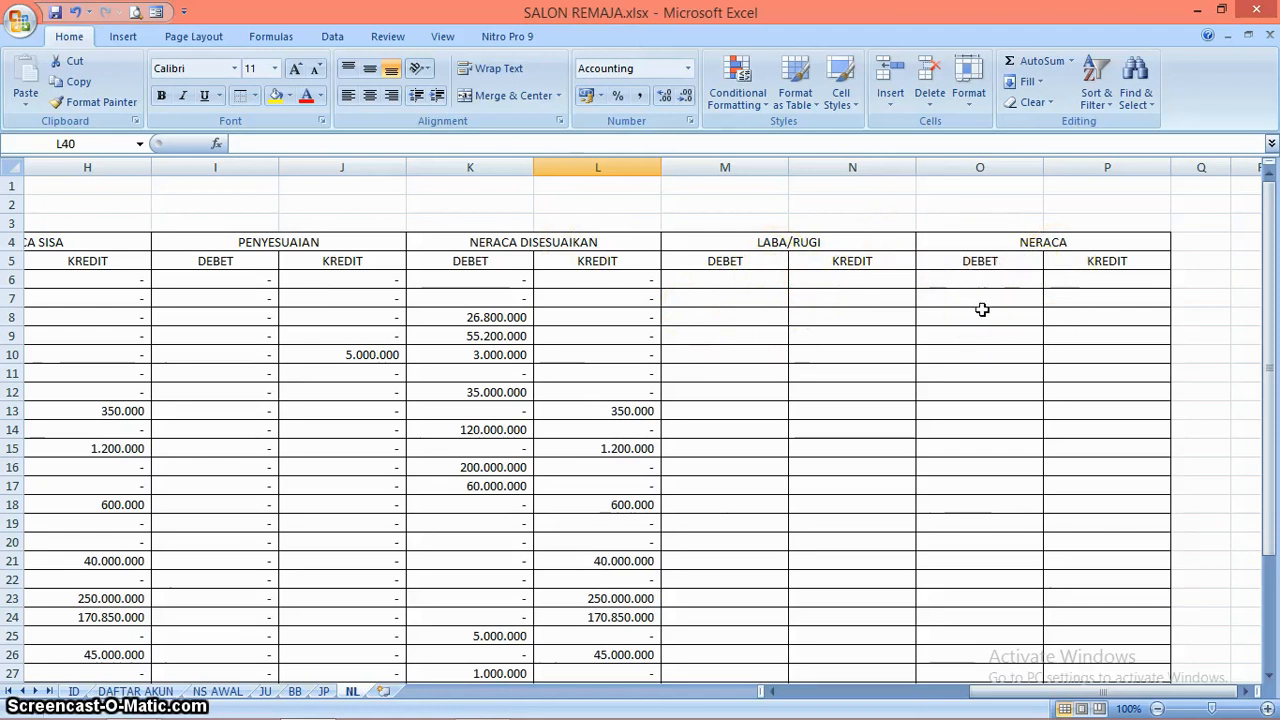
# Step: Examine the neraca lajur worksheet from the account list and NSA columns across to the empty LABA/RUGI and NERACA columns
pyautogui.click(1022, 703)
pyautogui.moveTo(1022, 703); pyautogui.dragTo(845, 708)
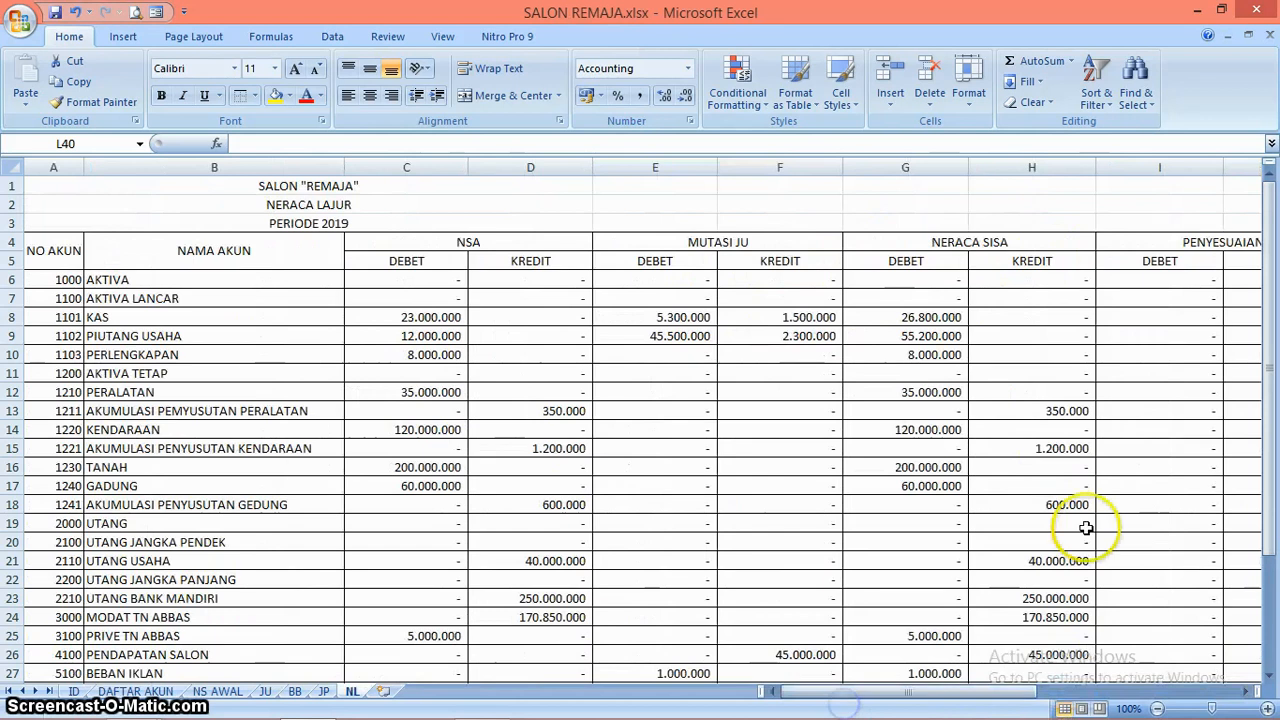
pyautogui.click(1266, 388)
pyautogui.moveTo(1266, 388)
pyautogui.mouseDown()
pyautogui.moveTo(1264, 510)
pyautogui.moveTo(1265, 388)
pyautogui.mouseUp()
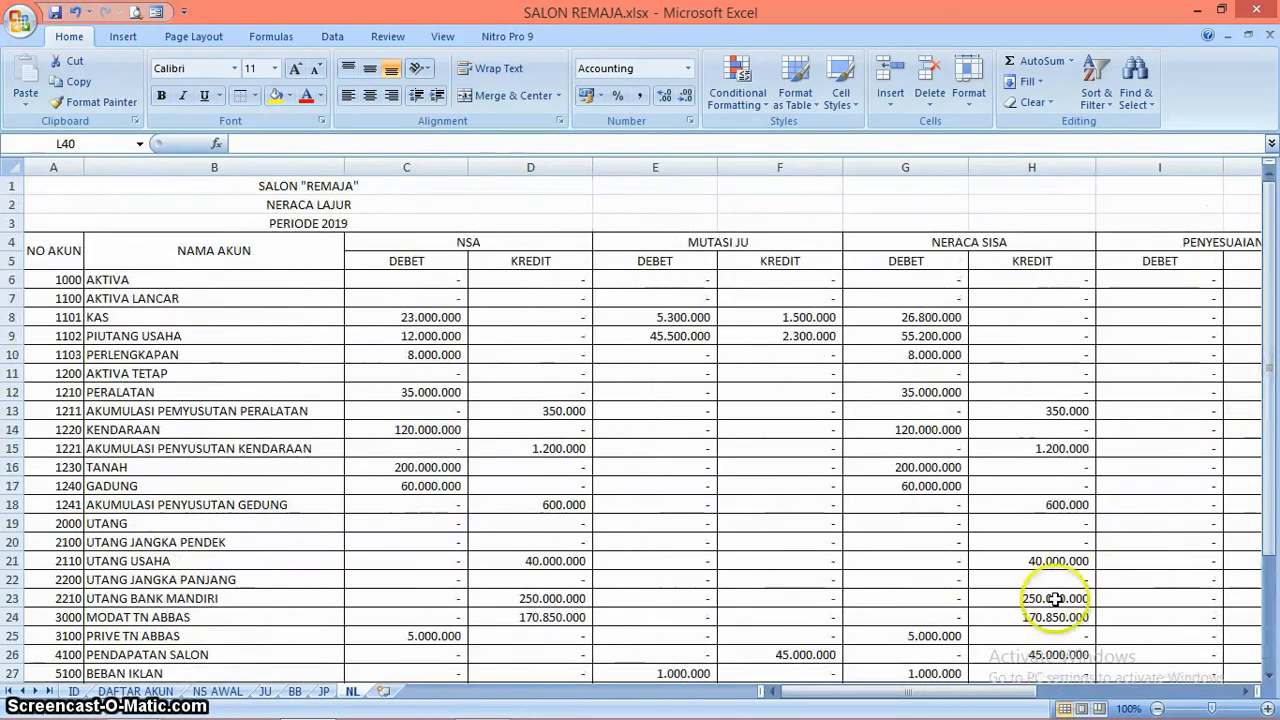
pyautogui.moveTo(950, 690); pyautogui.dragTo(1143, 677)
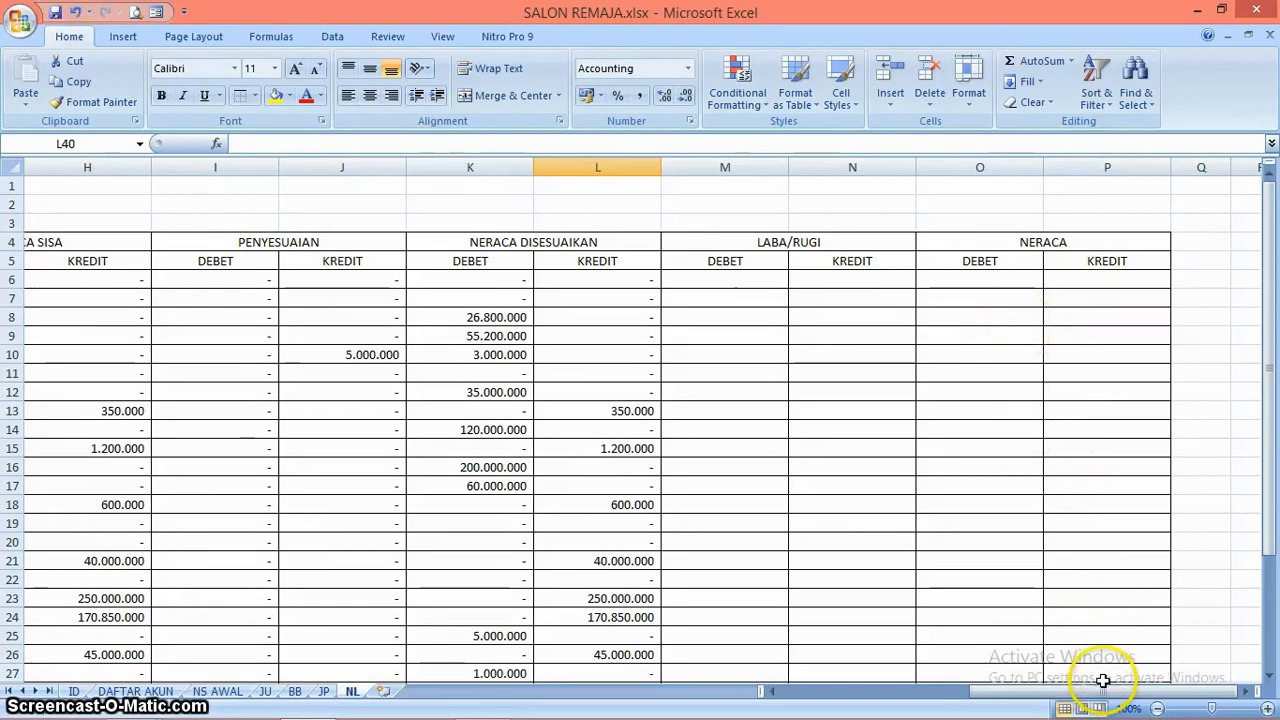
pyautogui.moveTo(1107, 694); pyautogui.dragTo(894, 698)
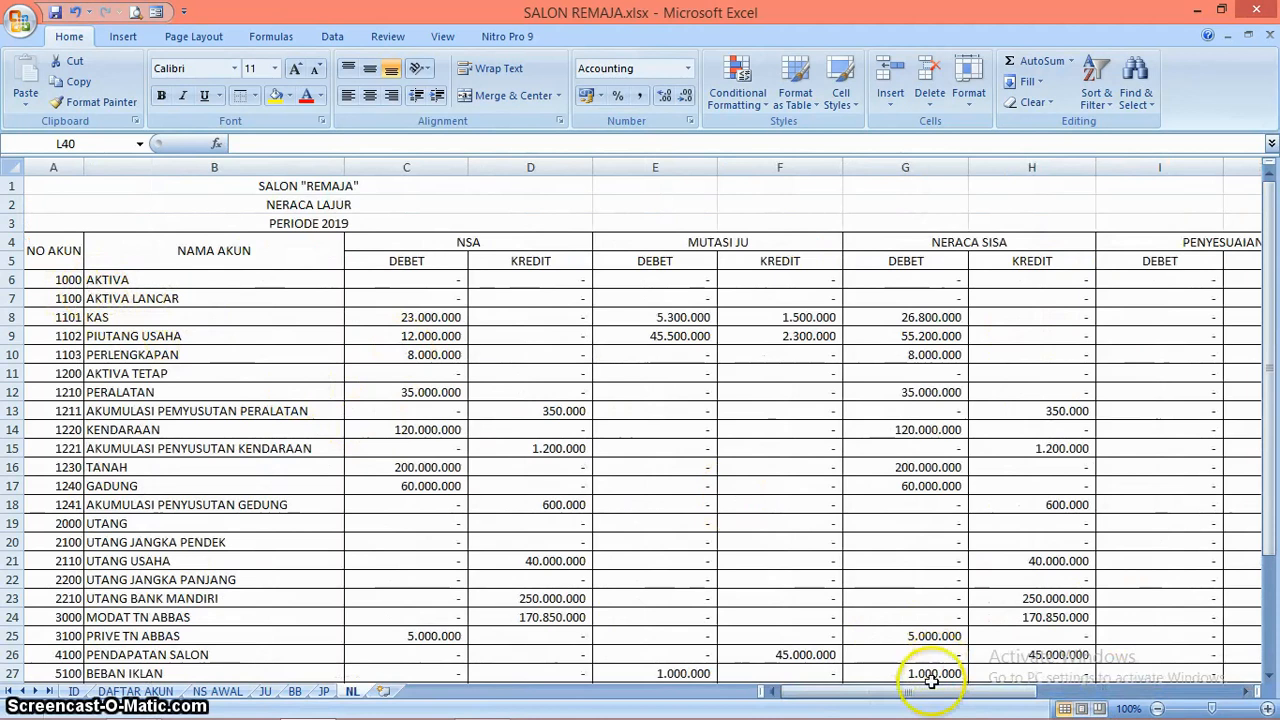
pyautogui.moveTo(885, 692); pyautogui.dragTo(1102, 703)
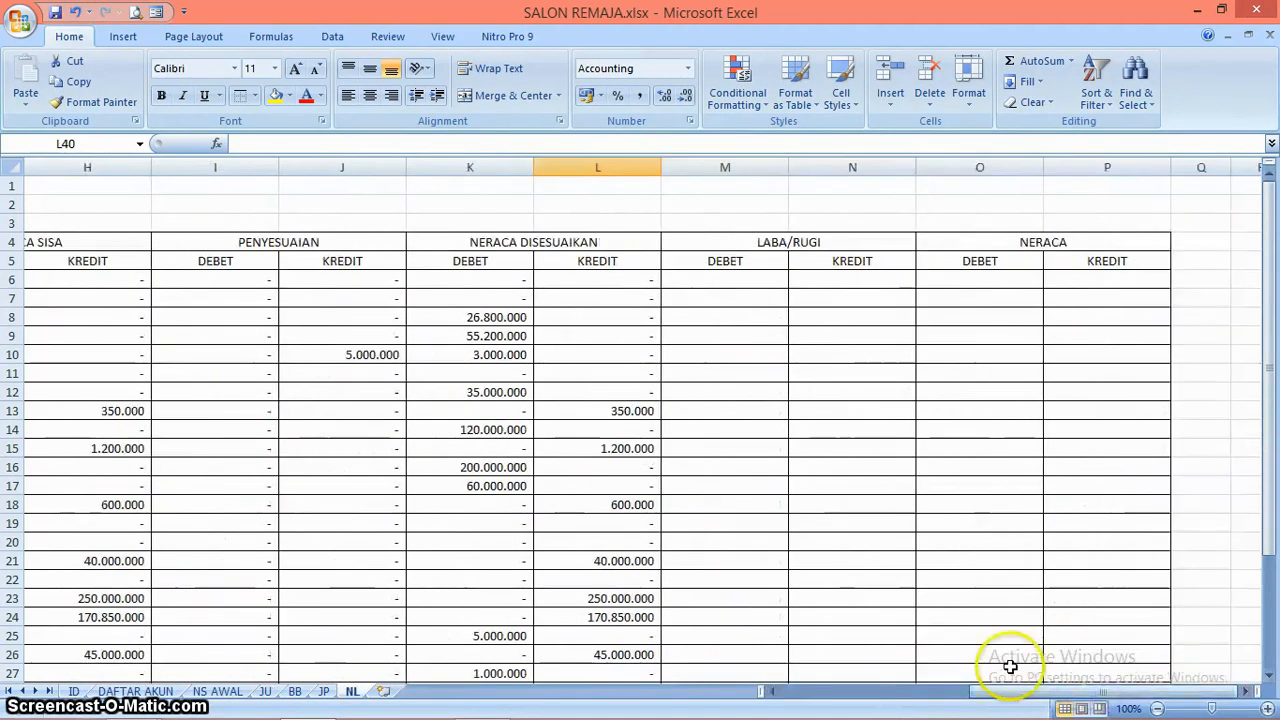
pyautogui.moveTo(1000, 688); pyautogui.dragTo(795, 705)
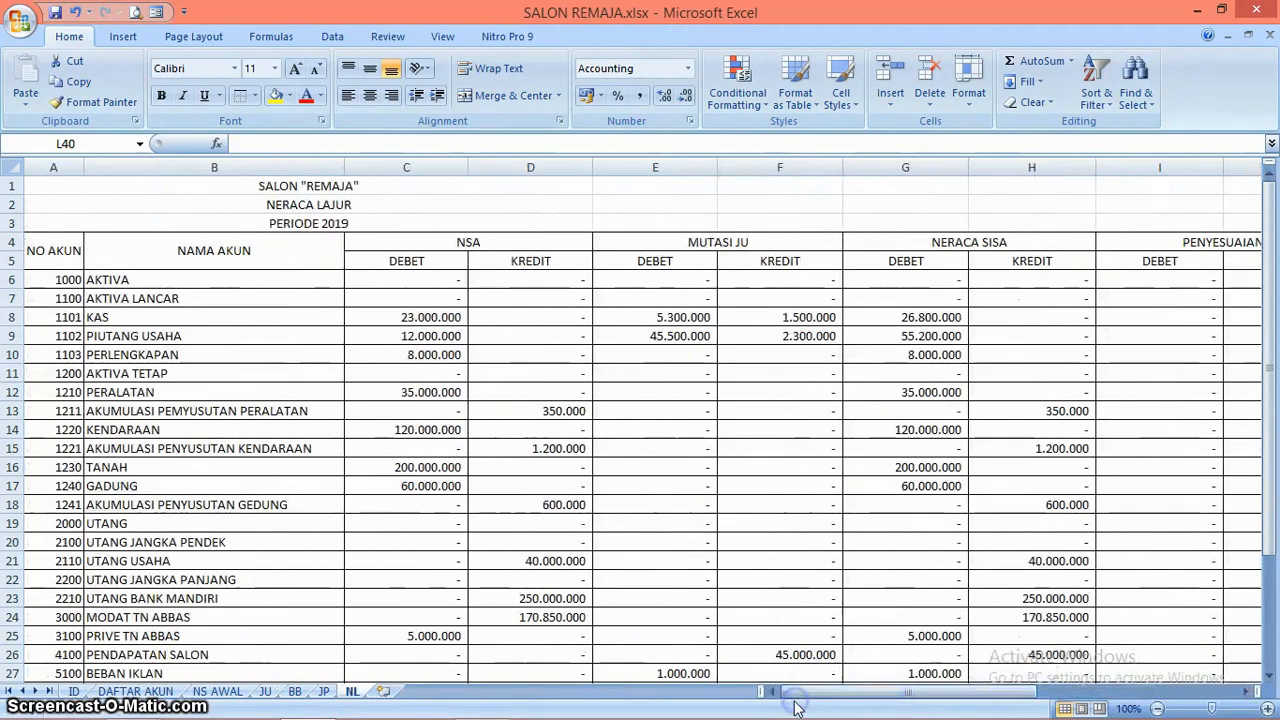
pyautogui.moveTo(1270, 380); pyautogui.dragTo(1270, 396)
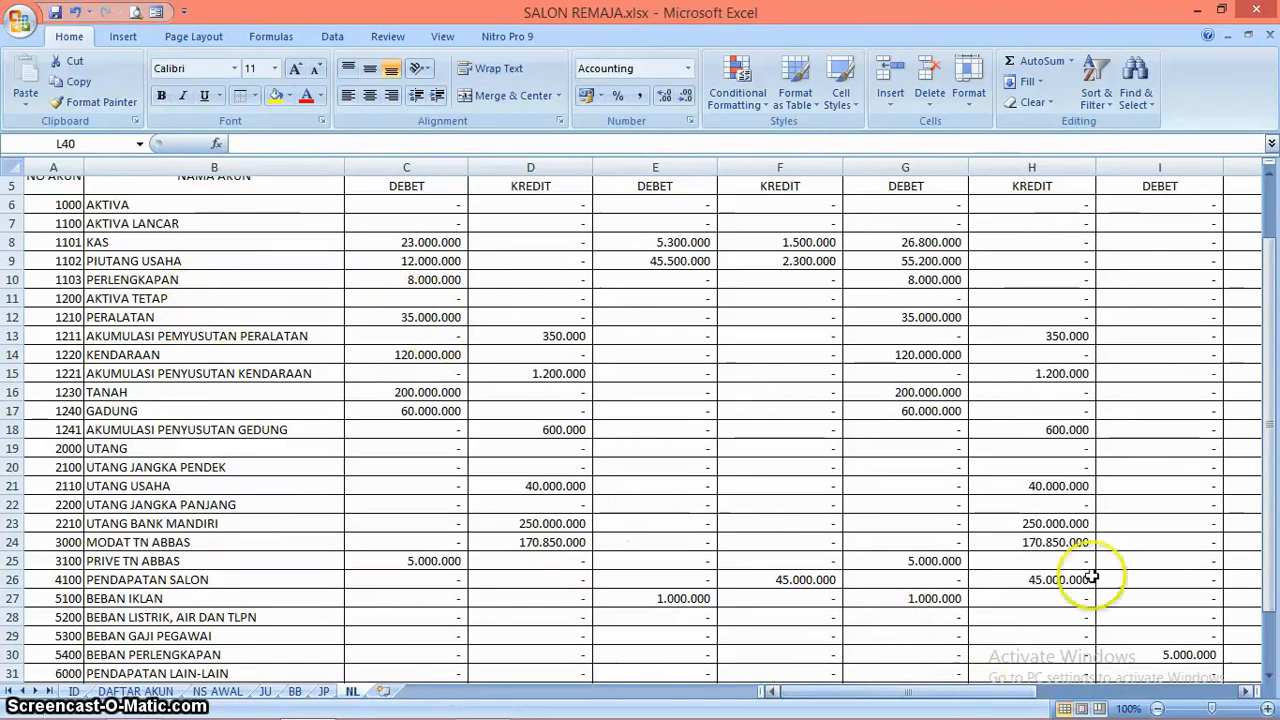
pyautogui.moveTo(1272, 508); pyautogui.dragTo(1275, 447)
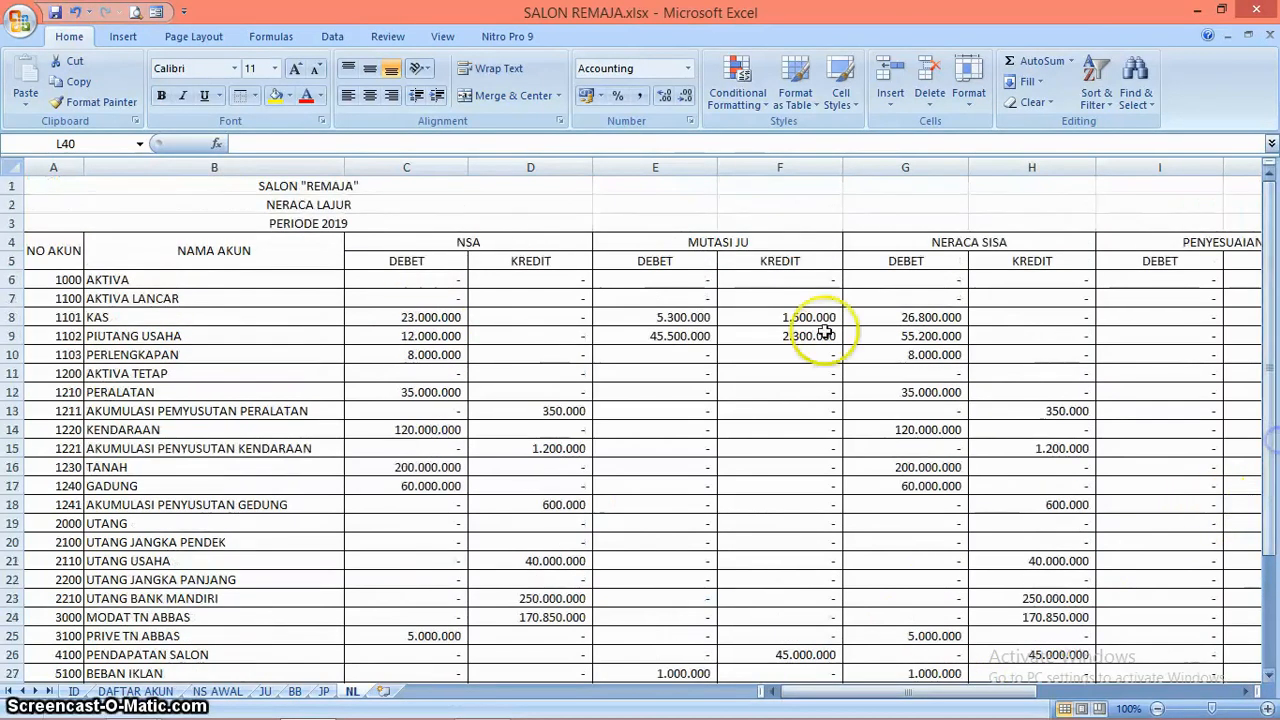
# Step: Freeze the panes at cell C6 so the header rows and the account number and name columns stay in view
pyautogui.click(440, 38)
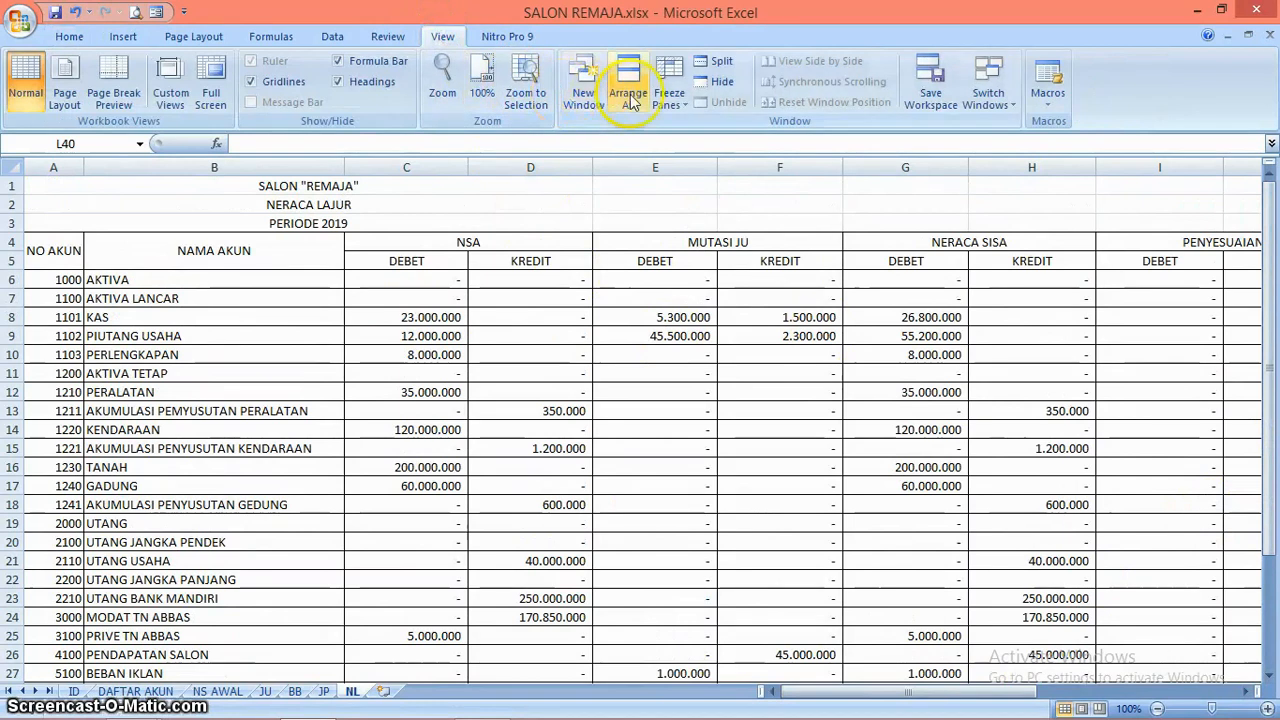
pyautogui.click(380, 279)
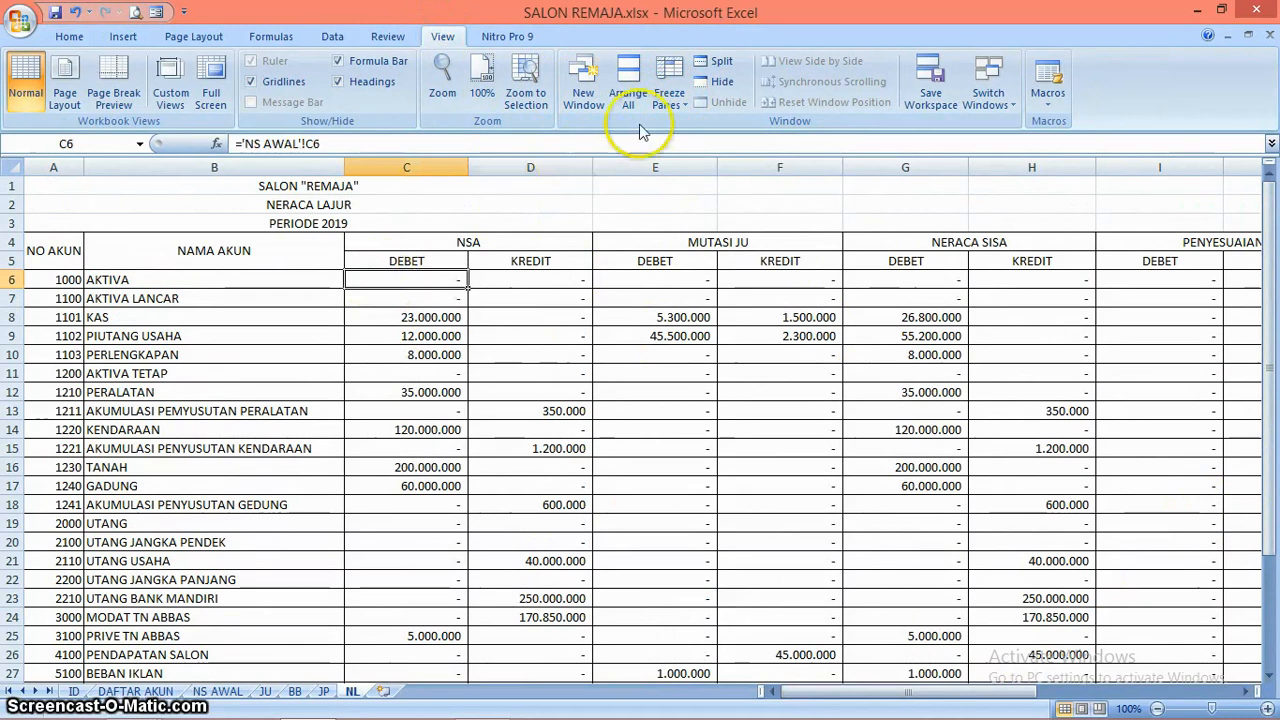
pyautogui.click(670, 105)
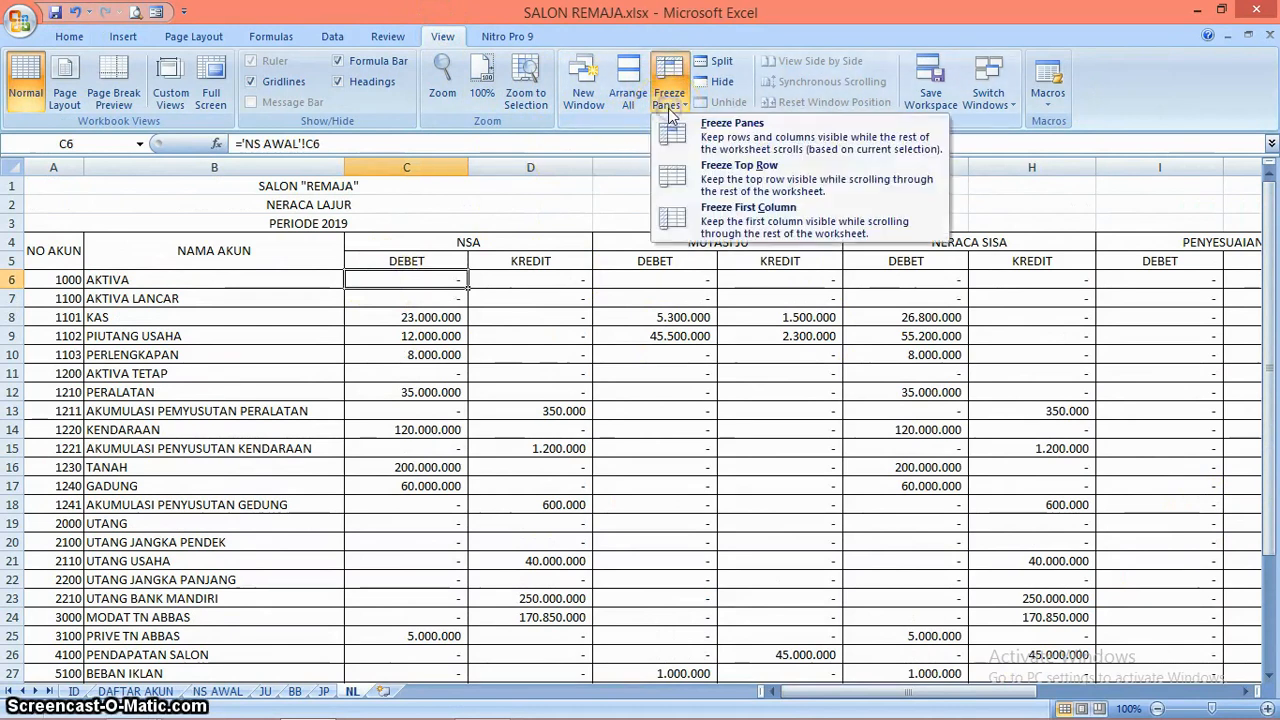
pyautogui.click(727, 148)
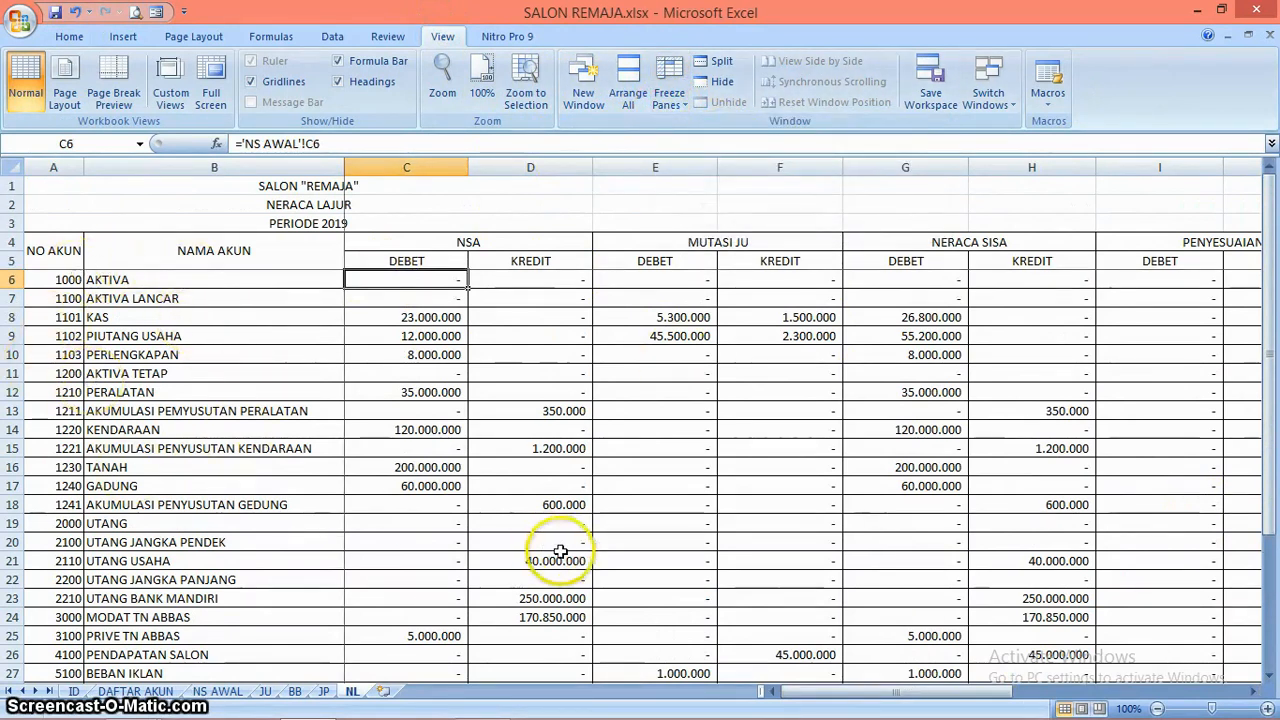
# Step: Fill the NERACA debet and kredit cells O6:P25, from account 1000 down to account 3100, with yellow
pyautogui.moveTo(884, 697); pyautogui.dragTo(1110, 699)
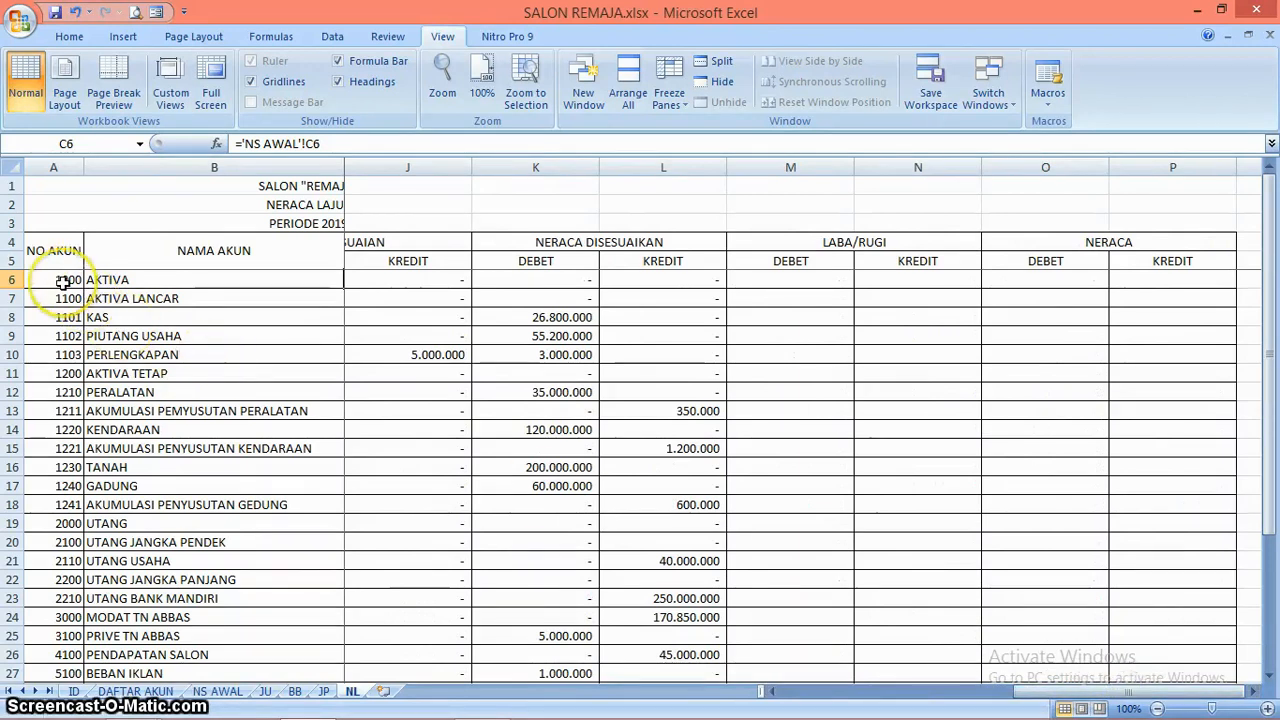
pyautogui.moveTo(1018, 281); pyautogui.dragTo(1114, 655)
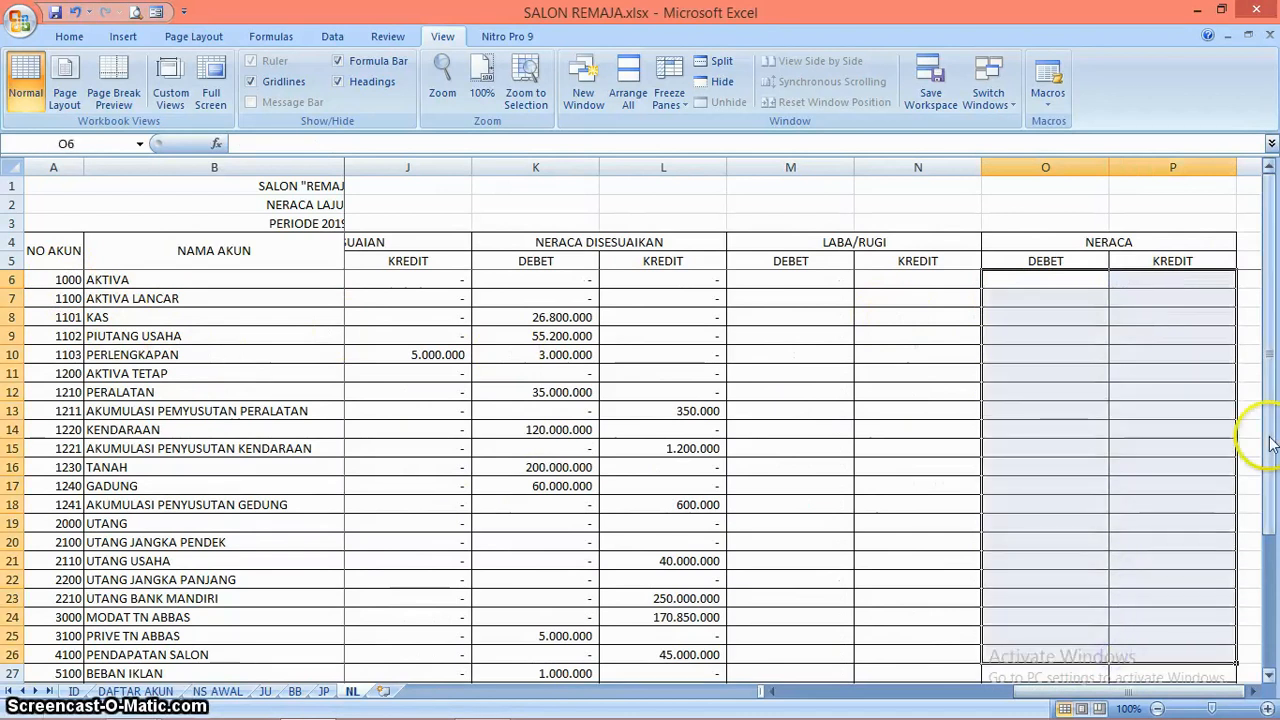
pyautogui.moveTo(1270, 440); pyautogui.dragTo(1270, 455)
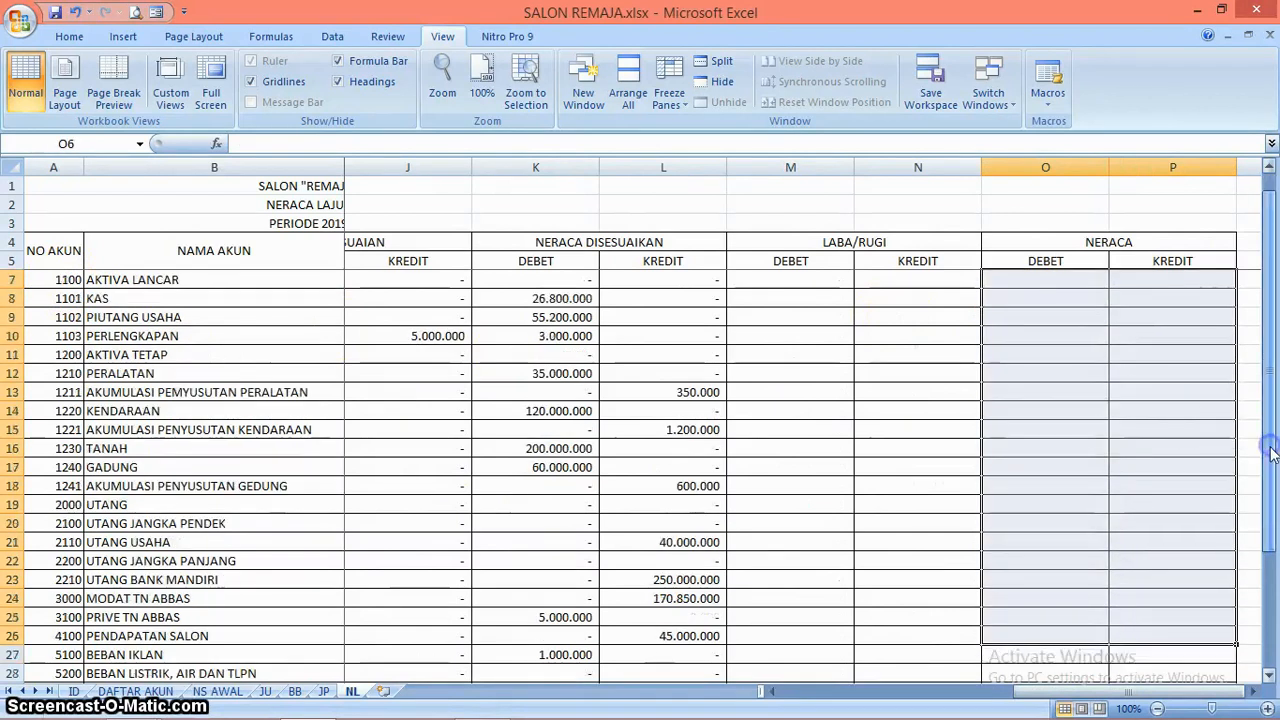
pyautogui.click(1075, 266)
pyautogui.press('Down')
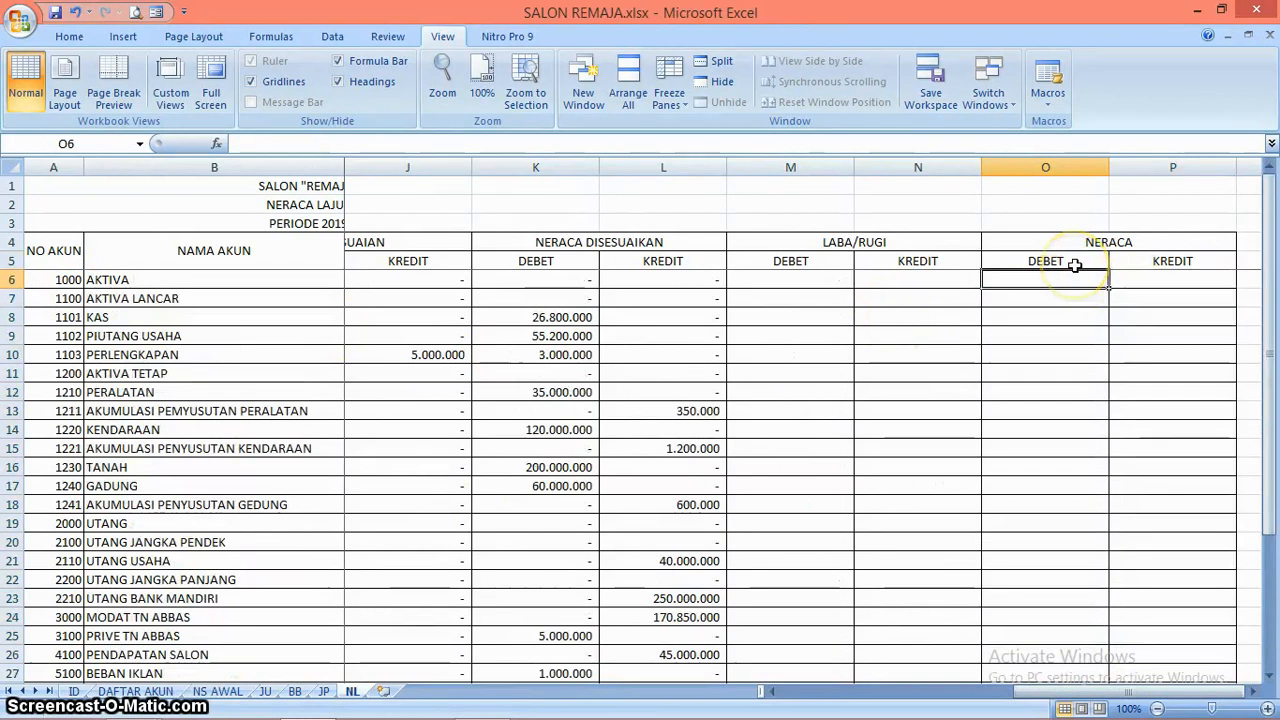
pyautogui.hotkey('shift', 'Right')
pyautogui.hotkey('shift', 'Down')
pyautogui.hotkey('shift', 'Down')
pyautogui.hotkey('shift', 'Down')
pyautogui.hotkey('shift', 'Down')
pyautogui.hotkey('shift', 'Down')
pyautogui.hotkey('shift', 'Down')
pyautogui.hotkey('shift', 'Down')
pyautogui.hotkey('shift', 'Down')
pyautogui.hotkey('shift', 'Down')
pyautogui.hotkey('shift', 'Down')
pyautogui.hotkey('shift', 'Down')
pyautogui.hotkey('shift', 'Down')
pyautogui.hotkey('shift', 'Down')
pyautogui.hotkey('shift', 'Down')
pyautogui.hotkey('shift', 'Down')
pyautogui.hotkey('shift', 'Down')
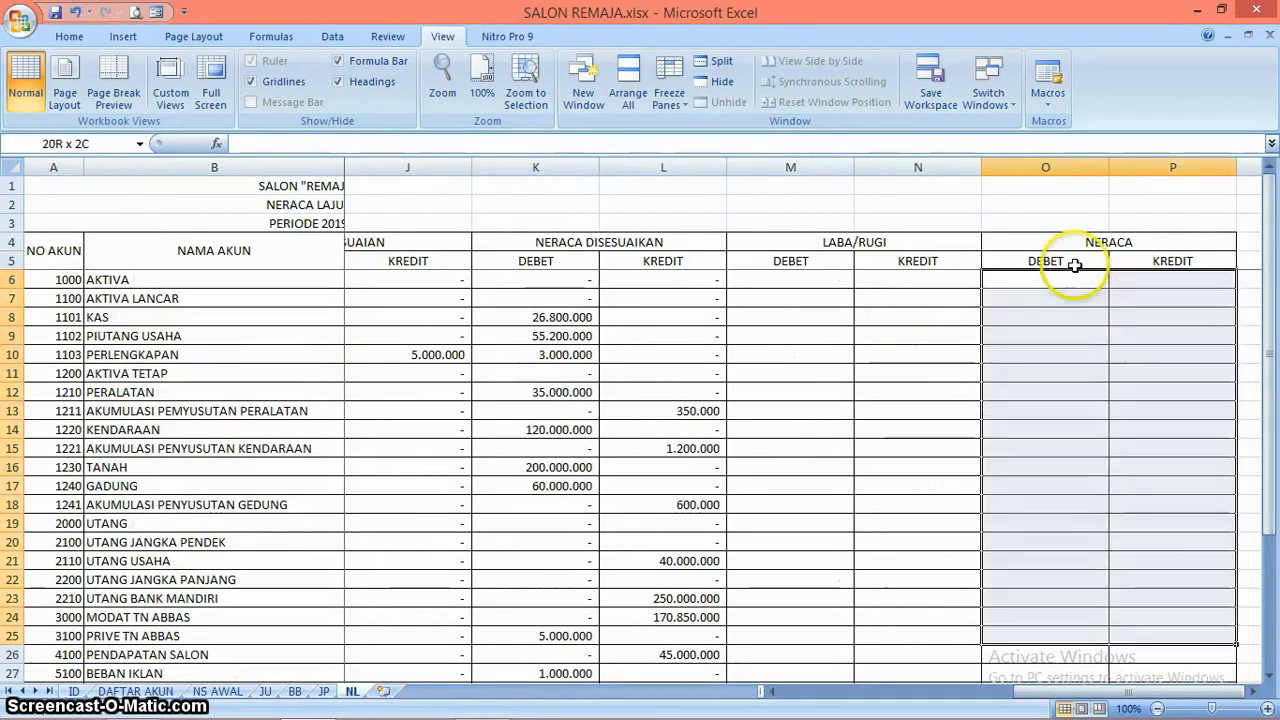
pyautogui.hotkey('shift', 'Down')
pyautogui.hotkey('shift', 'Down')
pyautogui.hotkey('shift', 'Down')
pyautogui.hotkey('shift', 'Down')
pyautogui.hotkey('shift', 'Down')
pyautogui.hotkey('shift', 'Down')
pyautogui.hotkey('shift', 'Down')
pyautogui.hotkey('shift', 'Down')
pyautogui.hotkey('shift', 'Down')
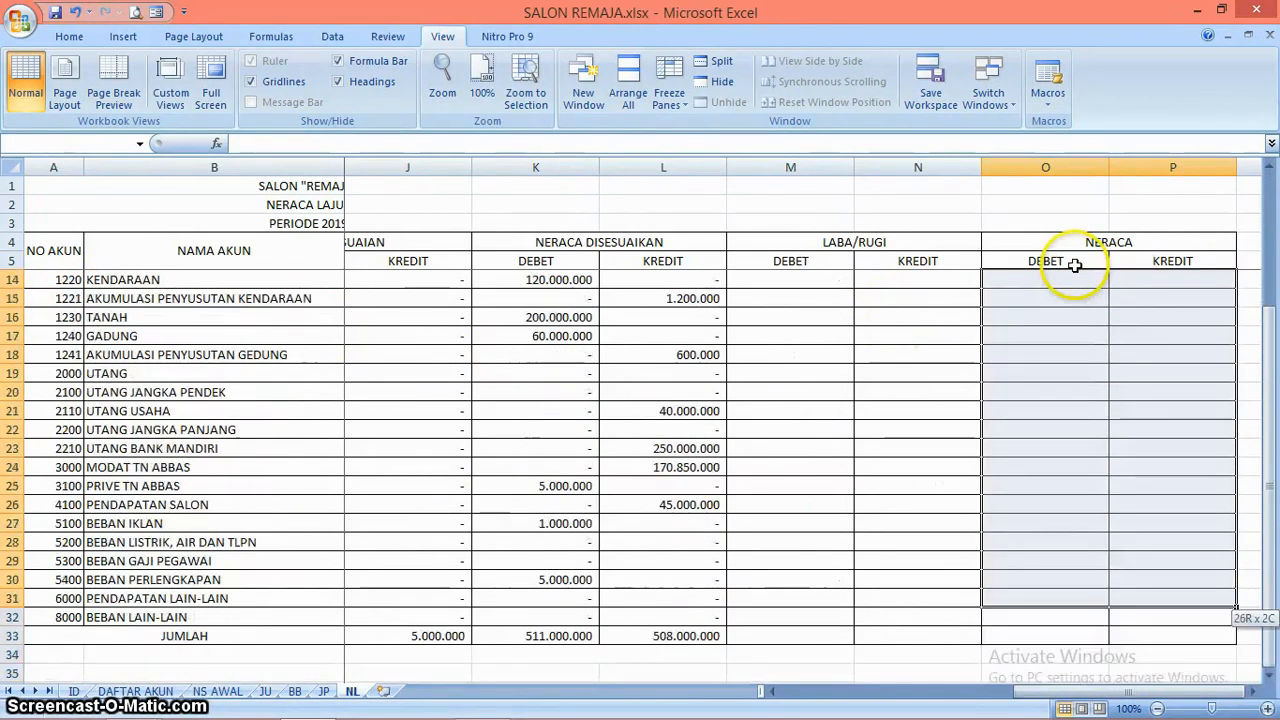
pyautogui.hotkey('shift', 'Up')
pyautogui.hotkey('shift', 'Up')
pyautogui.hotkey('shift', 'Up')
pyautogui.hotkey('shift', 'Up')
pyautogui.hotkey('shift', 'Up')
pyautogui.hotkey('shift', 'Up')
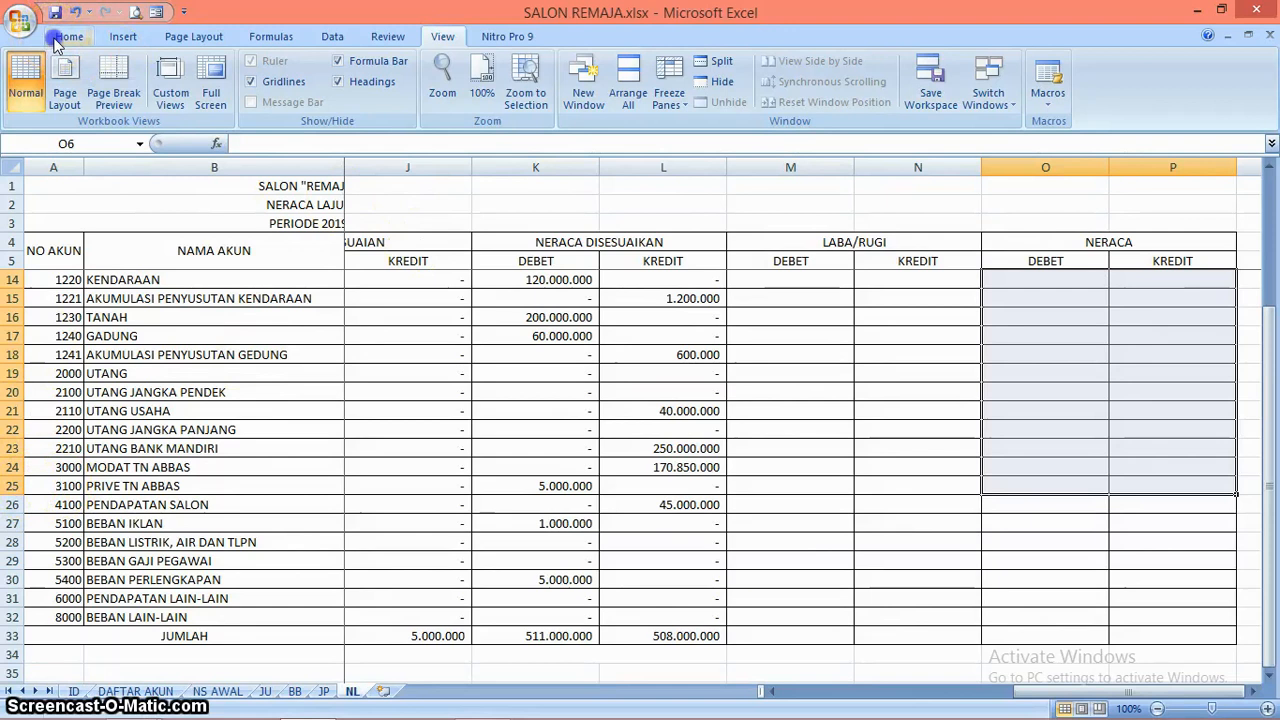
pyautogui.click(56, 42)
pyautogui.click(276, 95)
# Step: Fill the LABA/RUGI debet and kredit cells M26:N32, for accounts 4100 to 8000, with light red
pyautogui.click(830, 502)
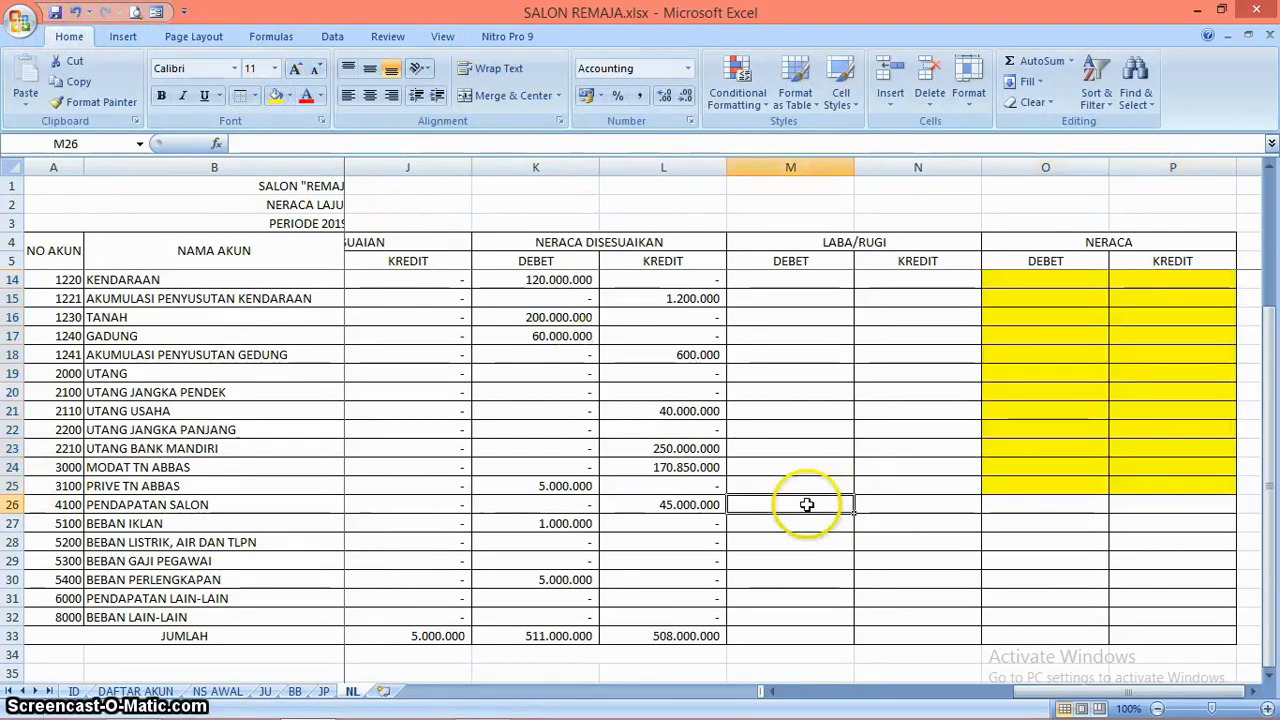
pyautogui.hotkey('shift', 'Right')
pyautogui.hotkey('shift', 'Down')
pyautogui.hotkey('shift', 'Down')
pyautogui.hotkey('shift', 'Down')
pyautogui.hotkey('shift', 'Down')
pyautogui.hotkey('shift', 'Down')
pyautogui.hotkey('shift', 'Down')
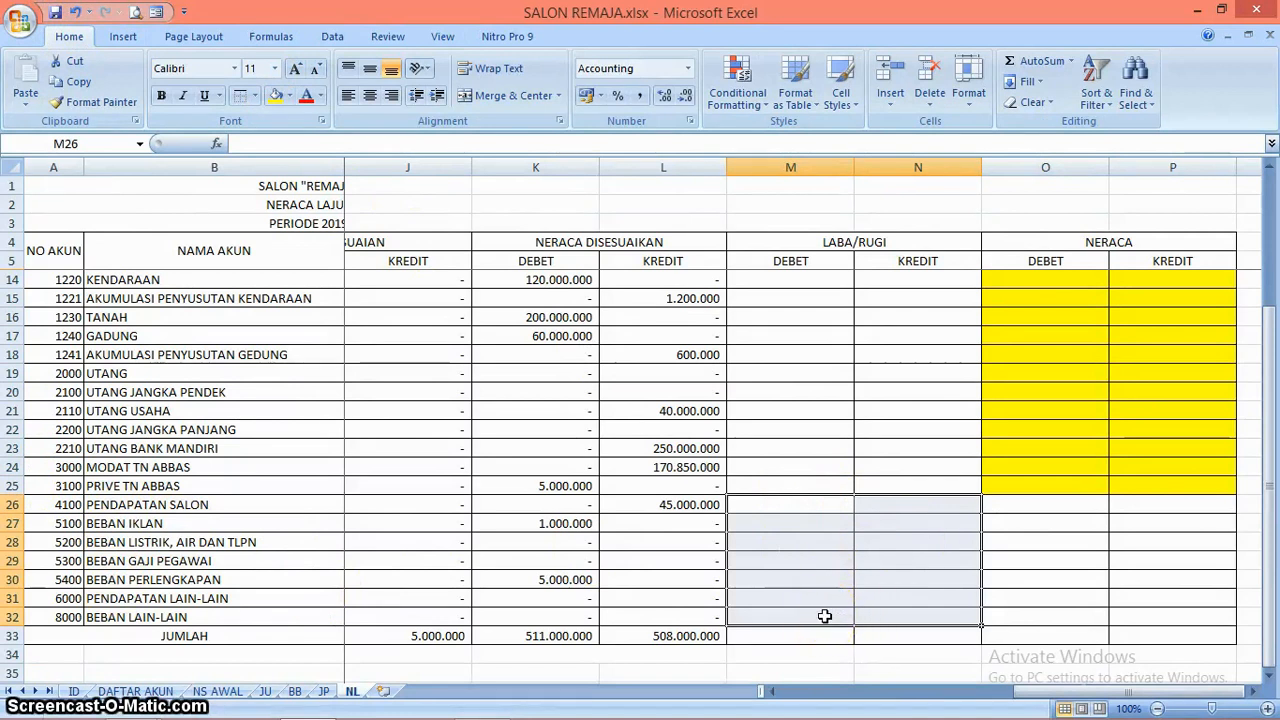
pyautogui.click(290, 96)
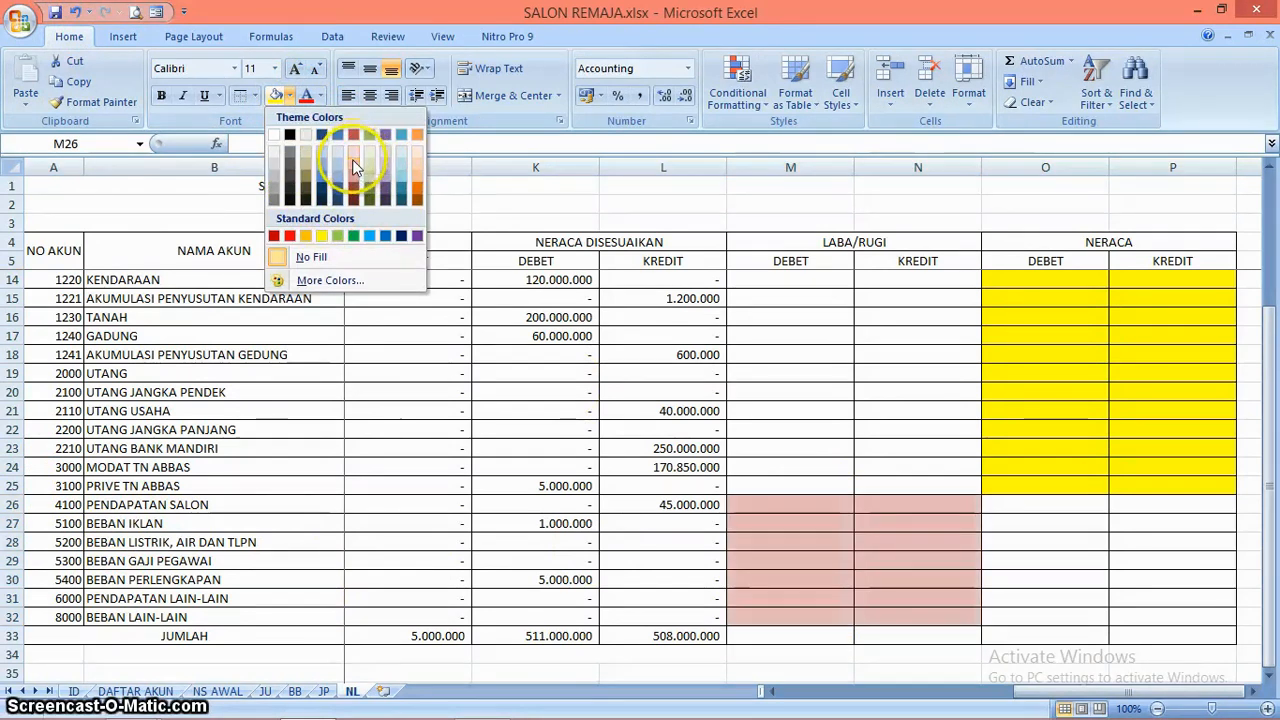
pyautogui.click(355, 163)
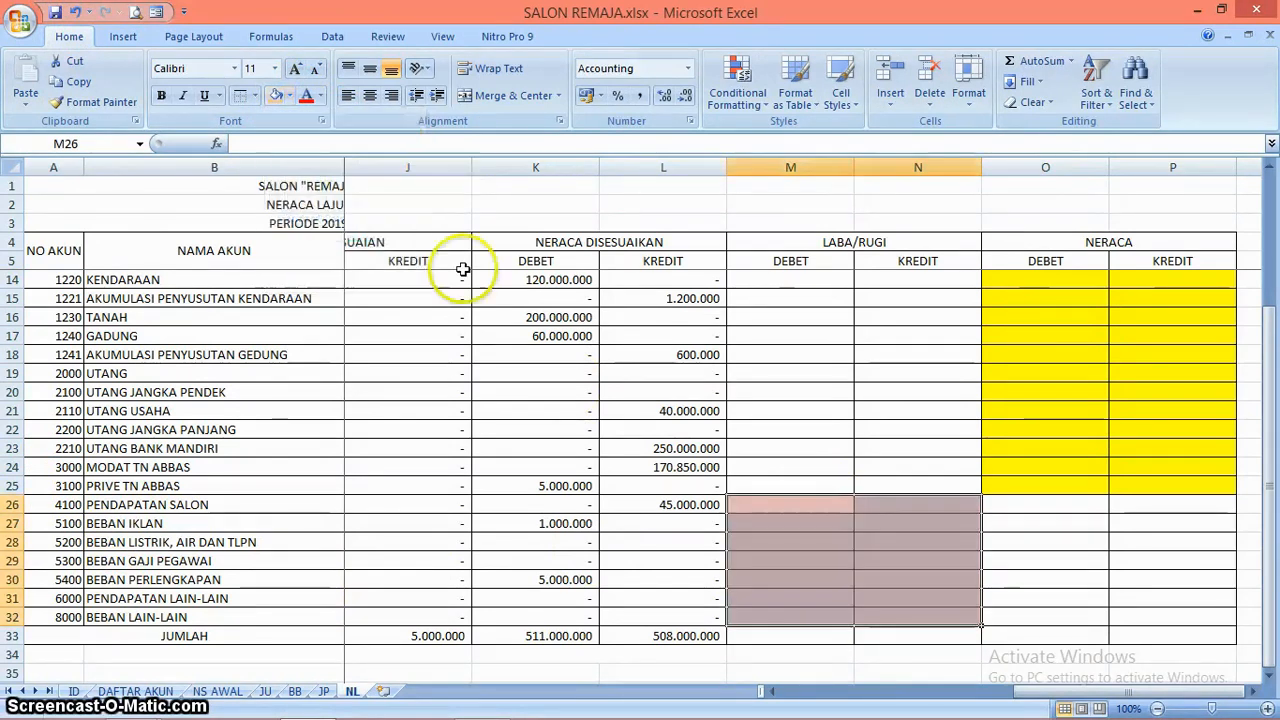
pyautogui.click(914, 557)
pyautogui.click(851, 521)
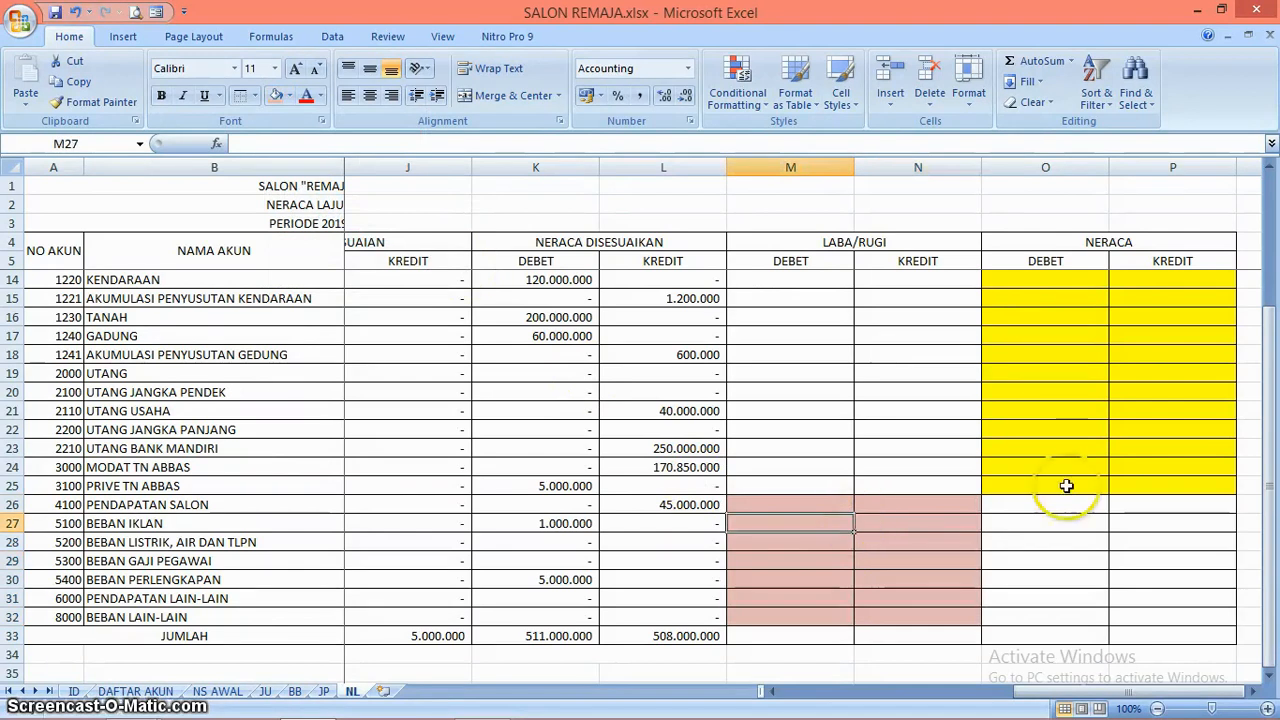
# Step: Enter the formula =IF(A6>$A$25;K6;0) in the LABA/RUGI debet cell M6
pyautogui.moveTo(1272, 490); pyautogui.dragTo(1272, 305)
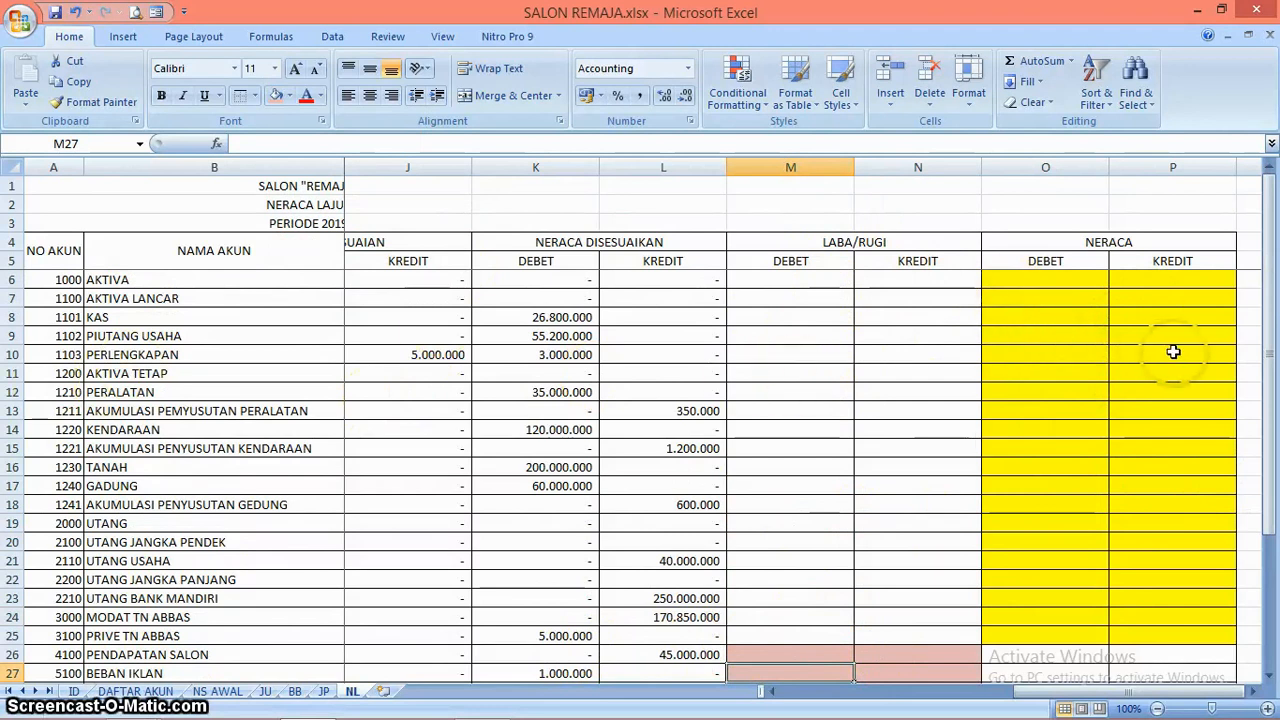
pyautogui.click(810, 279)
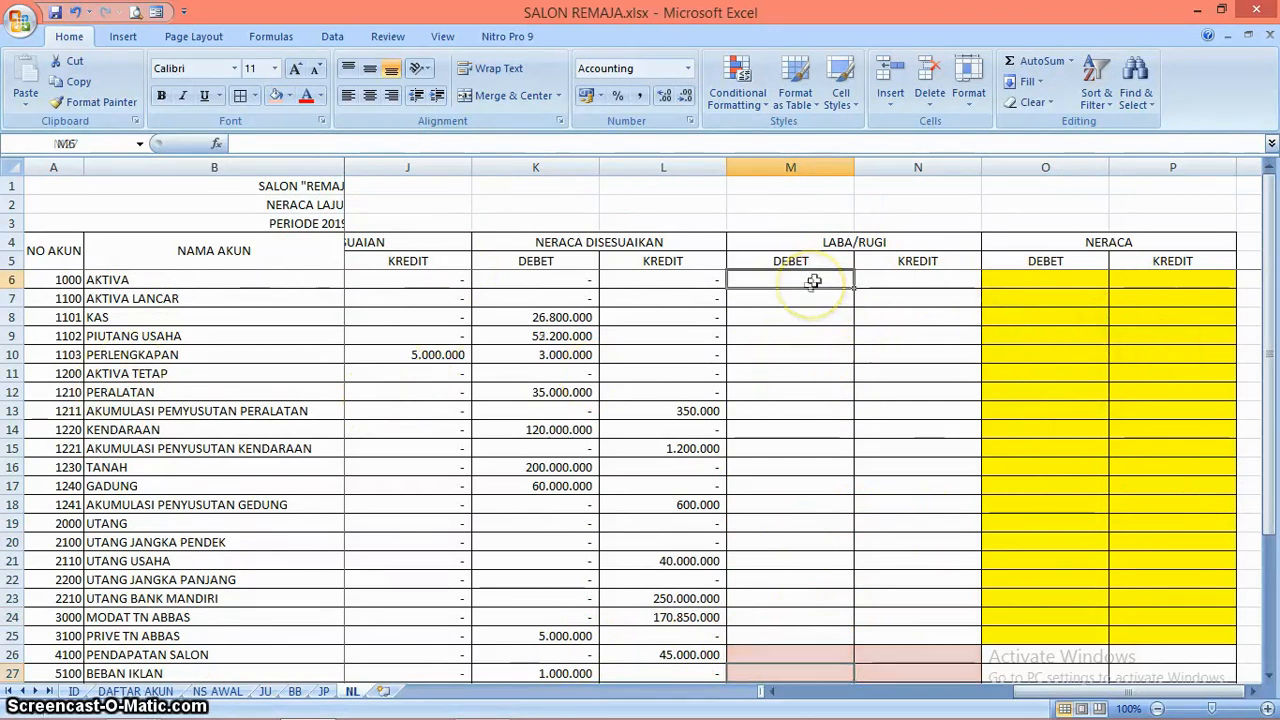
pyautogui.write('=')
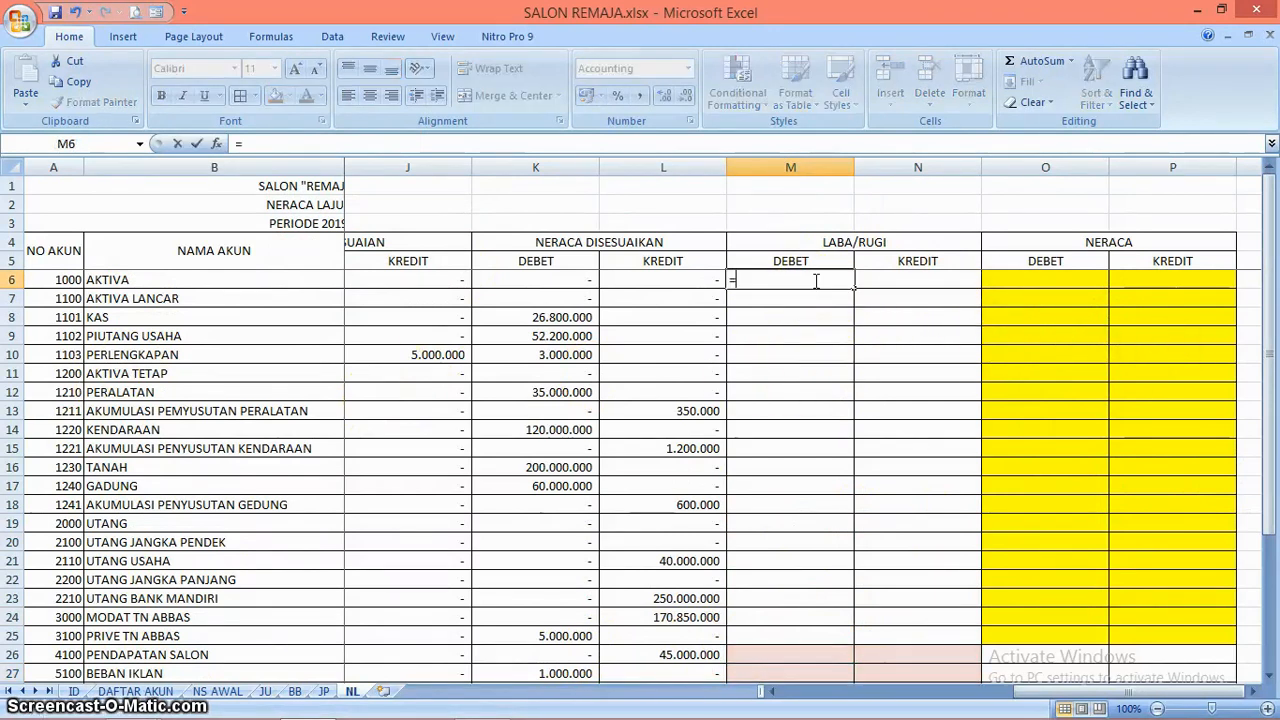
pyautogui.write('(IF')
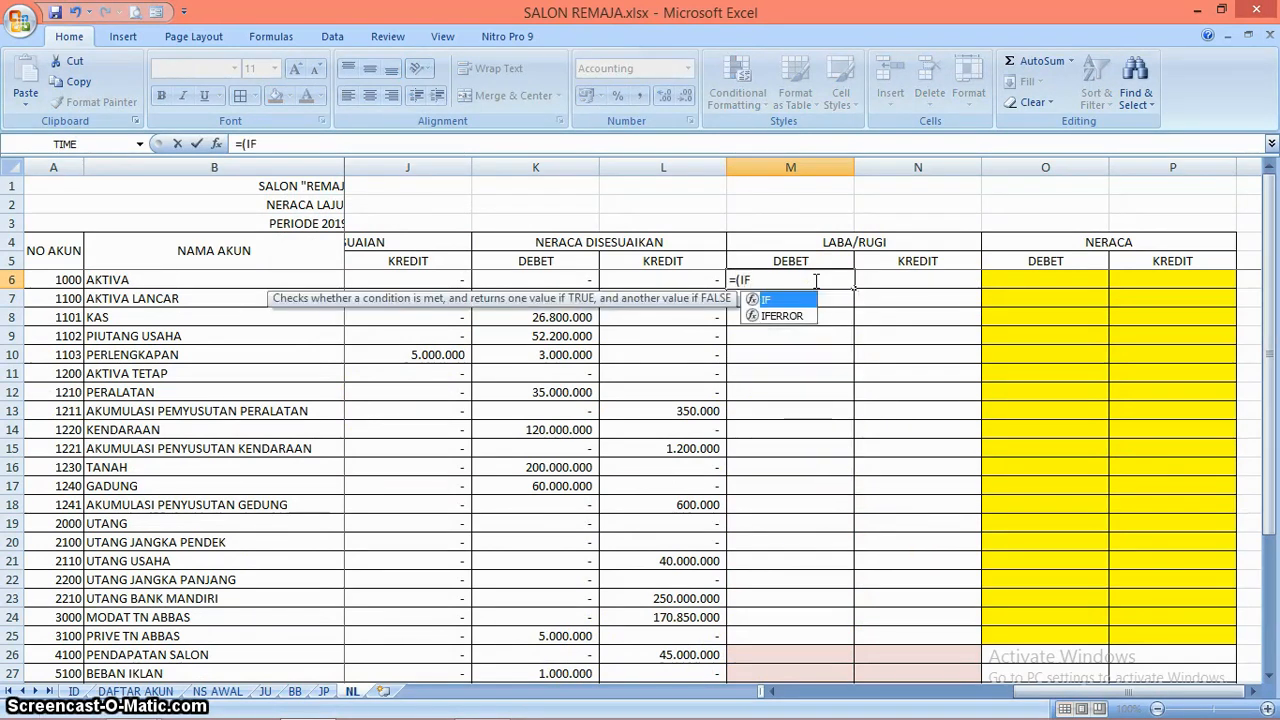
pyautogui.press('BackSpace')
pyautogui.press('BackSpace')
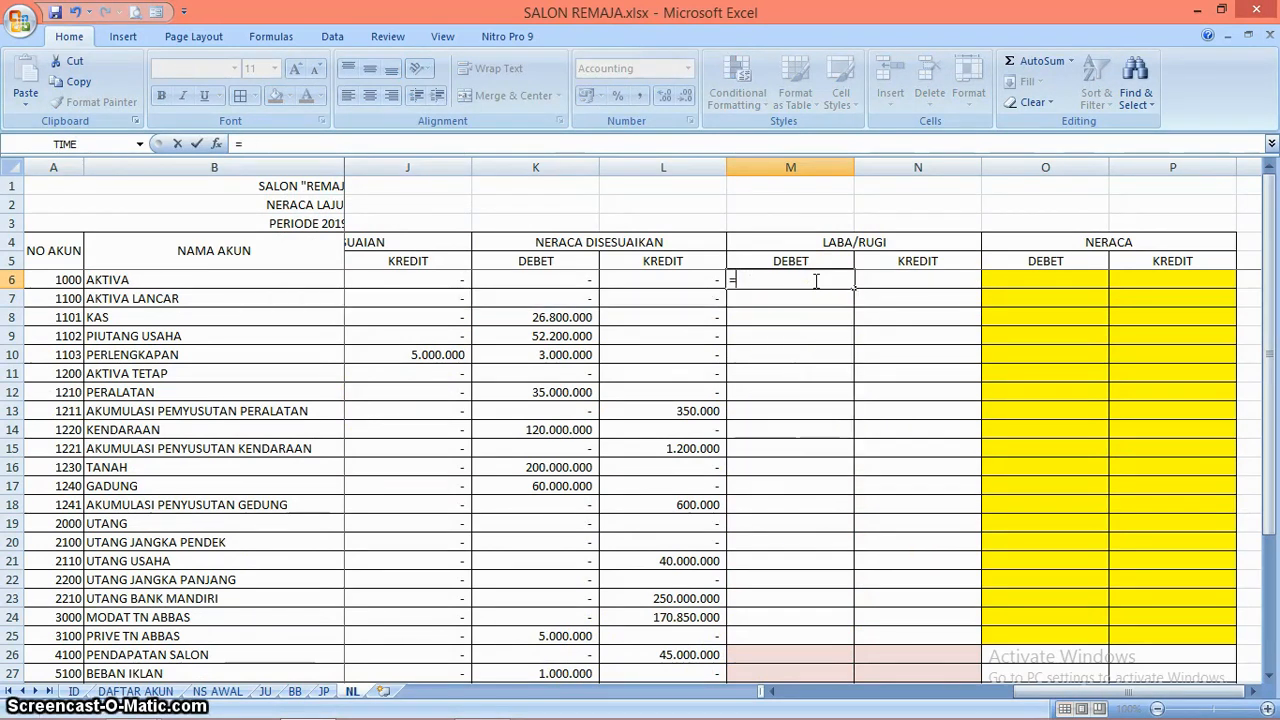
pyautogui.write('IF(')
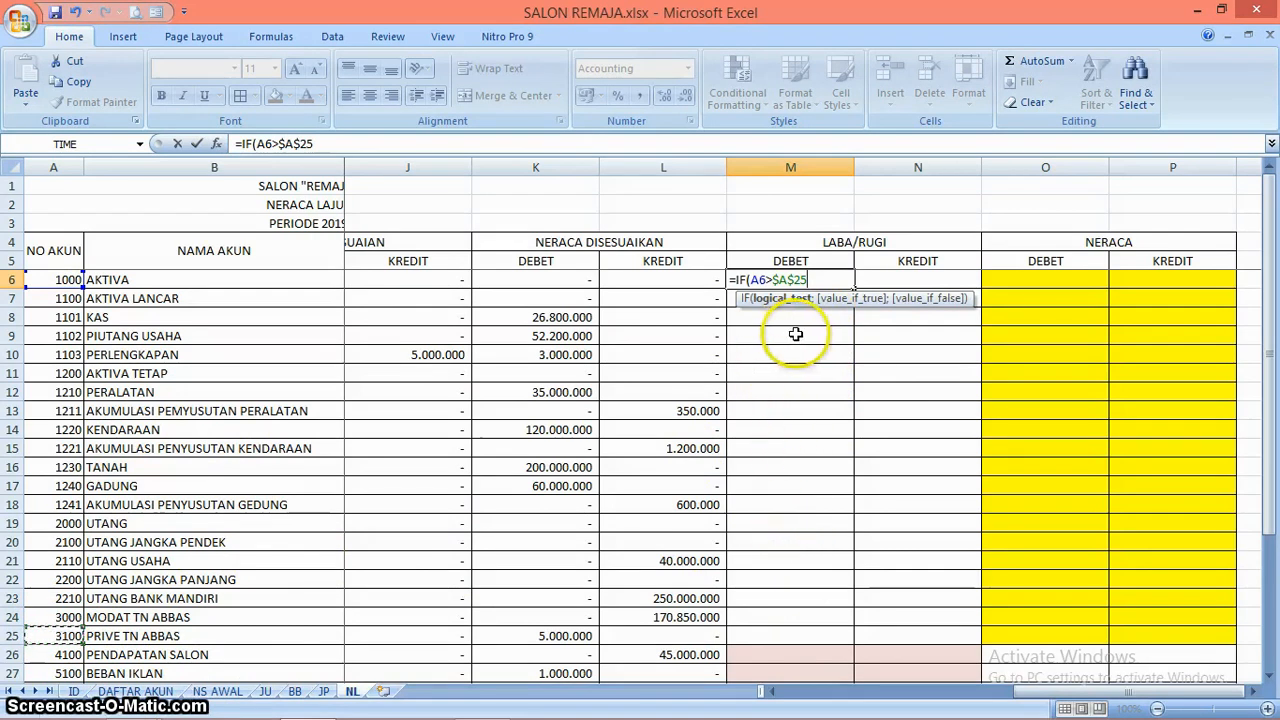
pyautogui.write(';')
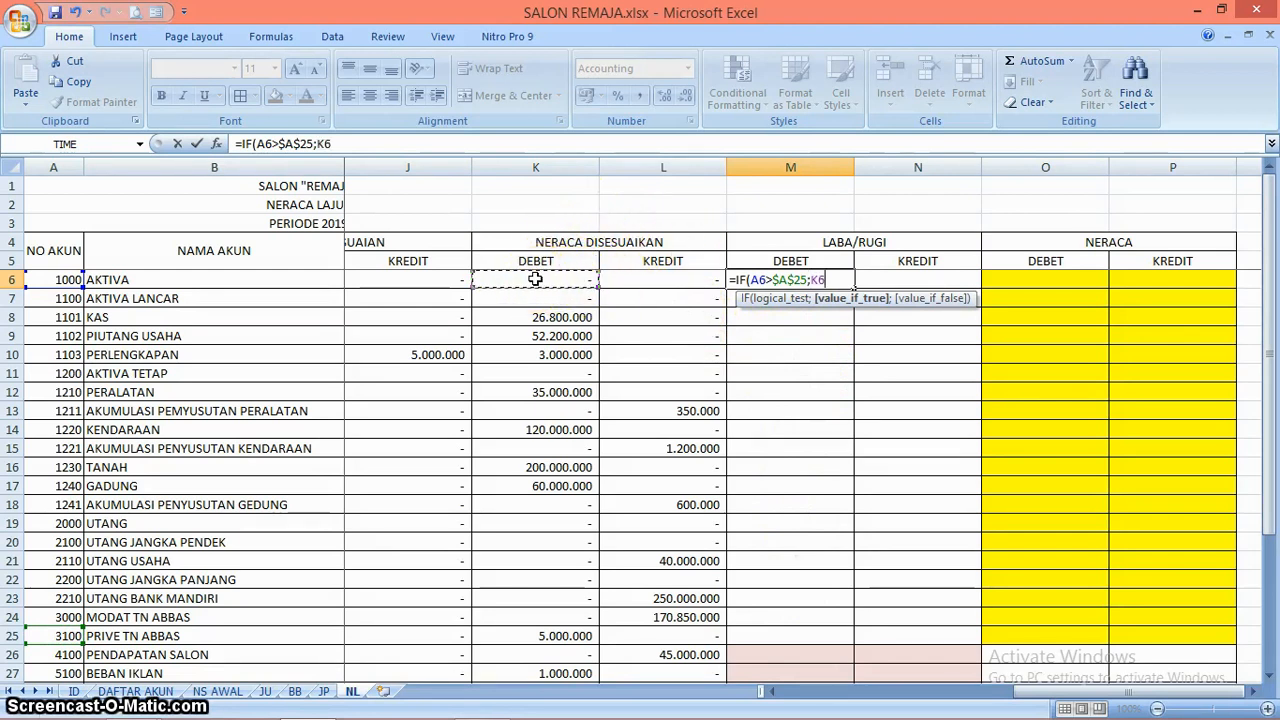
pyautogui.write(';0')
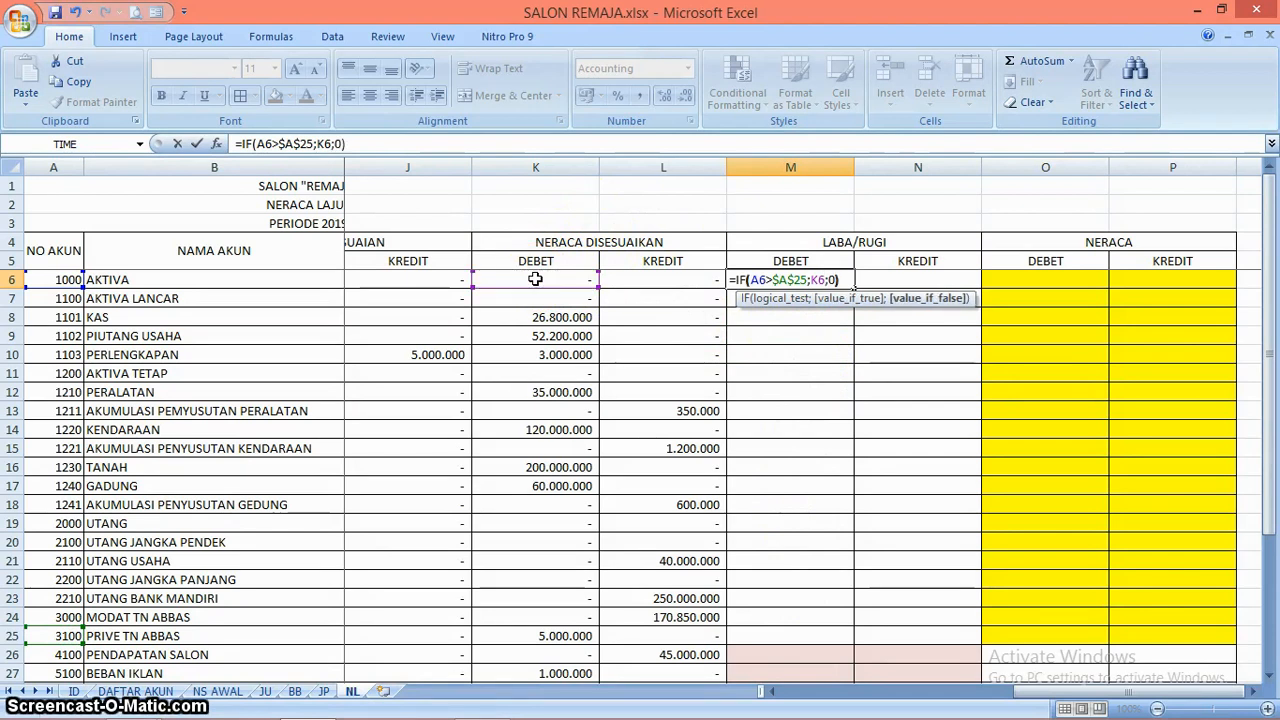
pyautogui.press('Return')
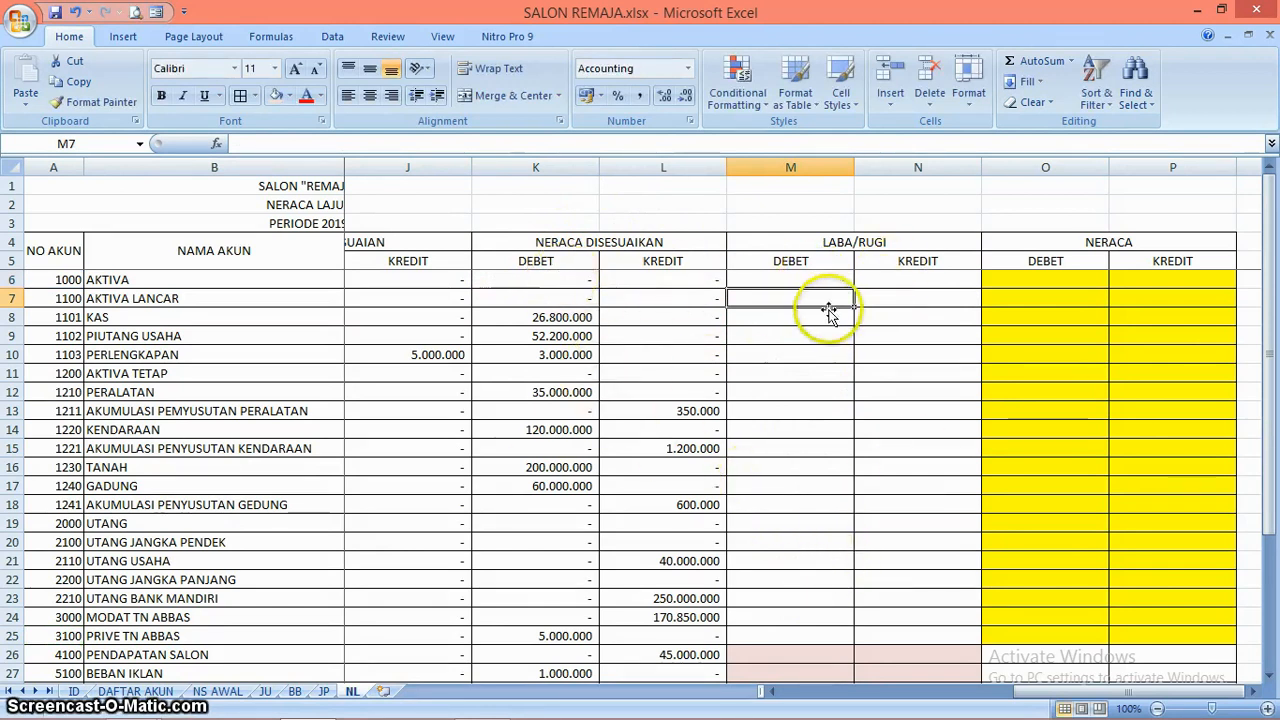
# Step: Enter the formula =IF(A6>$A$25;L6;0) in the LABA/RUGI kredit cell N6
pyautogui.click(919, 281)
pyautogui.write('=')
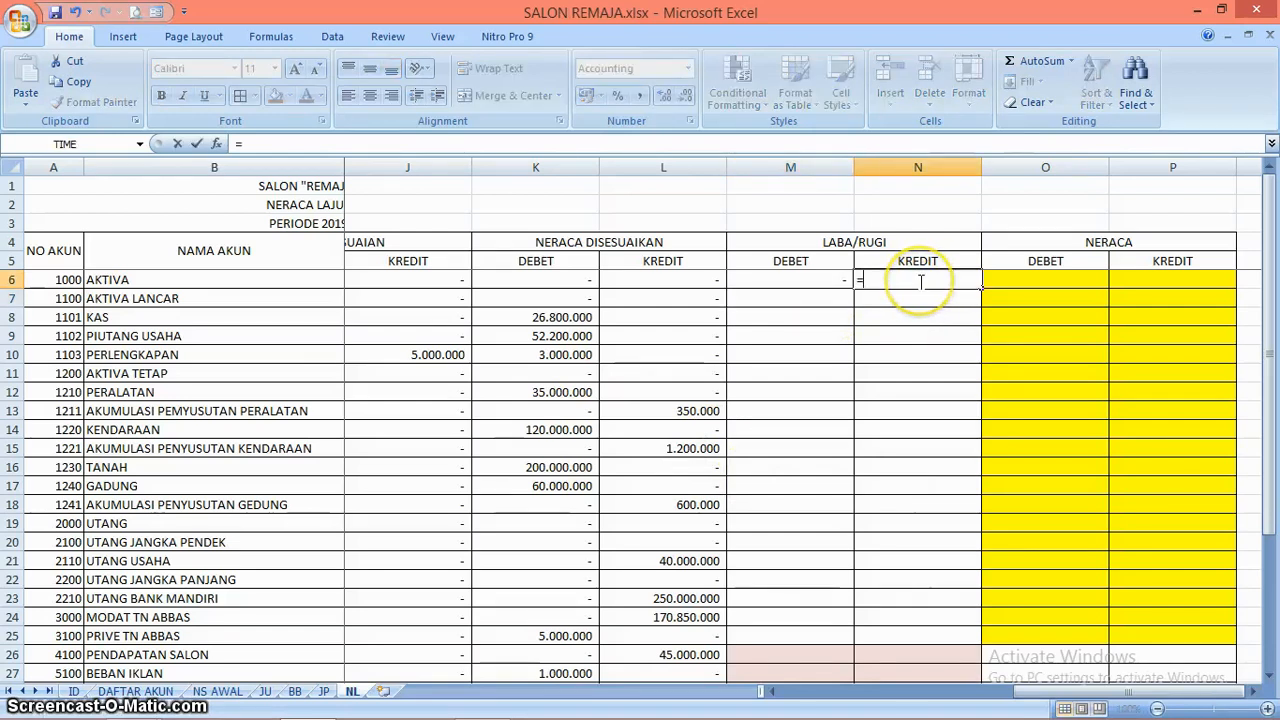
pyautogui.write('IF(')
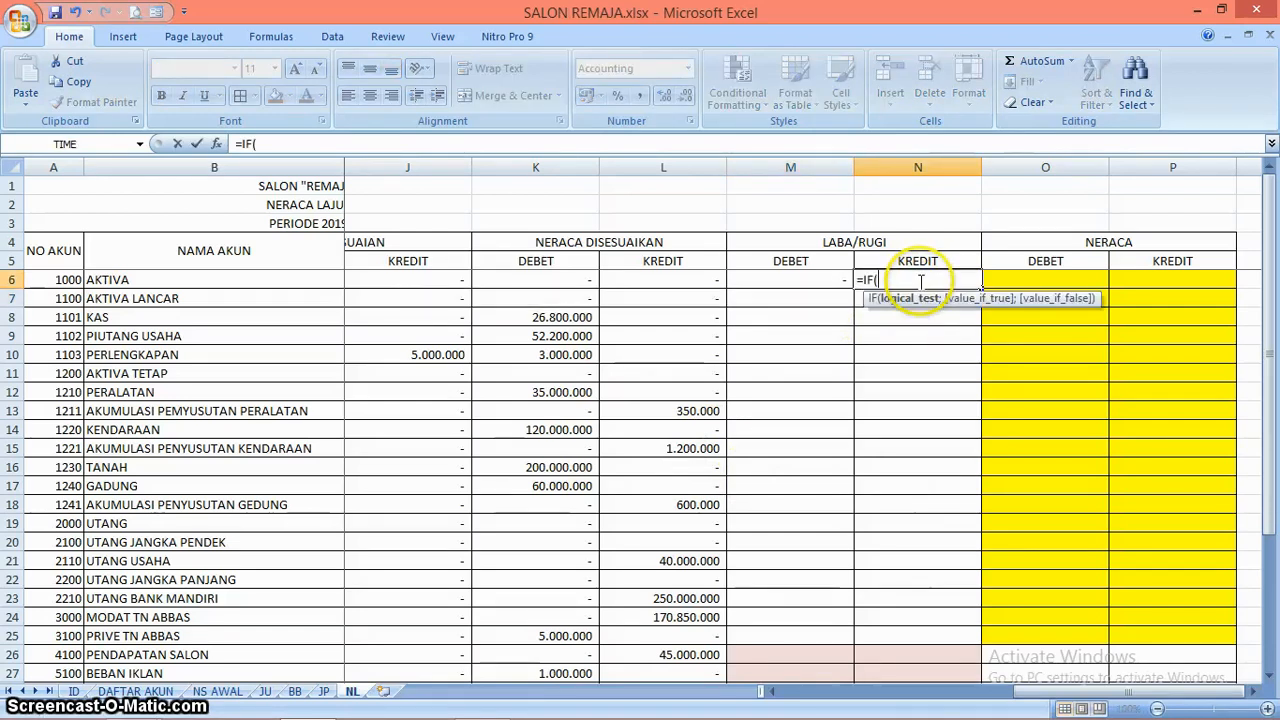
pyautogui.click(51, 279)
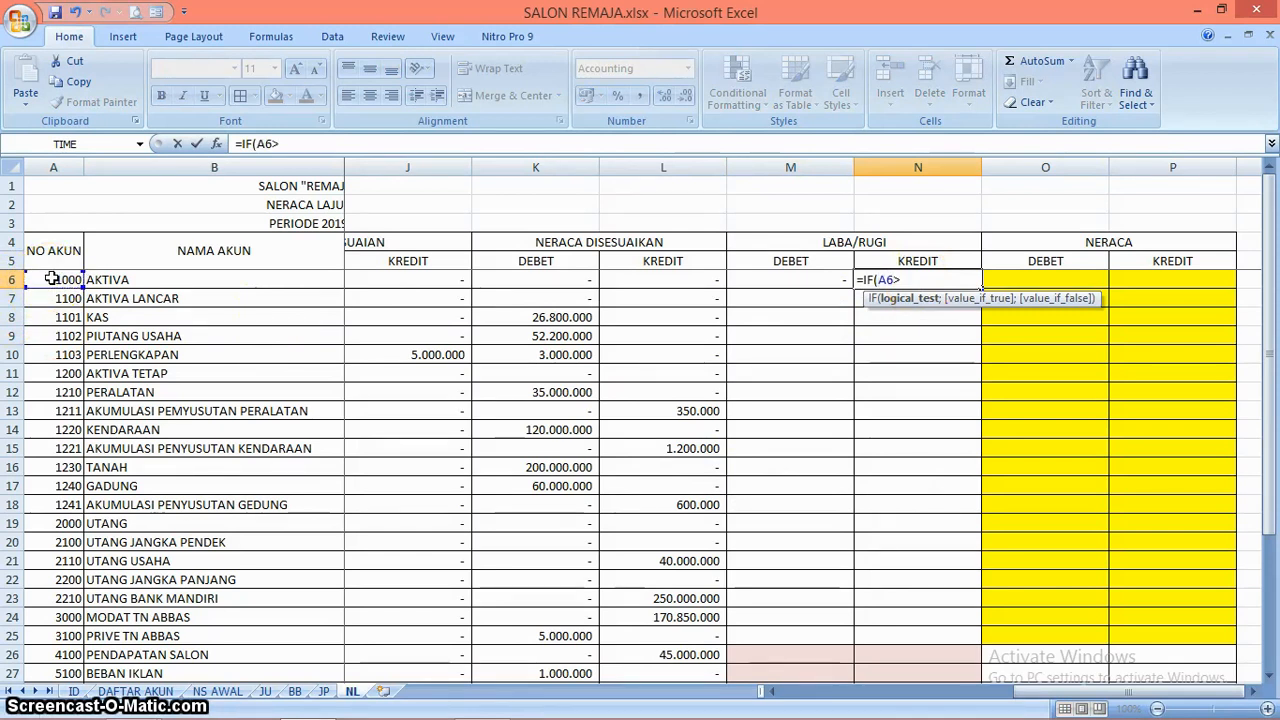
pyautogui.click(56, 636)
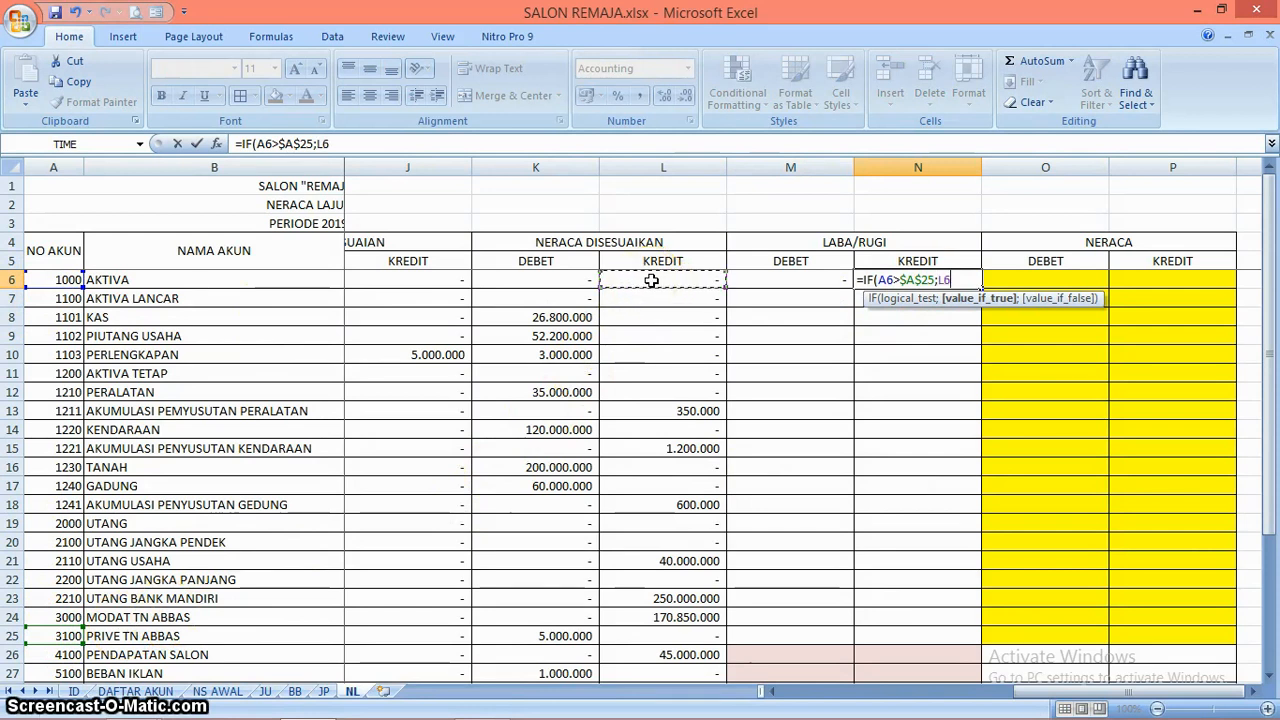
pyautogui.write(';0')
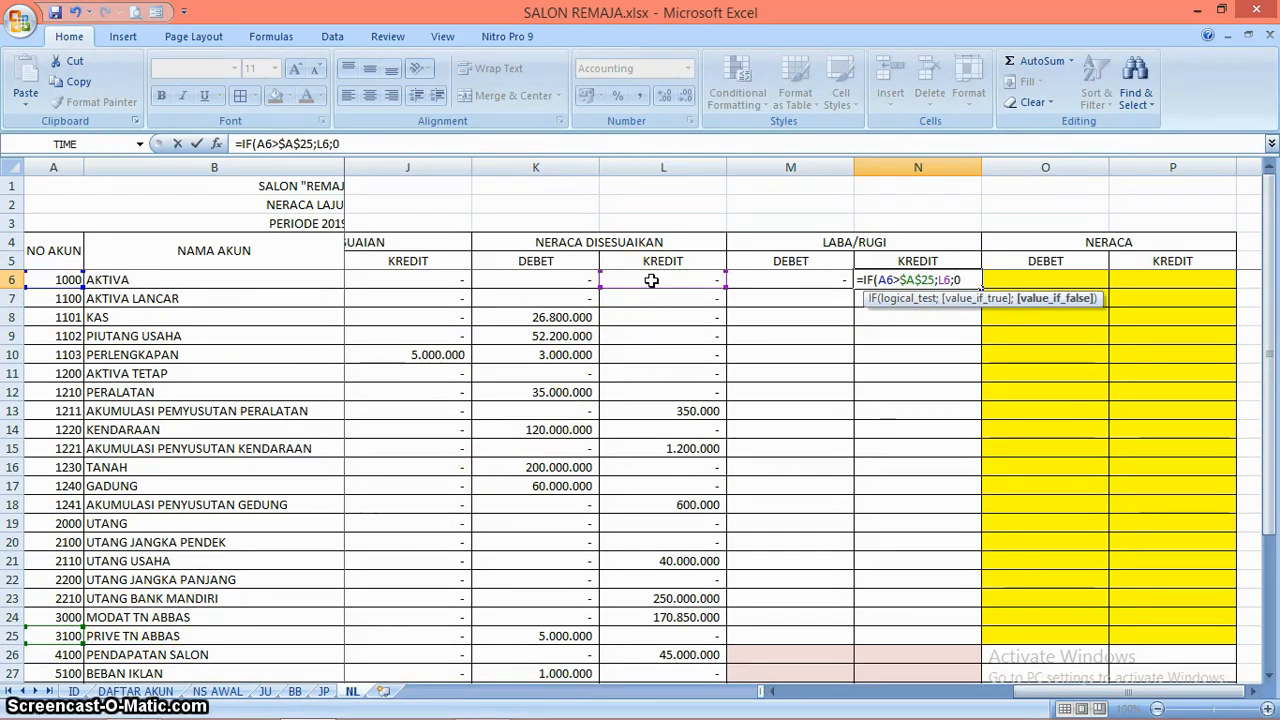
pyautogui.press('Return')
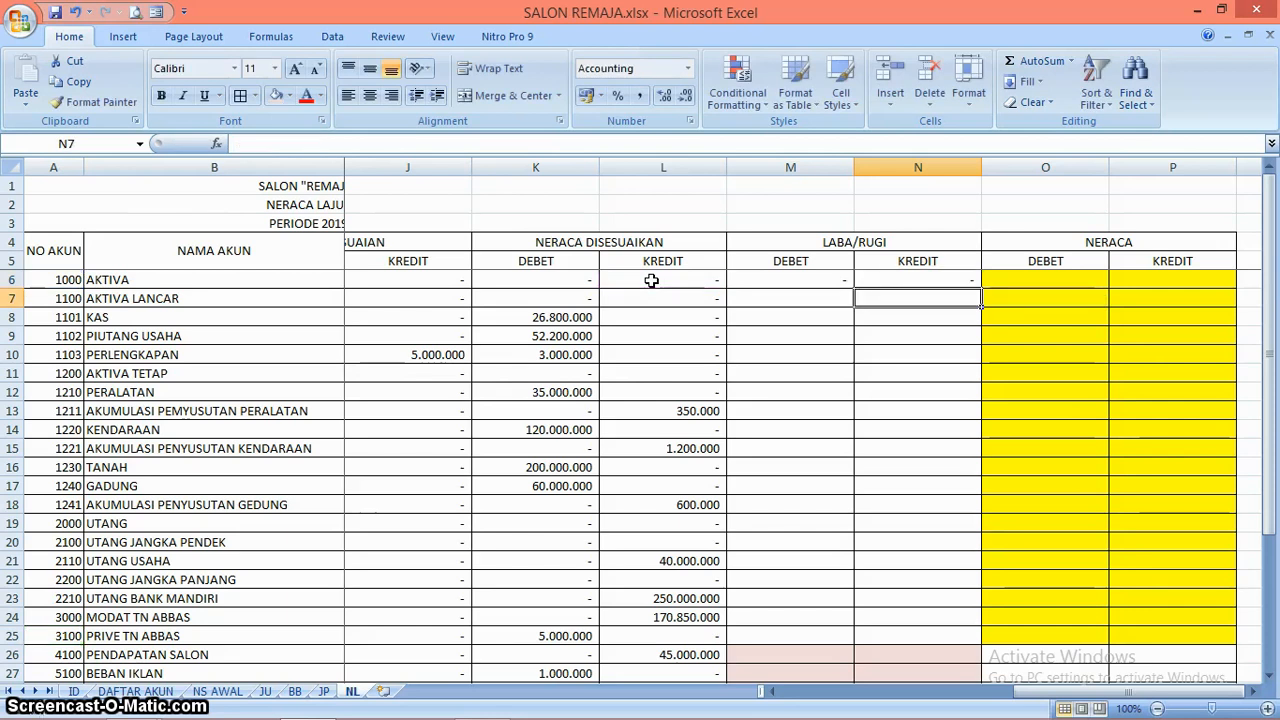
# Step: Fill the LABA/RUGI formulas from M6:N6 down to row 32 and check the copies in N27 and N26
pyautogui.press('Up')
pyautogui.press('Left')
pyautogui.hotkey('shift', 'Right')
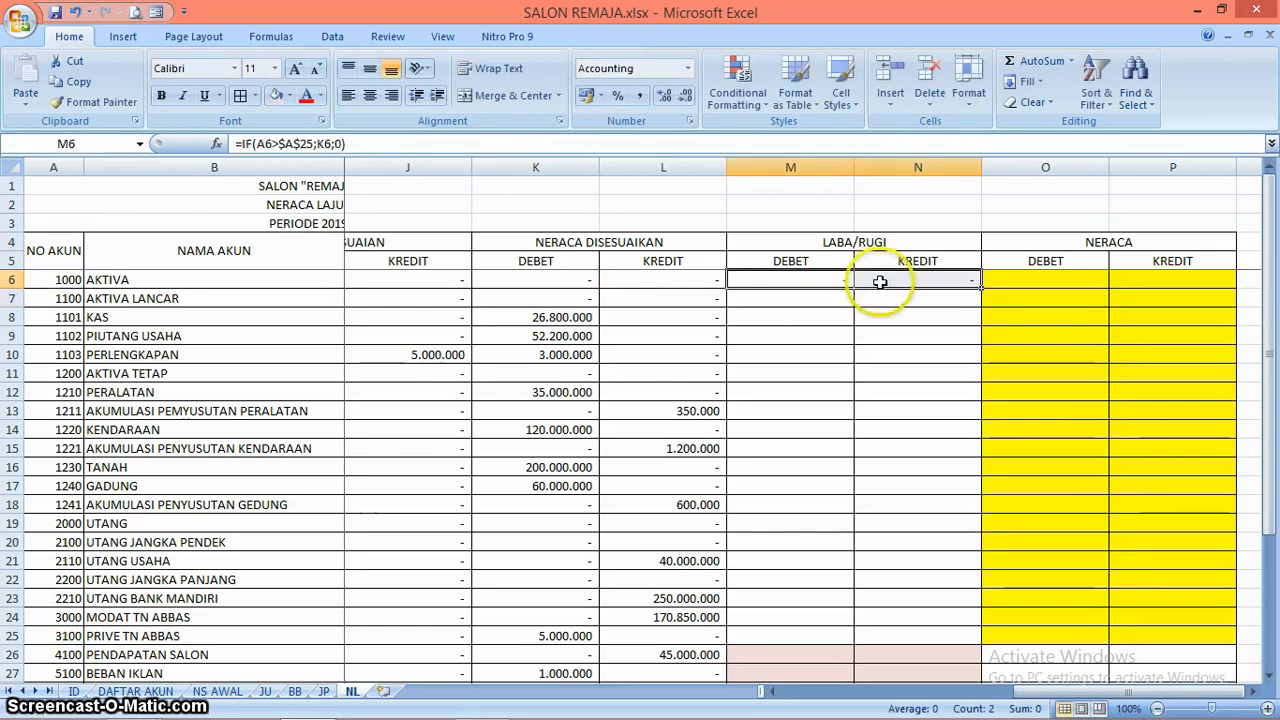
pyautogui.moveTo(981, 288); pyautogui.dragTo(951, 645)
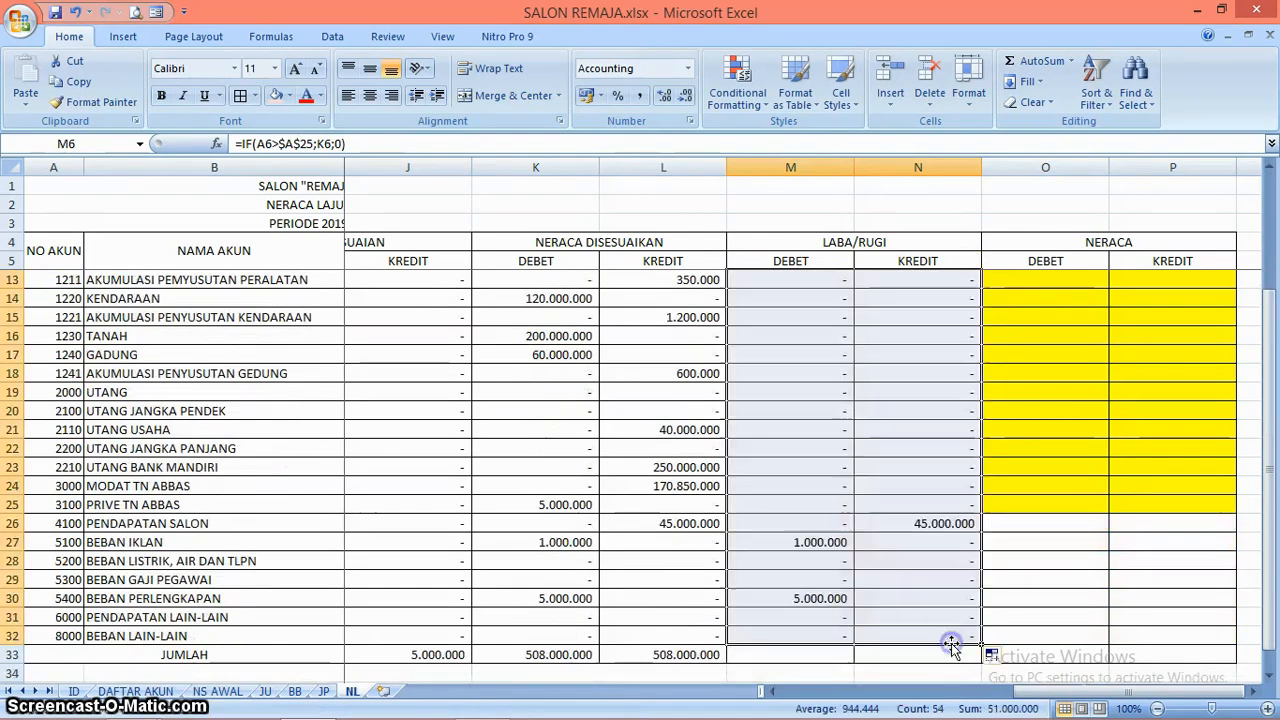
pyautogui.click(940, 543)
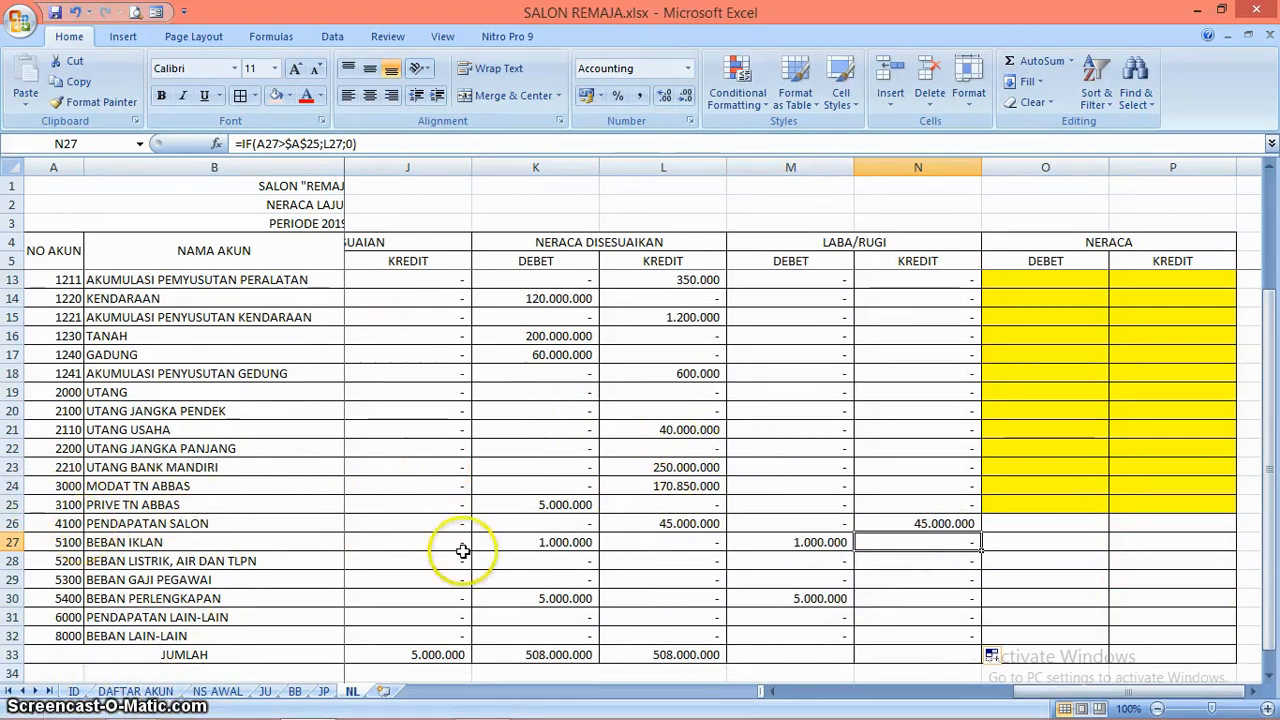
pyautogui.click(928, 525)
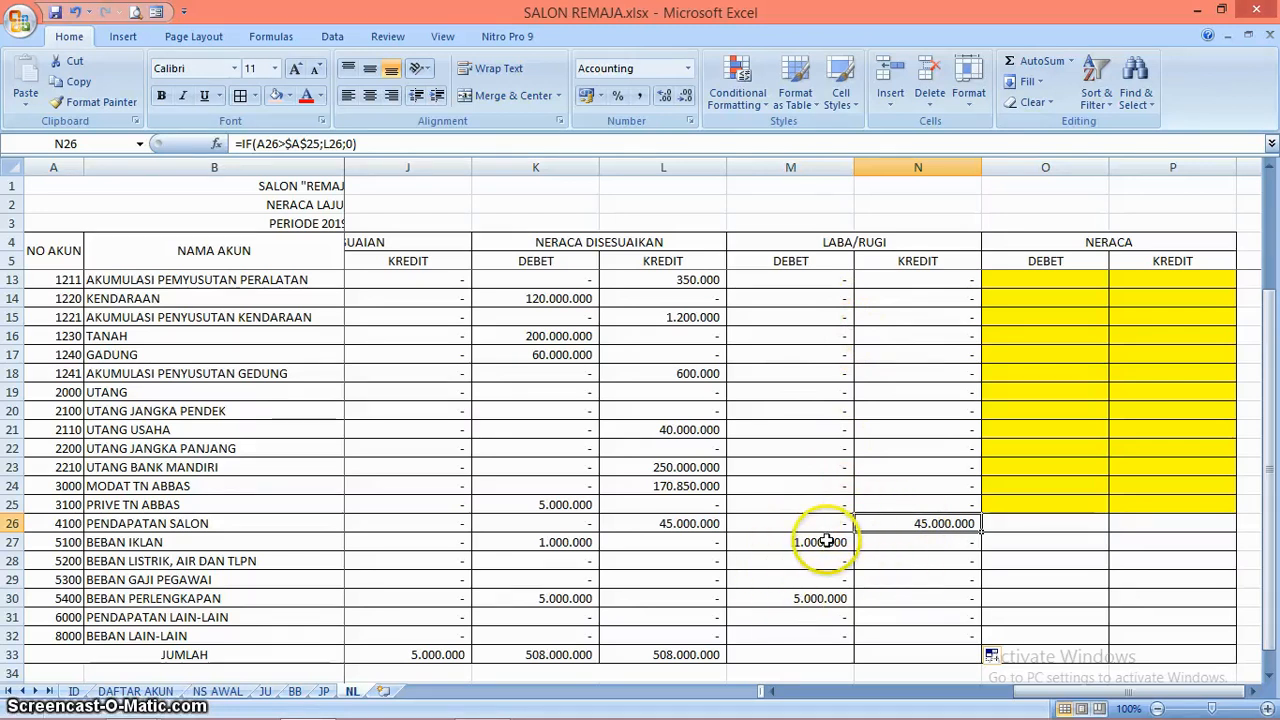
# Step: Enter the formula =IF(A6<=$A$25;K6;0) in the NERACA debet cell O6
pyautogui.moveTo(1270, 525); pyautogui.dragTo(1274, 420)
pyautogui.click(1078, 277)
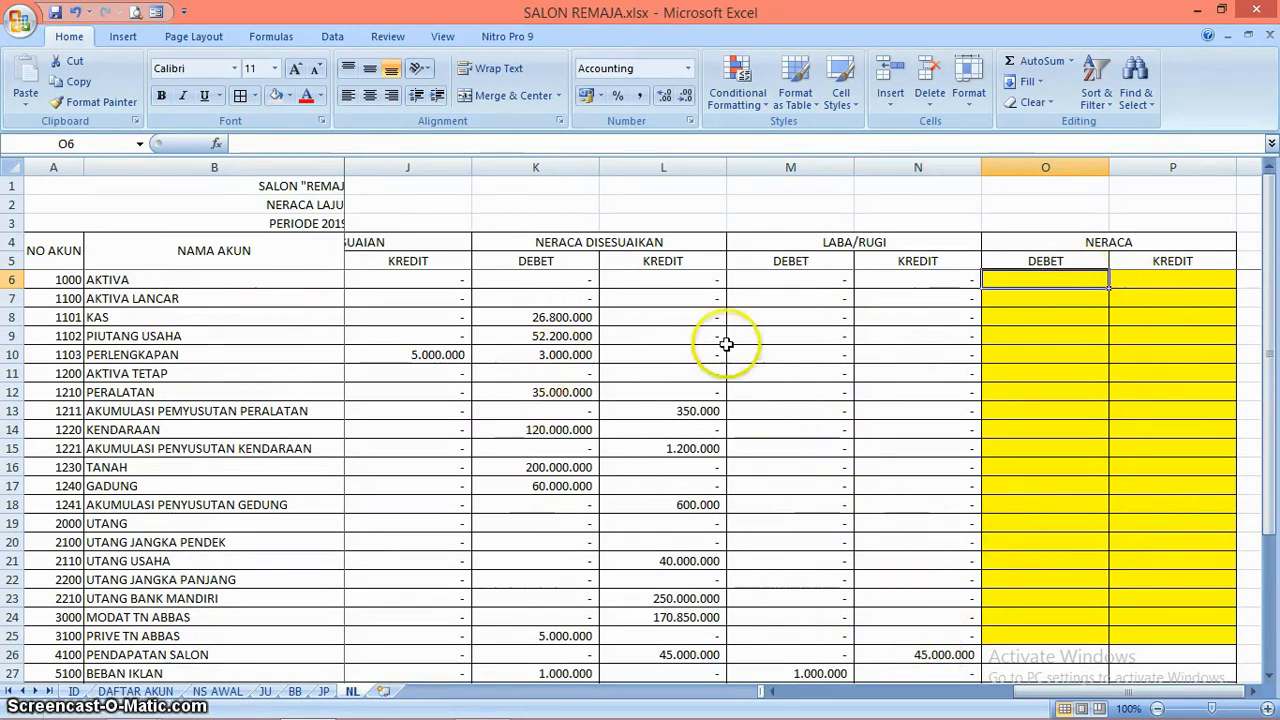
pyautogui.write('=')
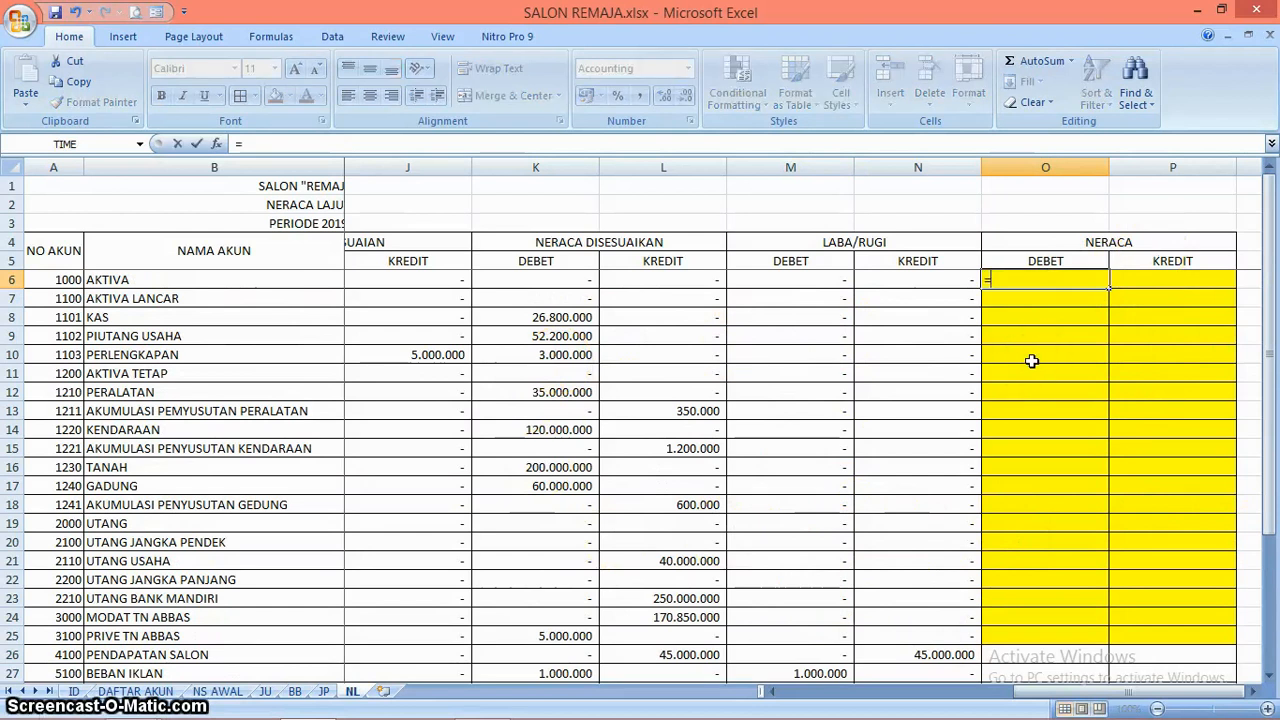
pyautogui.write('IF')
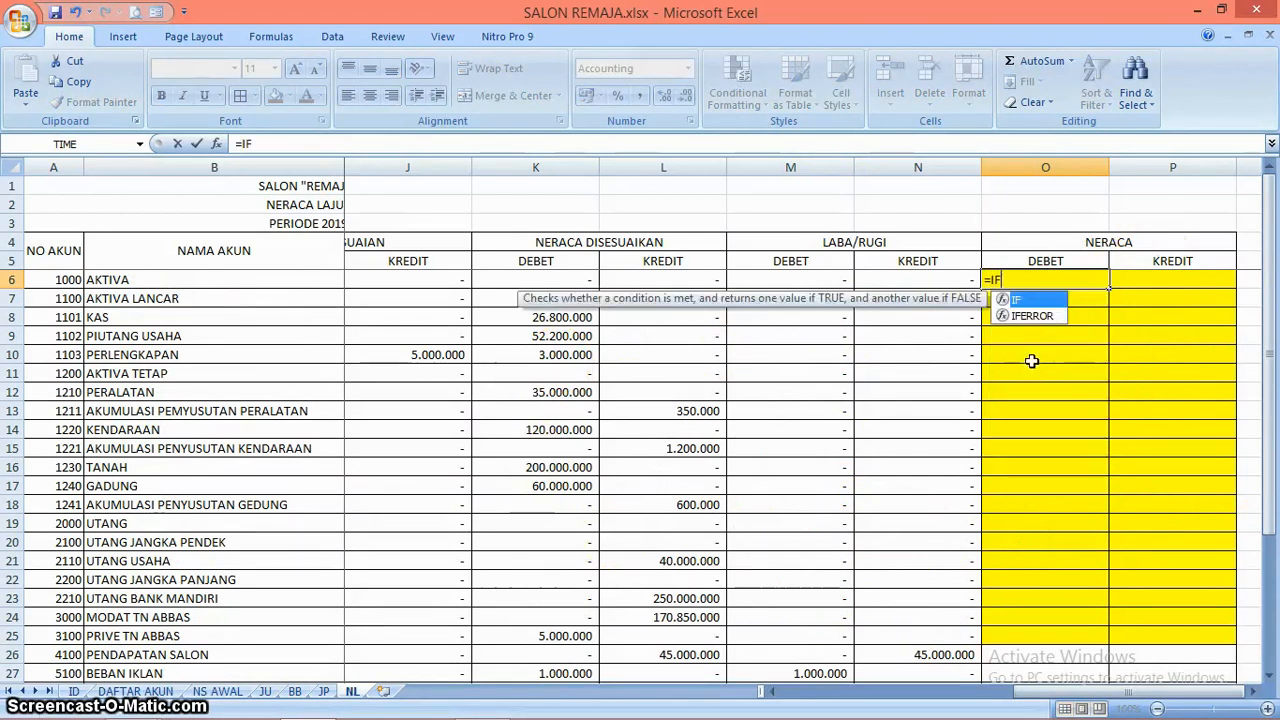
pyautogui.write('(')
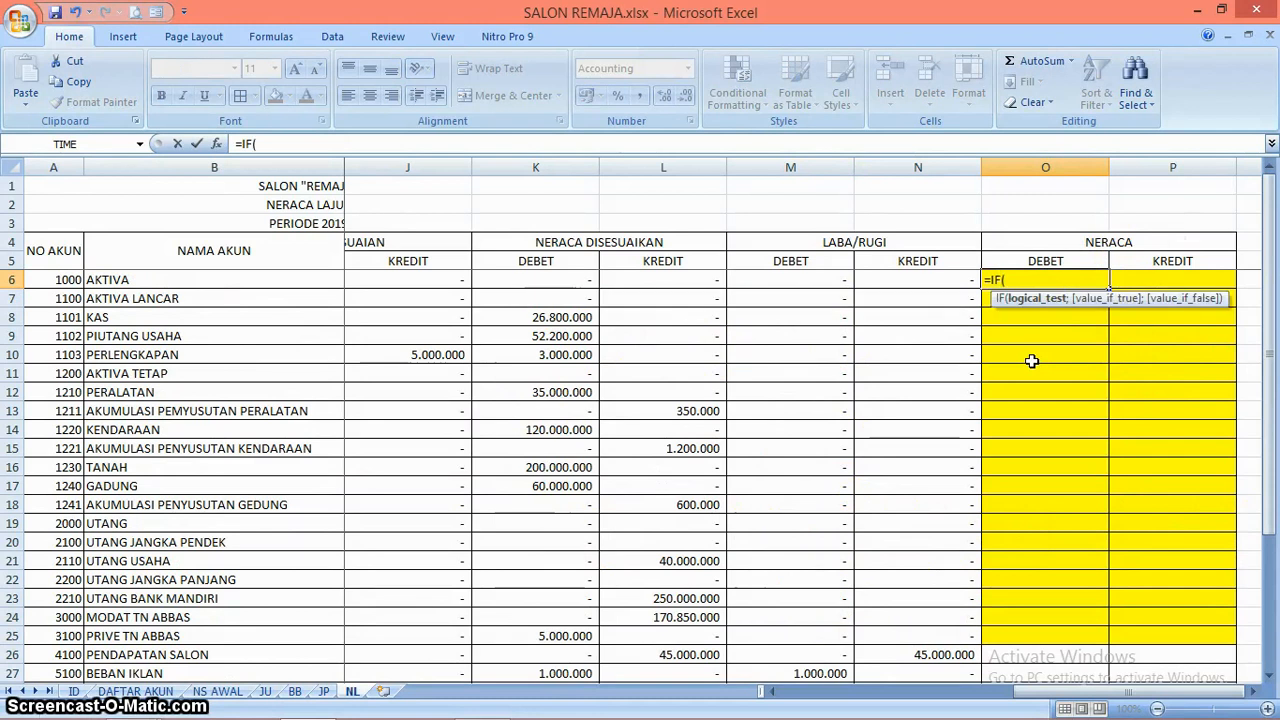
pyautogui.click(65, 280)
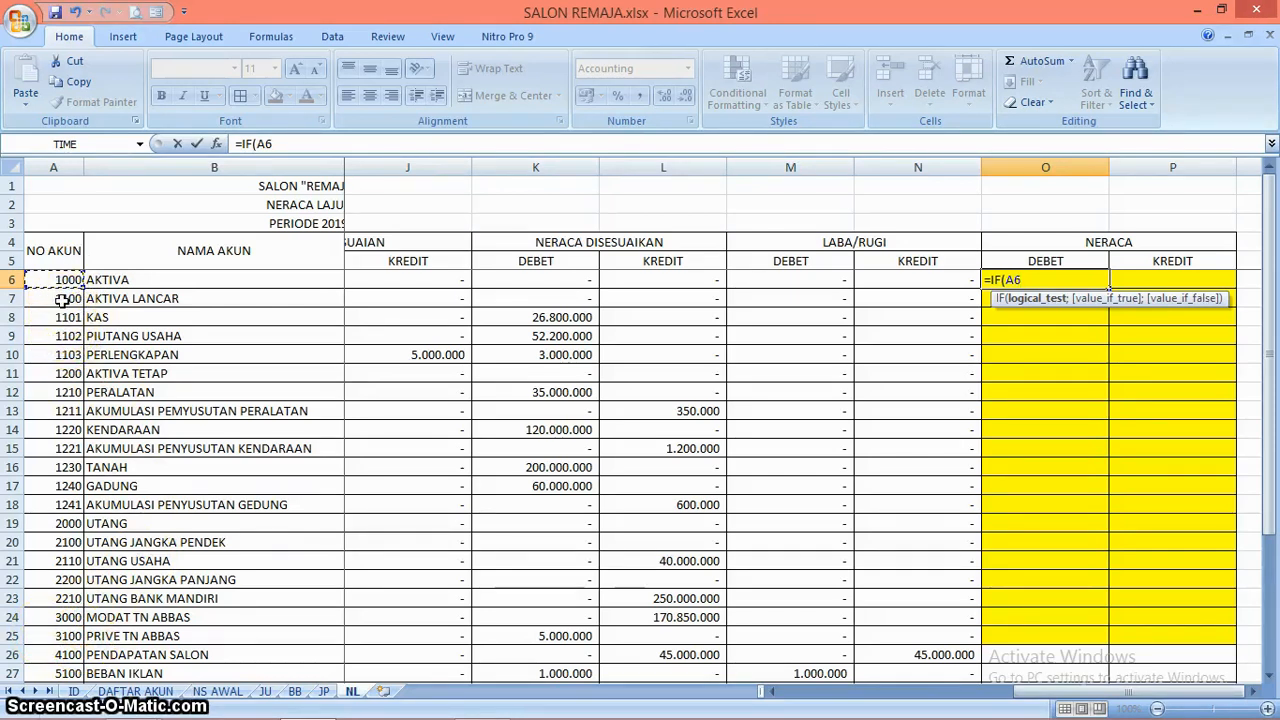
pyautogui.write('<=A25')
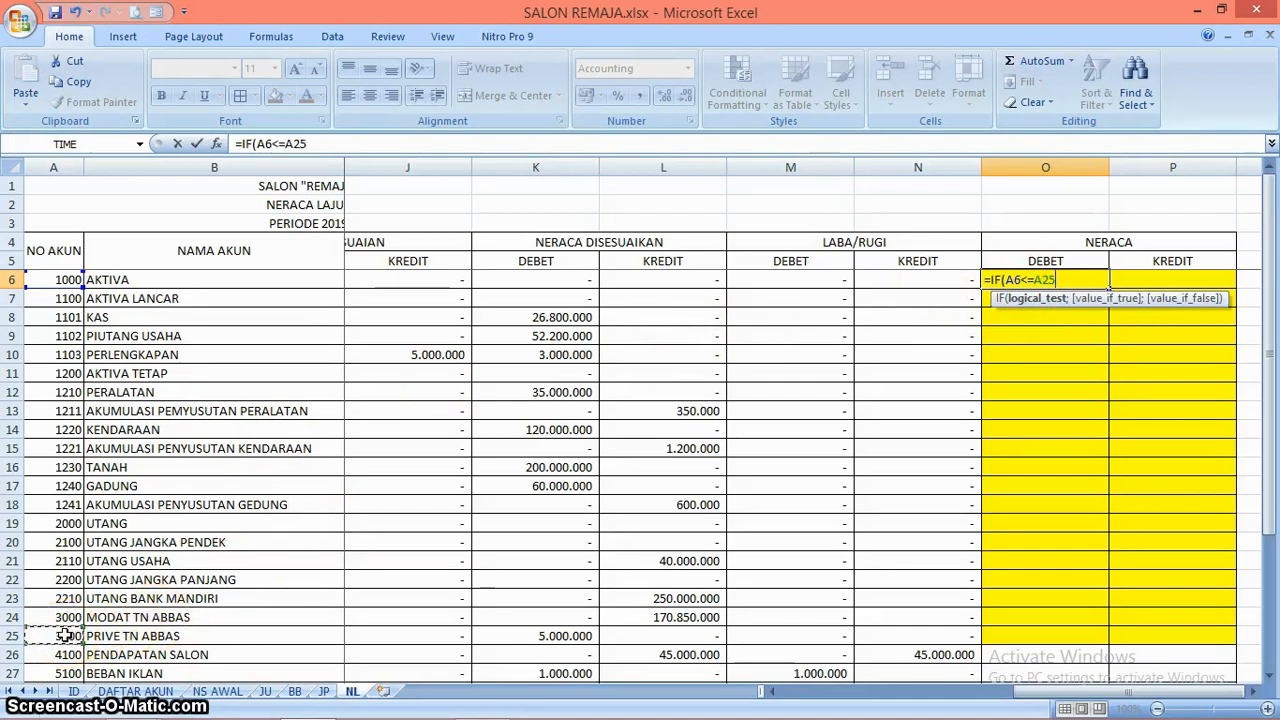
pyautogui.press('BackSpace')
pyautogui.press('BackSpace')
pyautogui.press('BackSpace')
pyautogui.write('$A$25;')
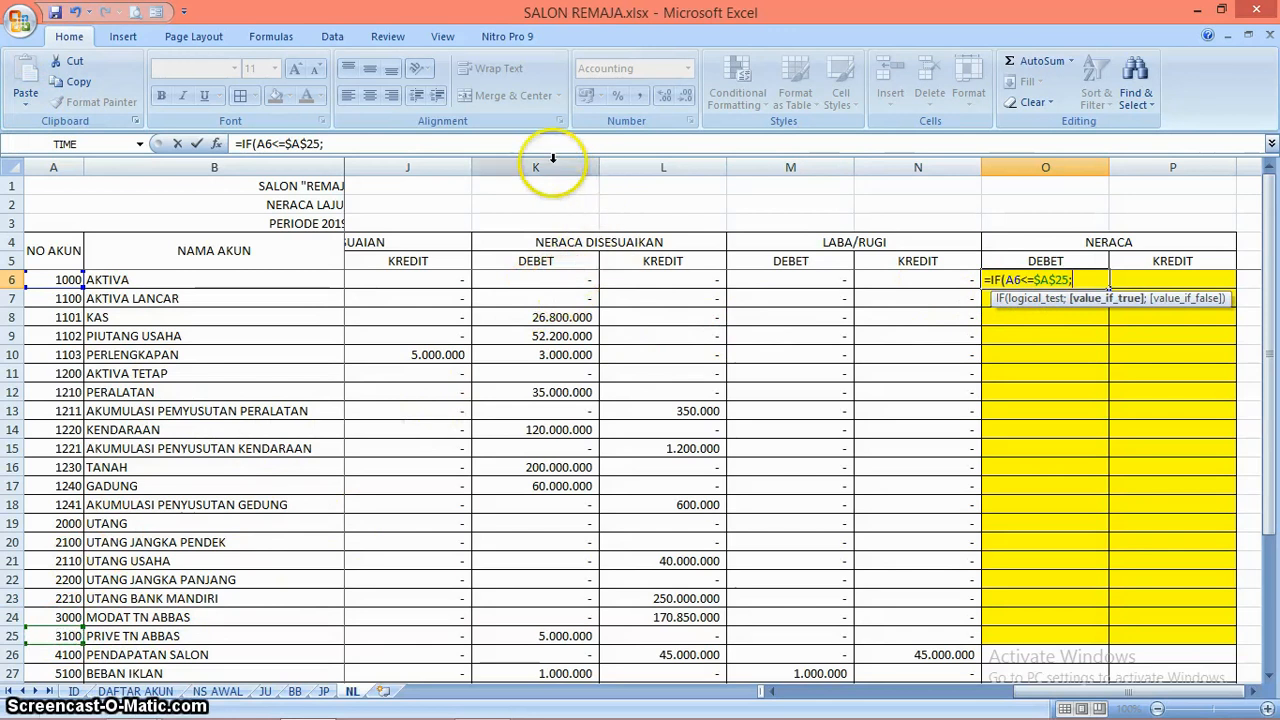
pyautogui.click(541, 280)
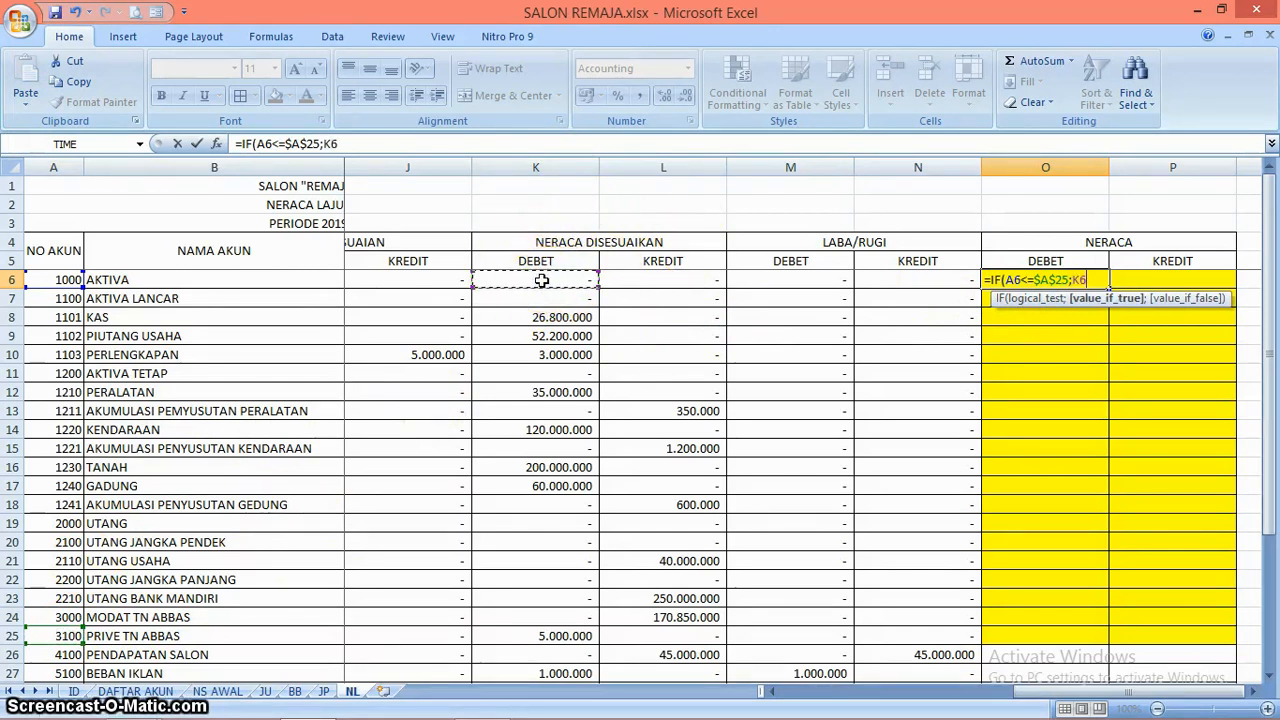
pyautogui.write(';0')
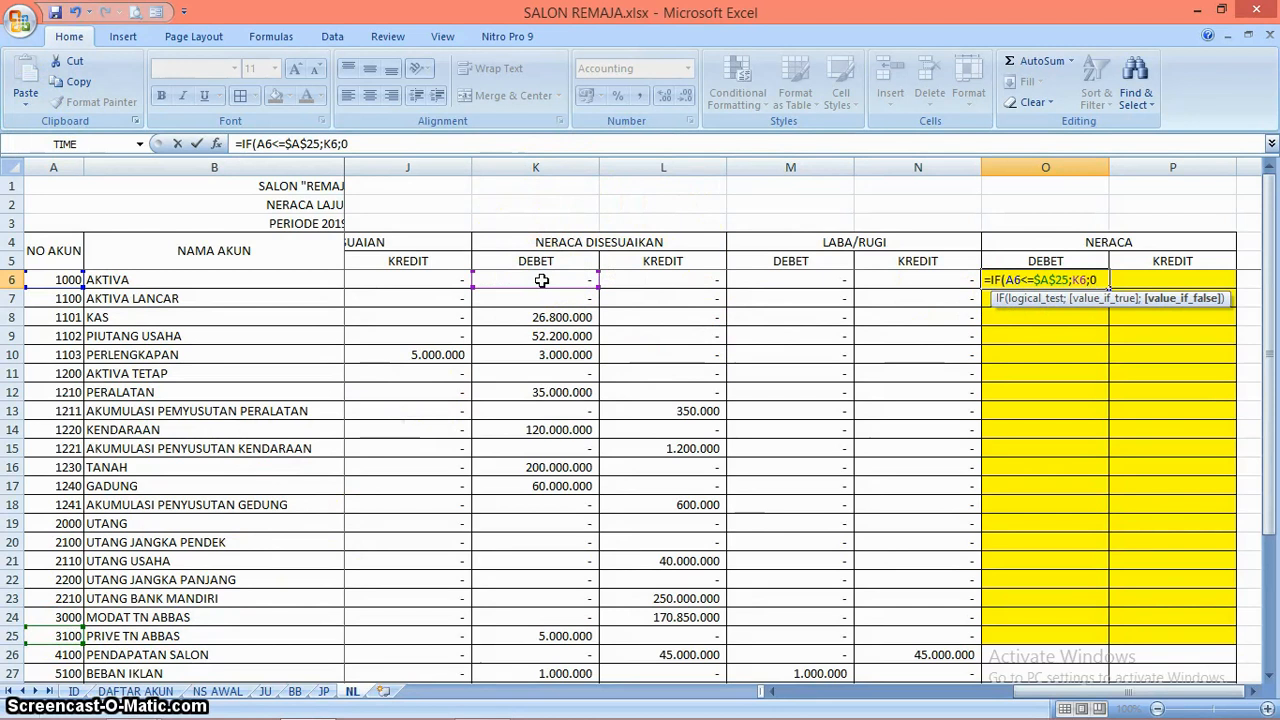
pyautogui.press('Return')
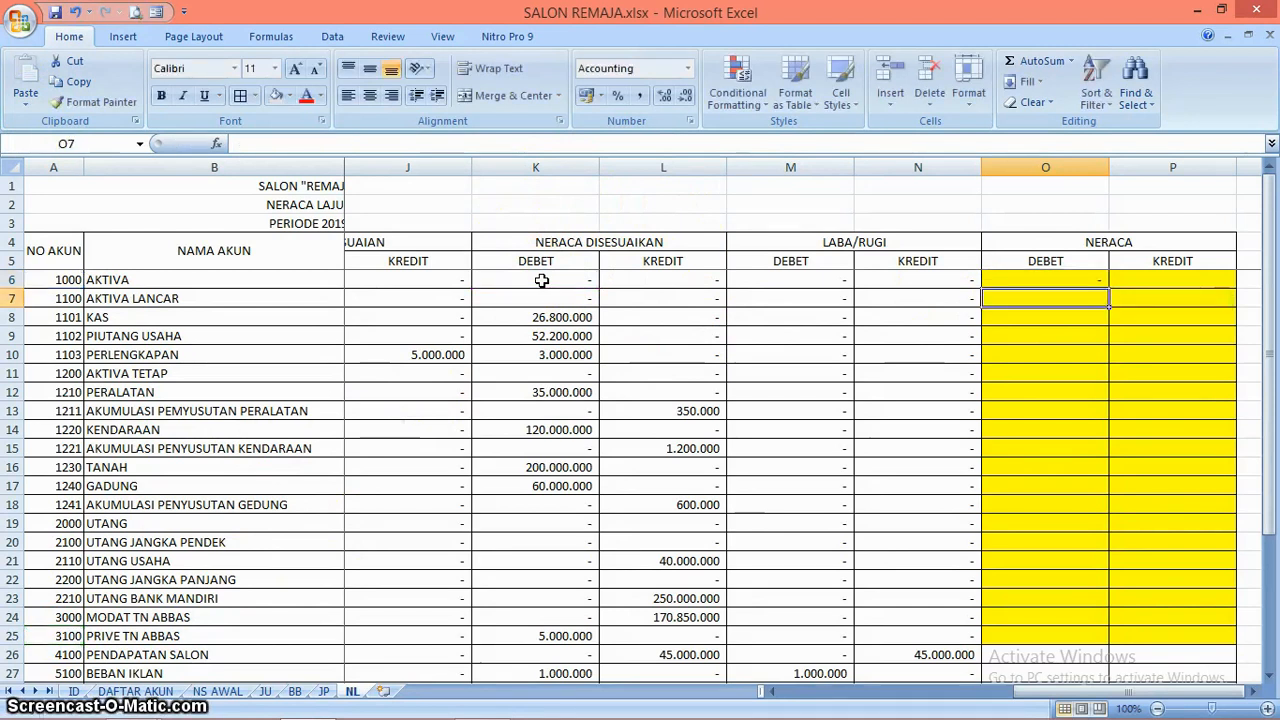
# Step: Enter the formula =IF(A6<=$A$25;L6;0) in the NERACA kredit cell P6
pyautogui.press('Up')
pyautogui.press('Right')
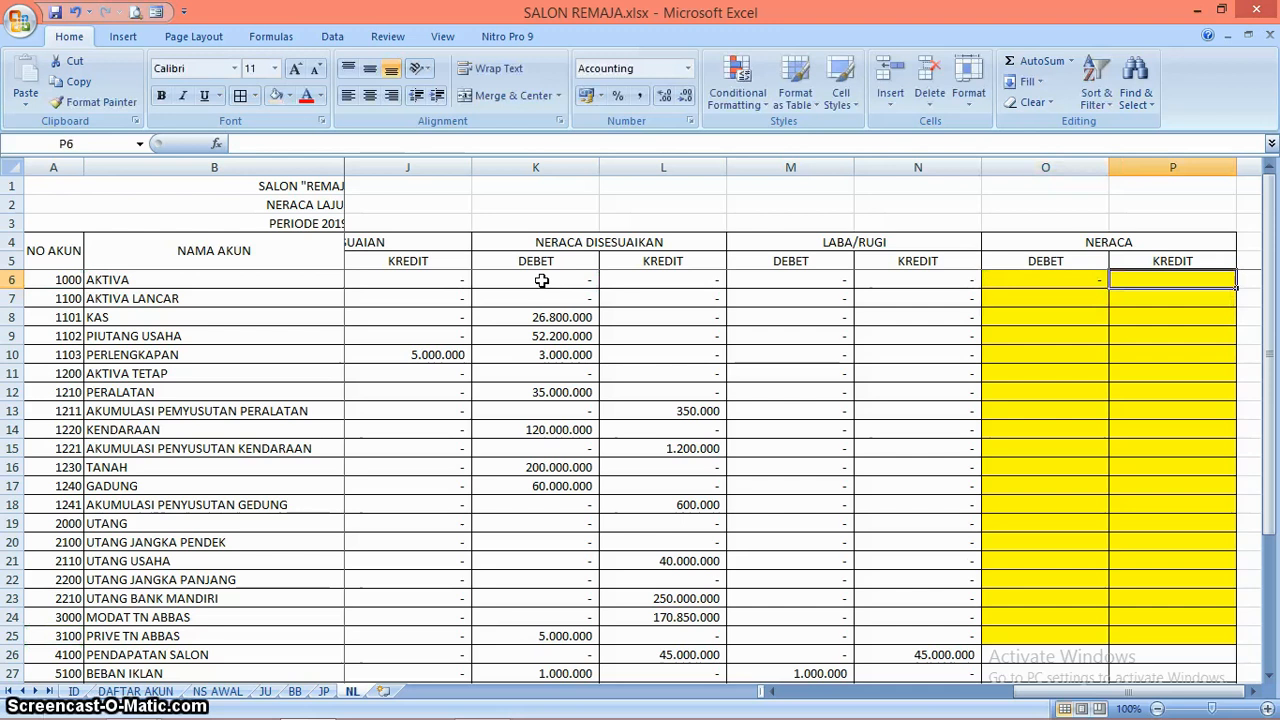
pyautogui.write('=IF(')
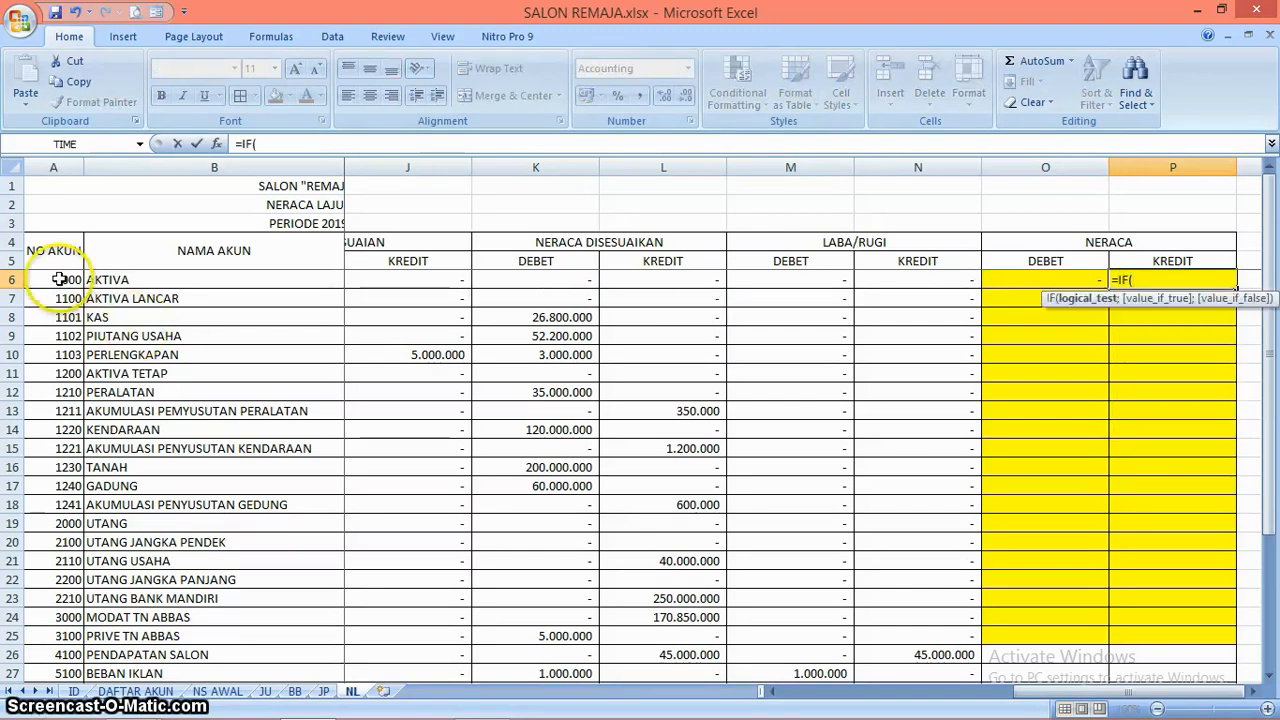
pyautogui.write('<=')
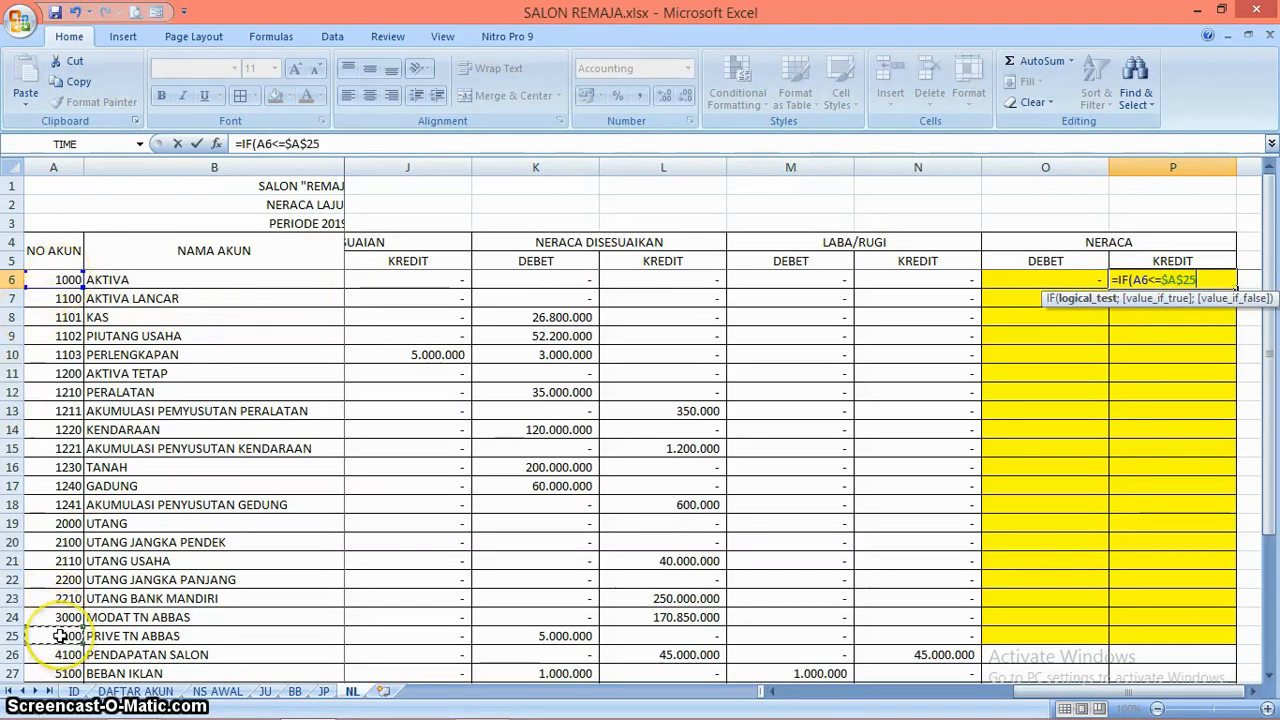
pyautogui.write(';')
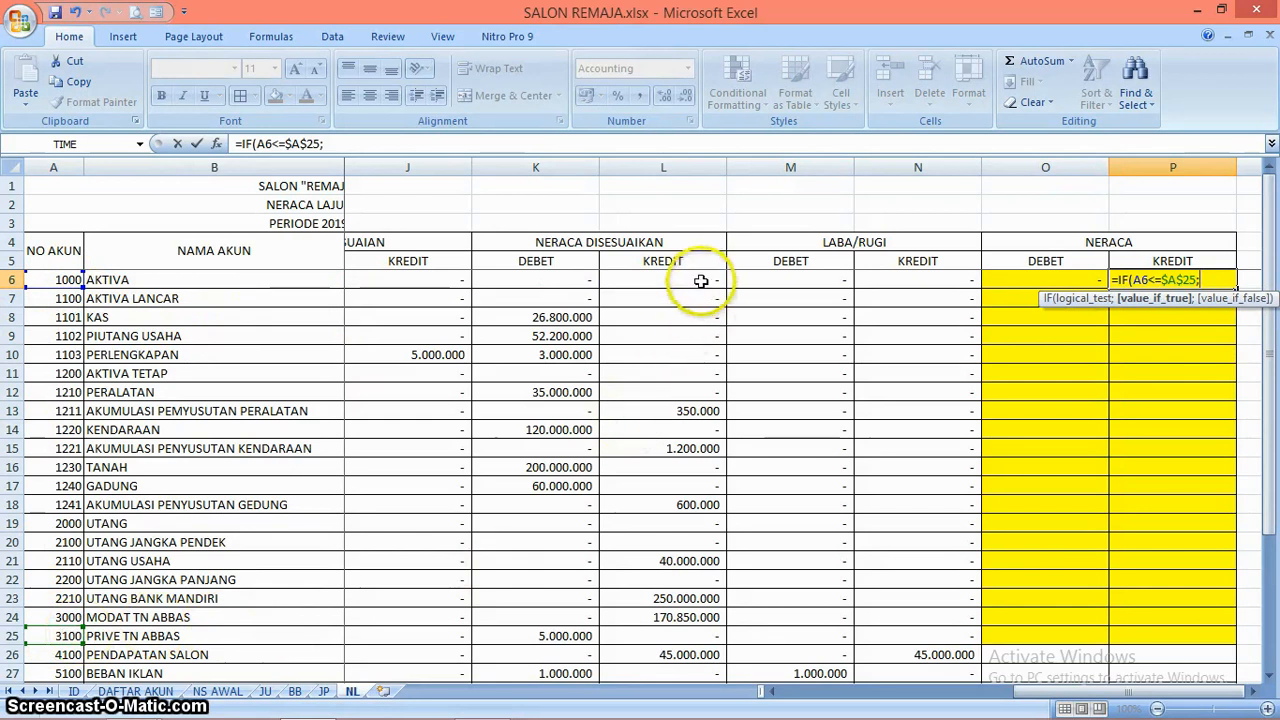
pyautogui.write(';0')
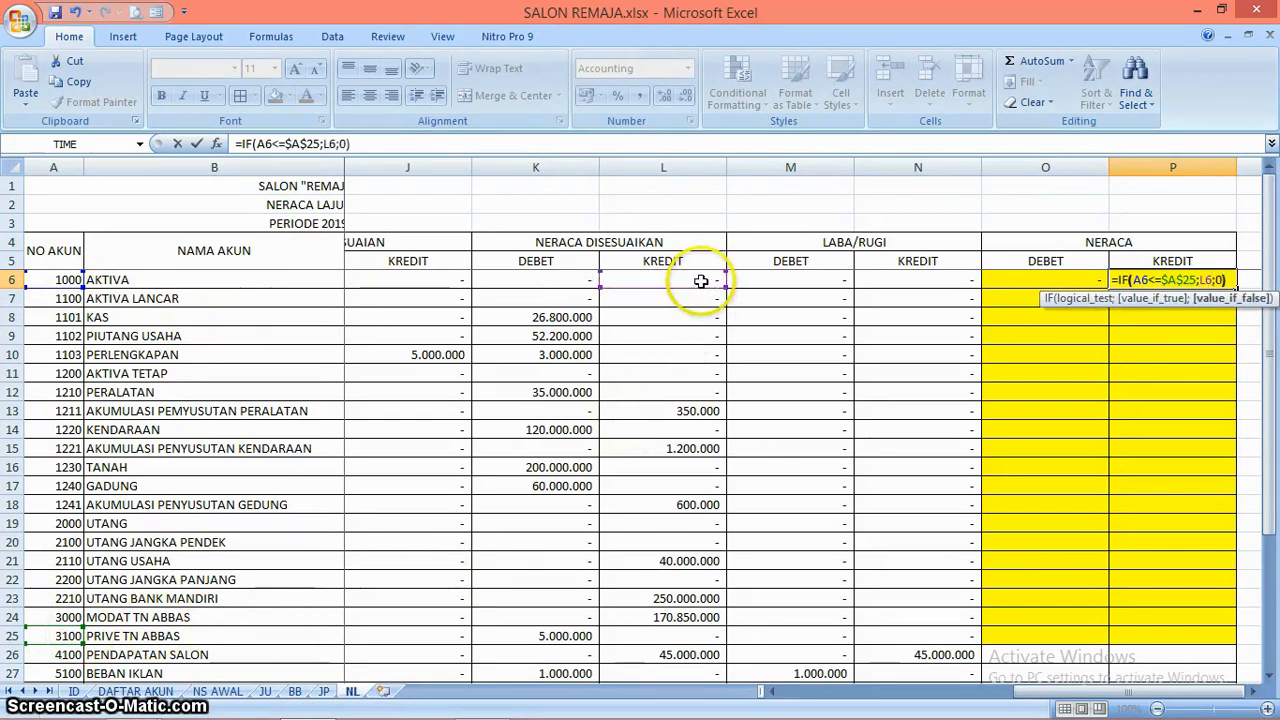
pyautogui.press('Return')
# Step: Fill the NERACA formulas from O6:P6 down to row 32 and check the copy in P26
pyautogui.press('Up')
pyautogui.press('Left')
pyautogui.hotkey('shift', 'Right')
pyautogui.moveTo(1237, 287); pyautogui.dragTo(1195, 659)
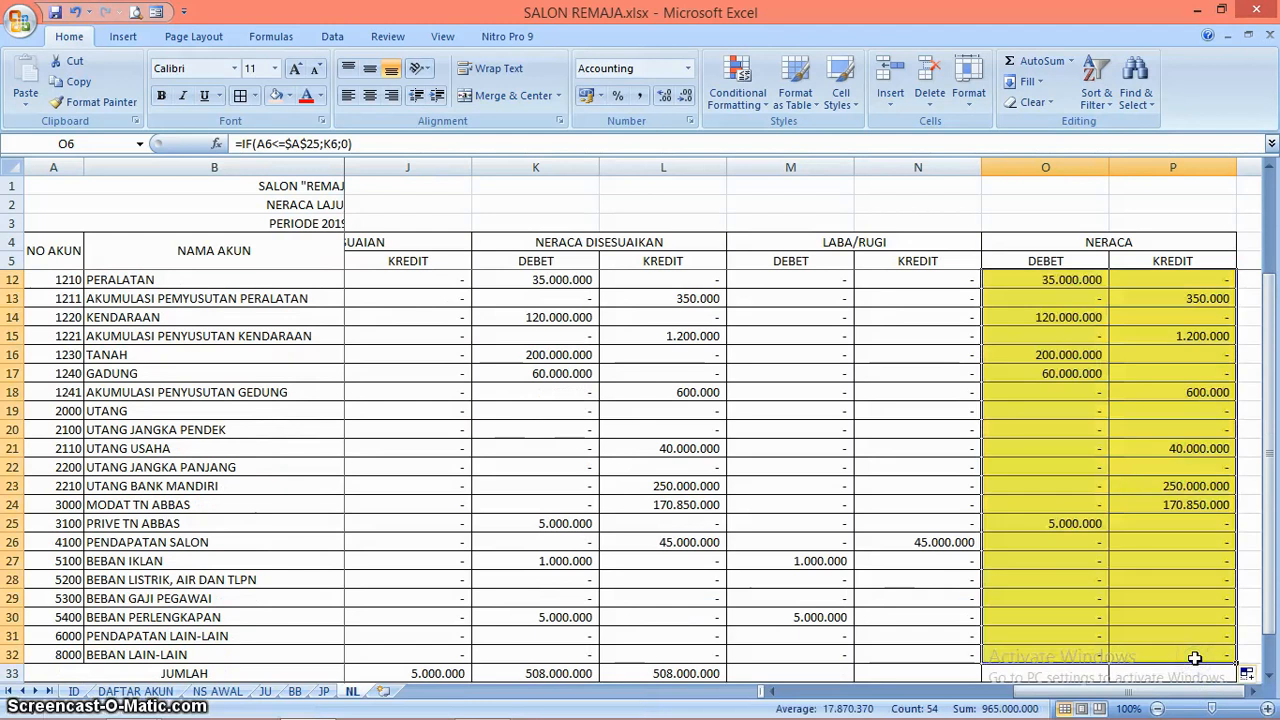
pyautogui.click(1130, 543)
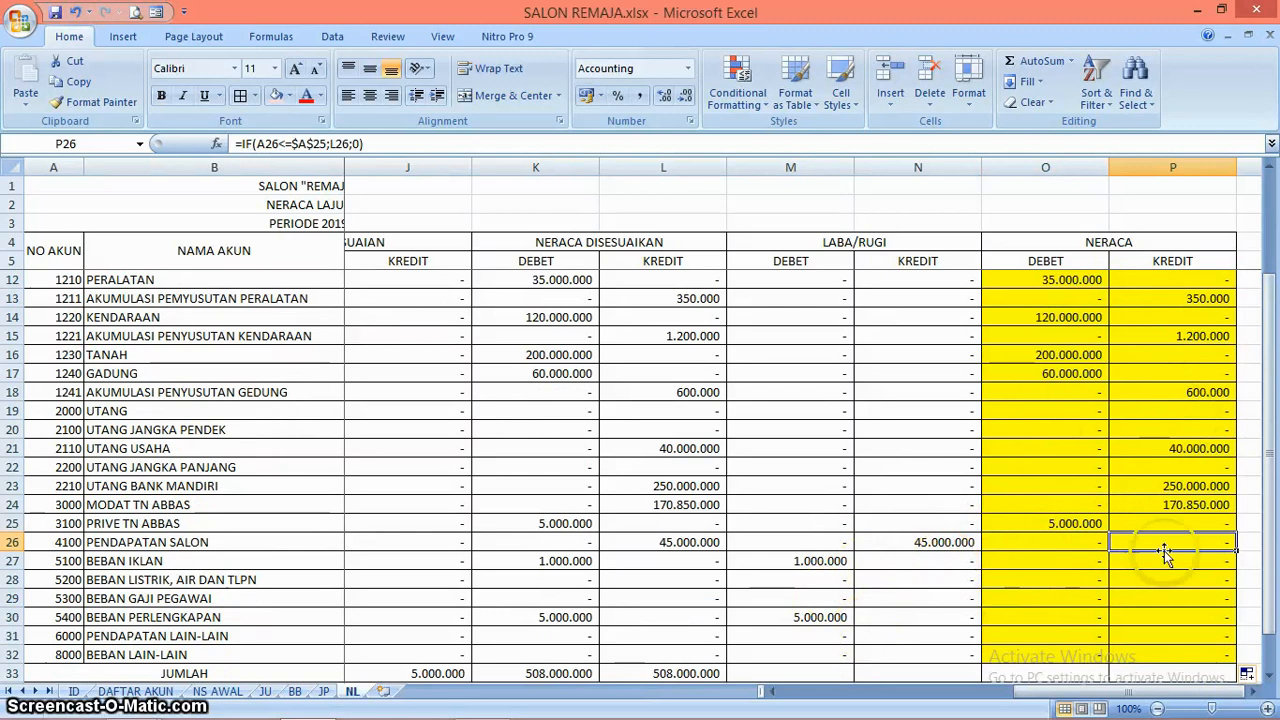
# Step: Copy the JUMLAH sum formula from L33 into M33:P33 to total the LABA/RUGI and NERACA columns
pyautogui.moveTo(1273, 432); pyautogui.dragTo(1273, 445)
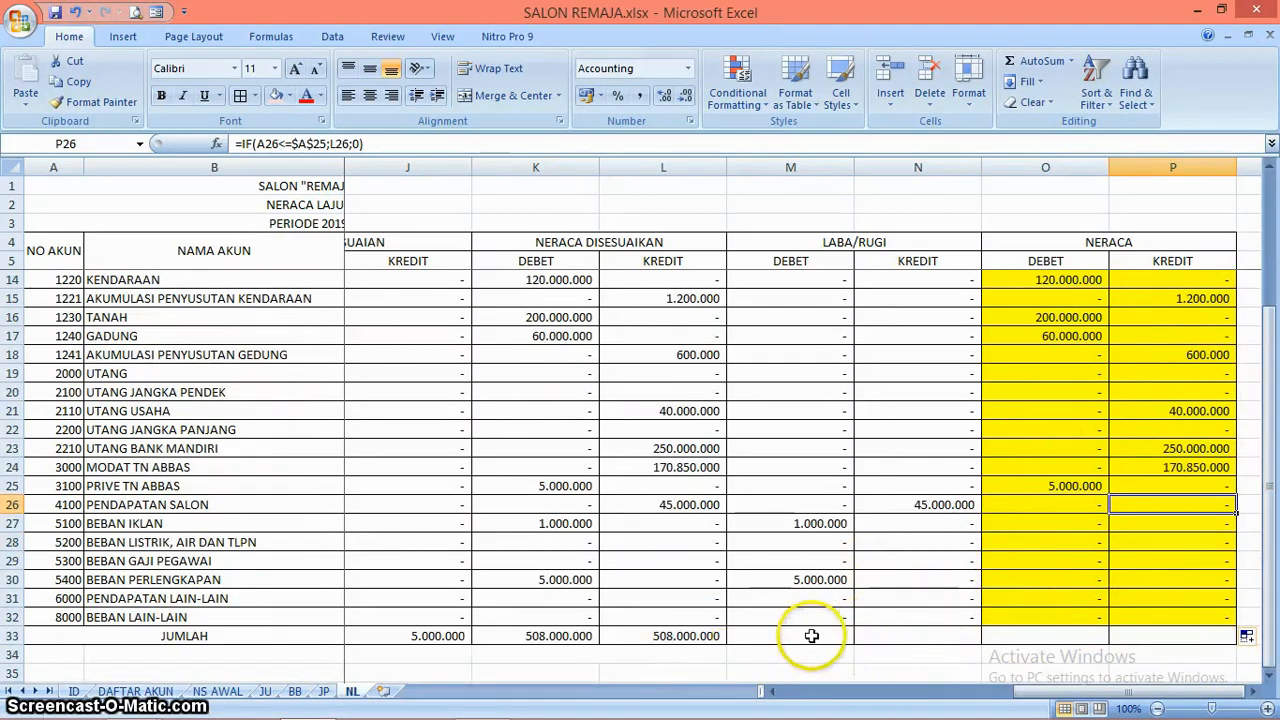
pyautogui.click(669, 638)
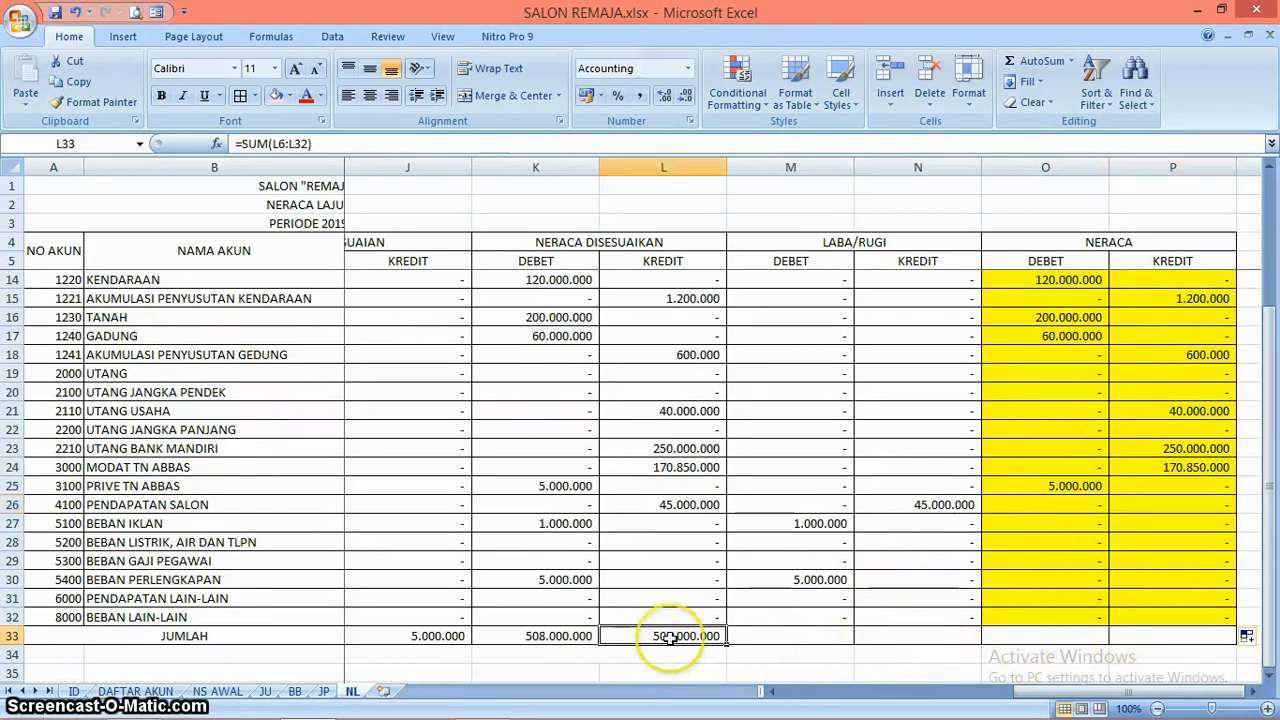
pyautogui.write('c')
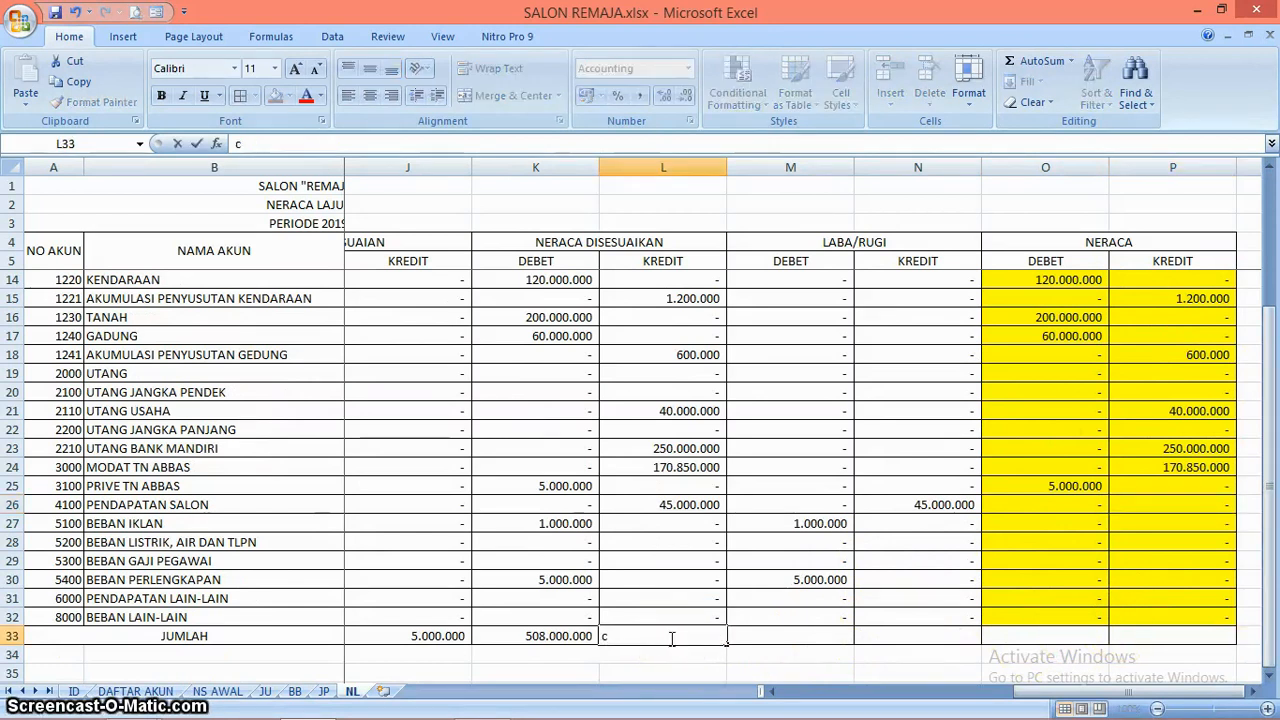
pyautogui.press('Escape')
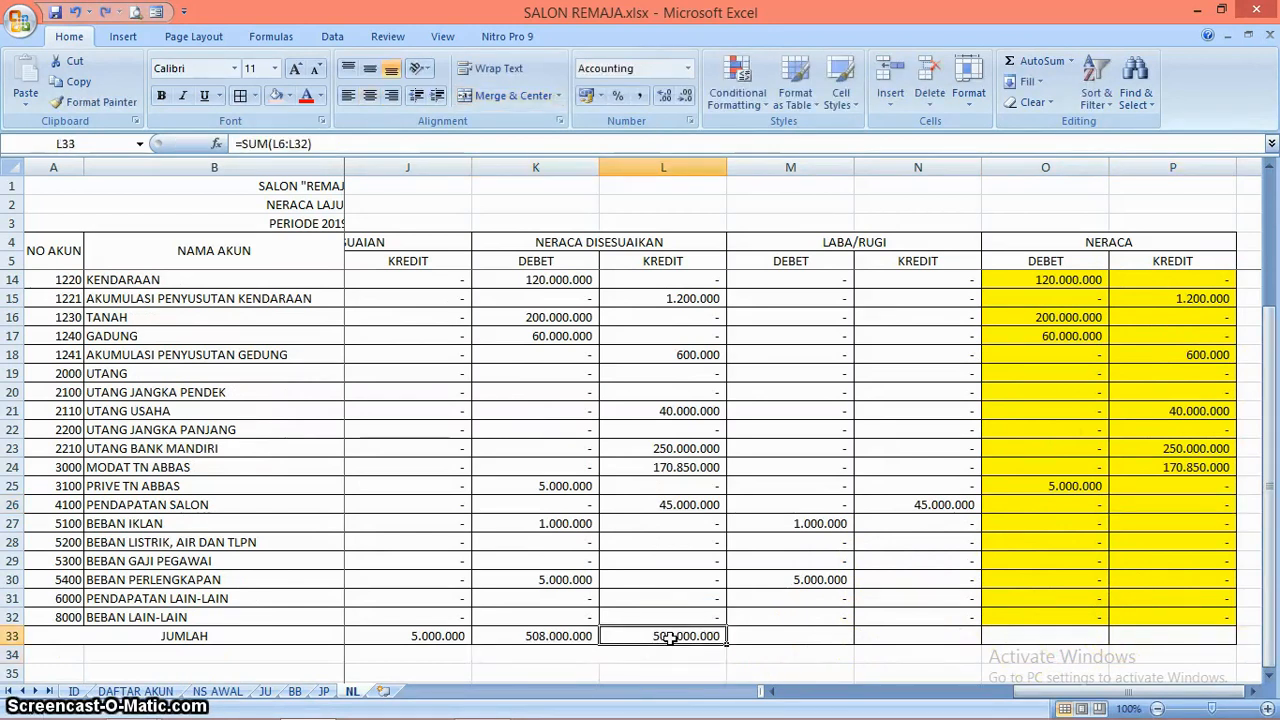
pyautogui.hotkey('ctrl', 'c')
pyautogui.press('Right')
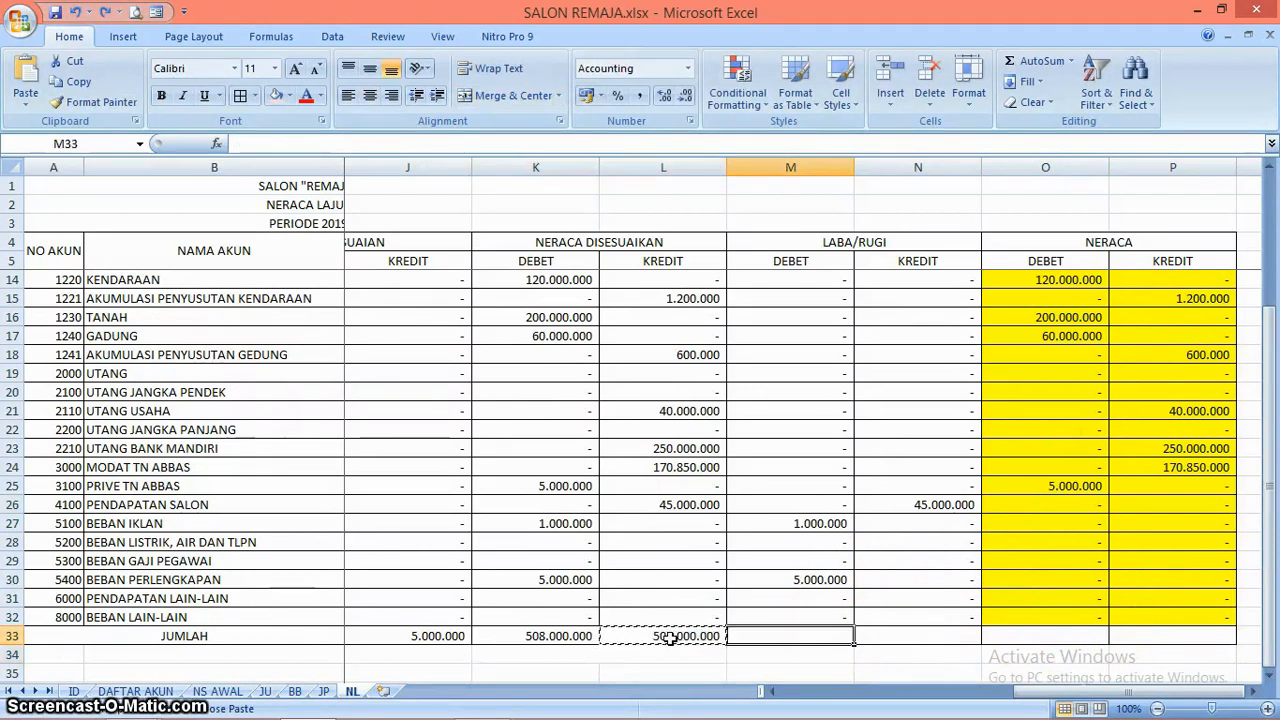
pyautogui.hotkey('shift', 'Right')
pyautogui.hotkey('shift', 'Right')
pyautogui.hotkey('shift', 'Right')
pyautogui.hotkey('shift', 'Right')
pyautogui.hotkey('shift', 'Left')
pyautogui.hotkey('ctrl', 'v')
# Step: Add all borders to the two rows M34:P35 below the JUMLAH row of the LABA/RUGI and NERACA columns
pyautogui.click(663, 671)
pyautogui.moveTo(1268, 440); pyautogui.dragTo(1268, 447)
pyautogui.click(1268, 676)
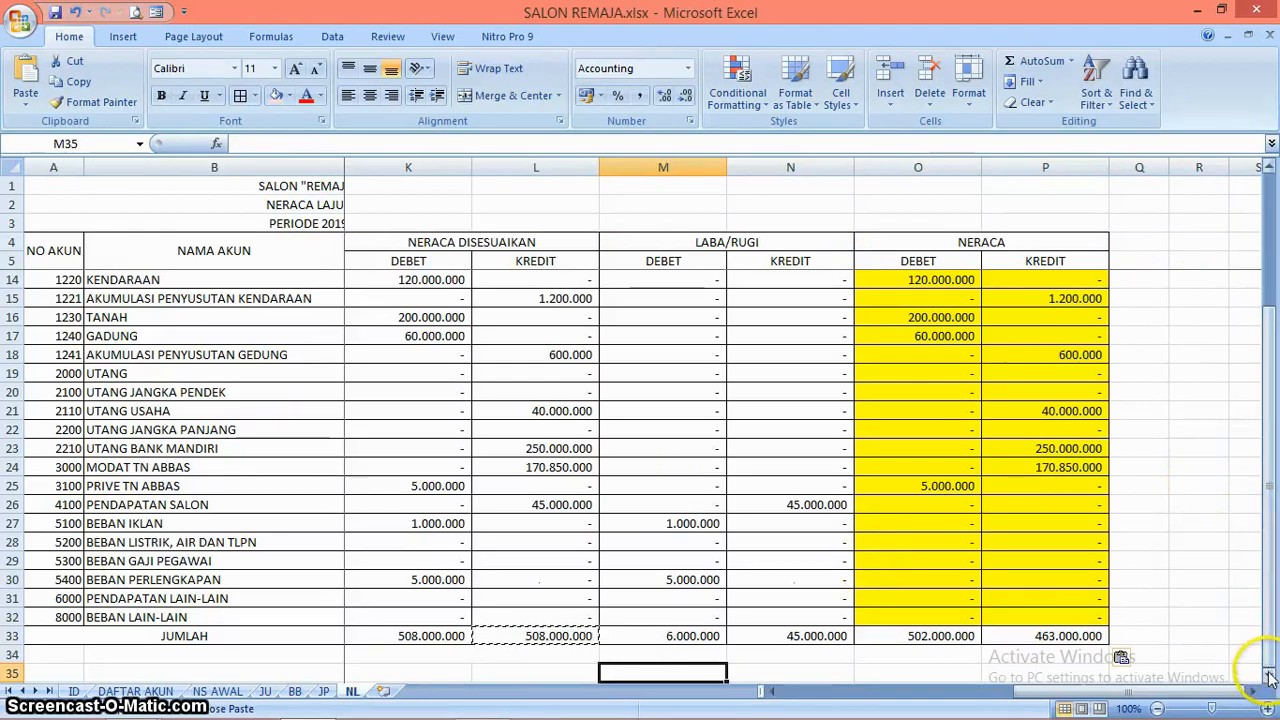
pyautogui.scroll(-3, 1268, 676)
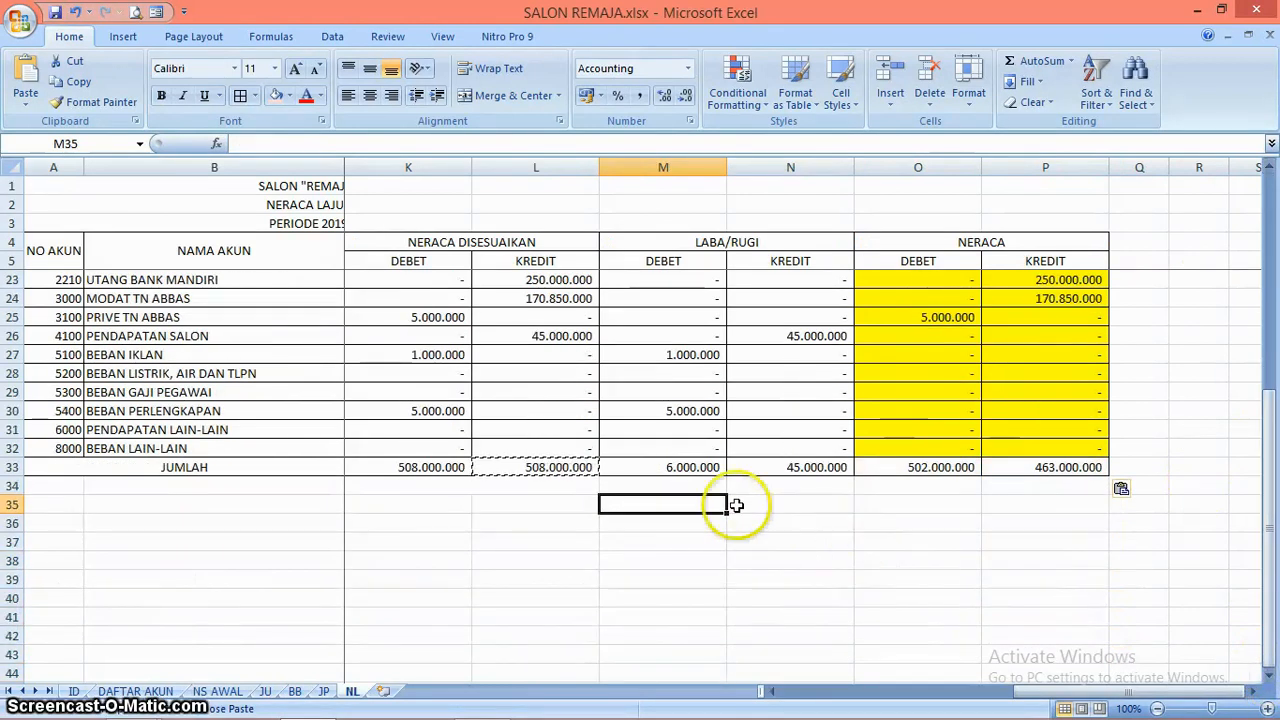
pyautogui.moveTo(700, 486); pyautogui.dragTo(1009, 507)
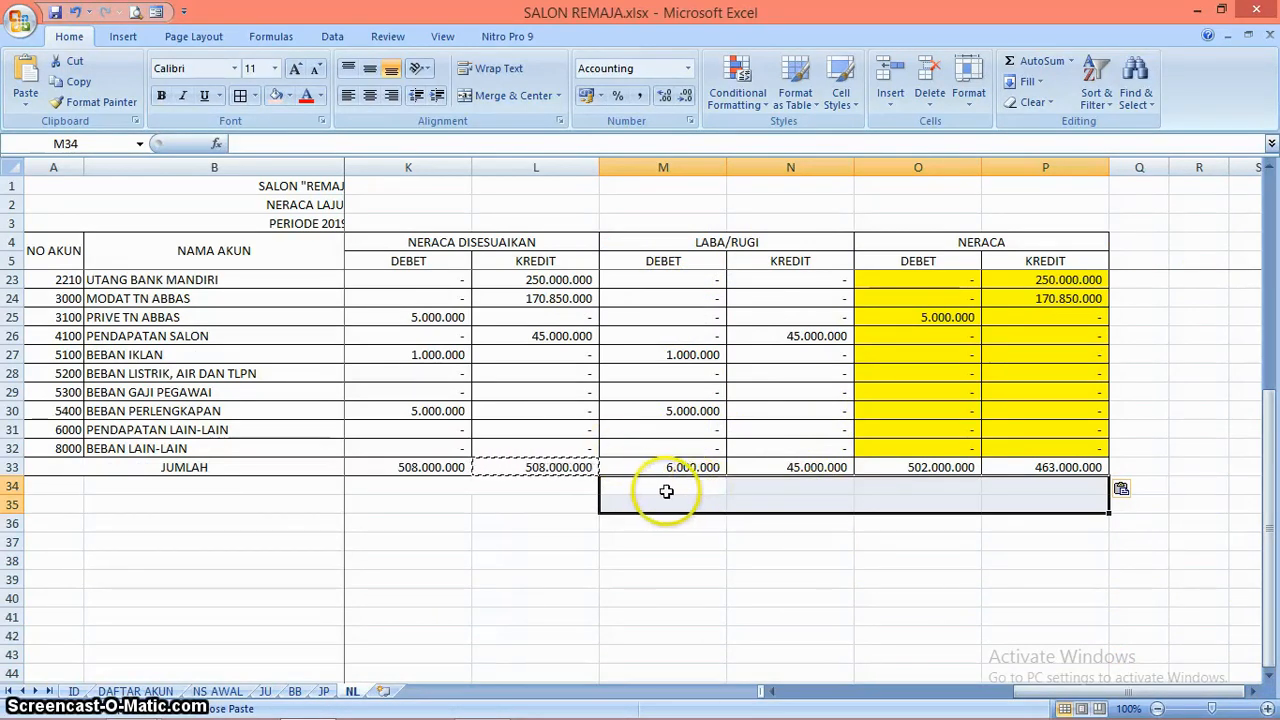
pyautogui.click(241, 96)
pyautogui.click(846, 520)
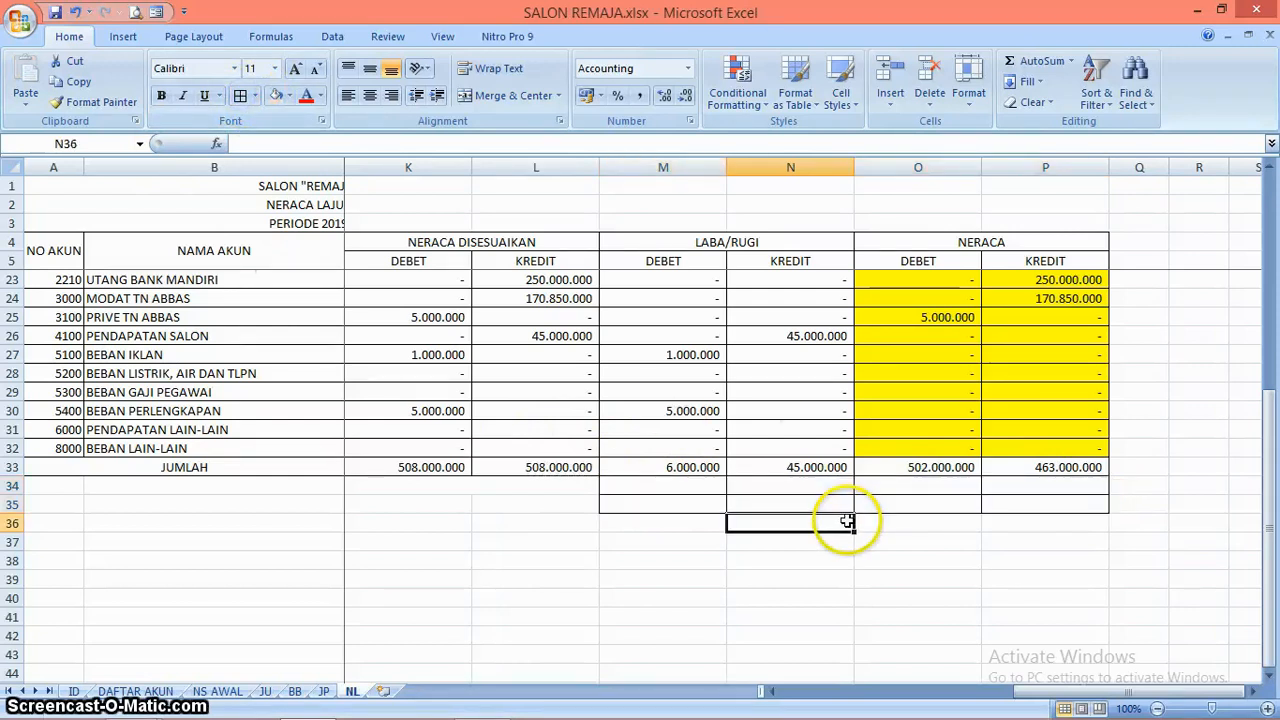
# Step: Enter the formula =SUM(M33:M34) in the LABA/RUGI debet cell M35
pyautogui.click(674, 502)
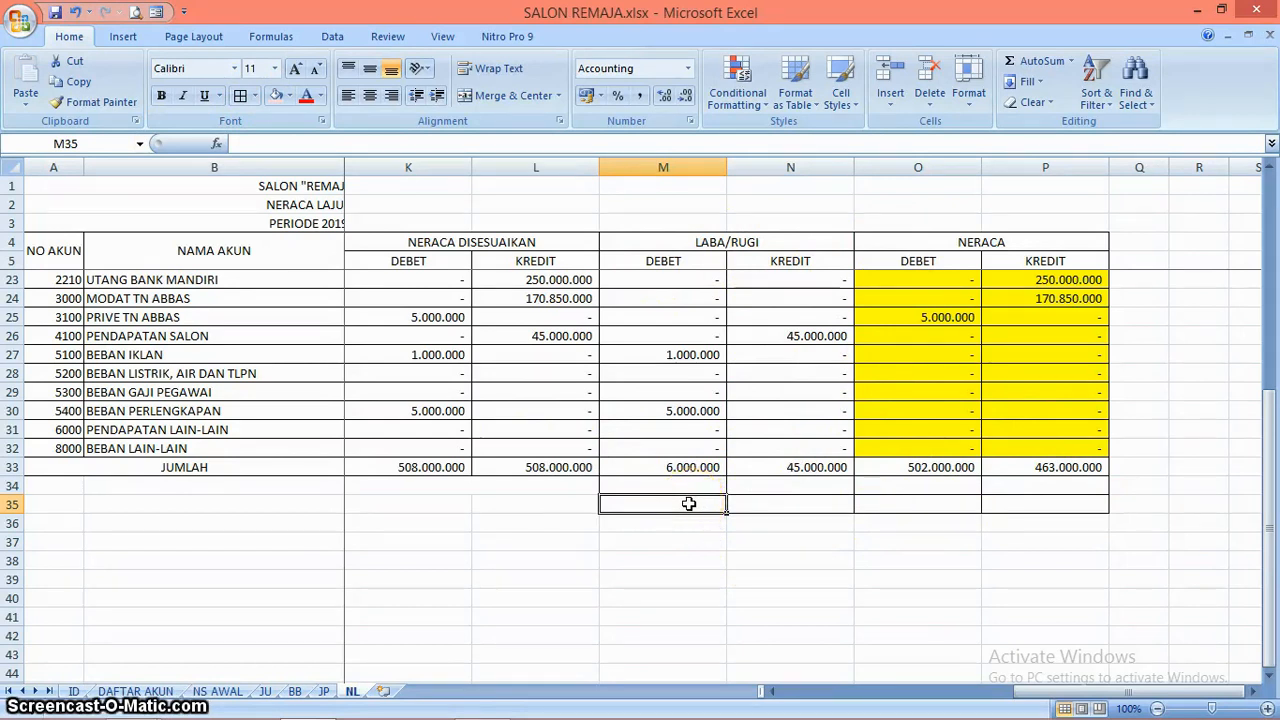
pyautogui.write('=')
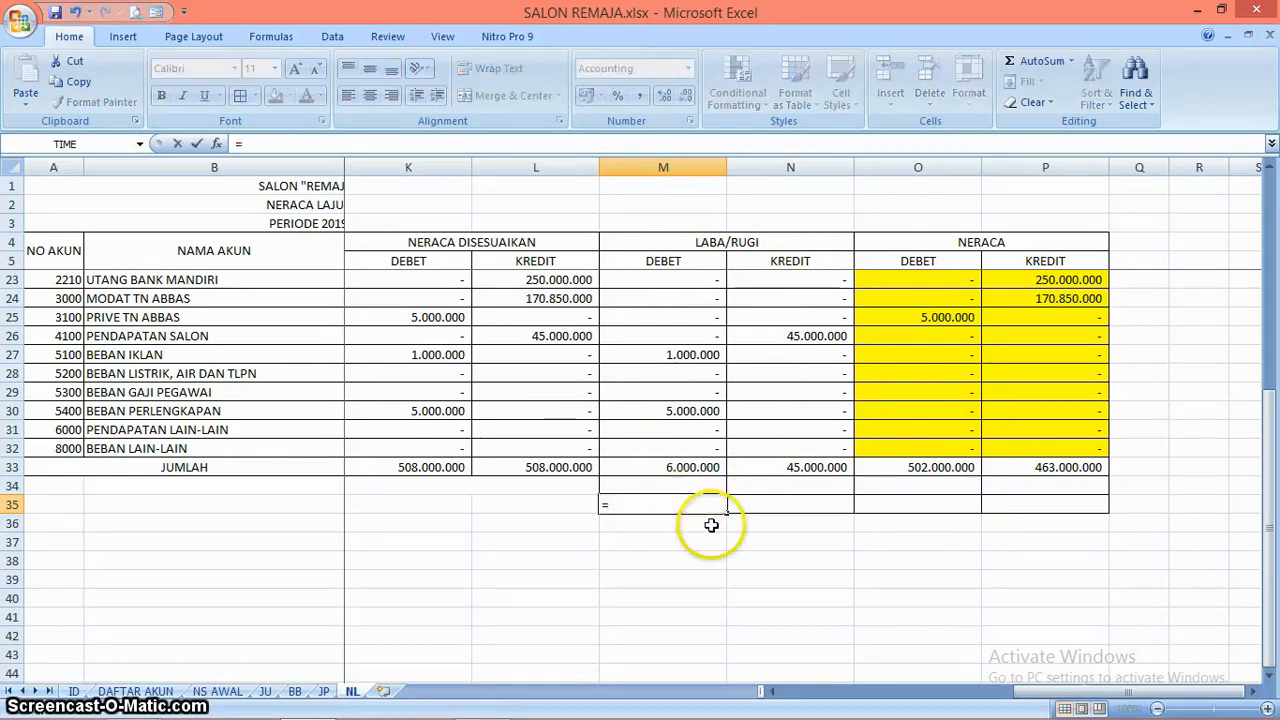
pyautogui.write('SUM(')
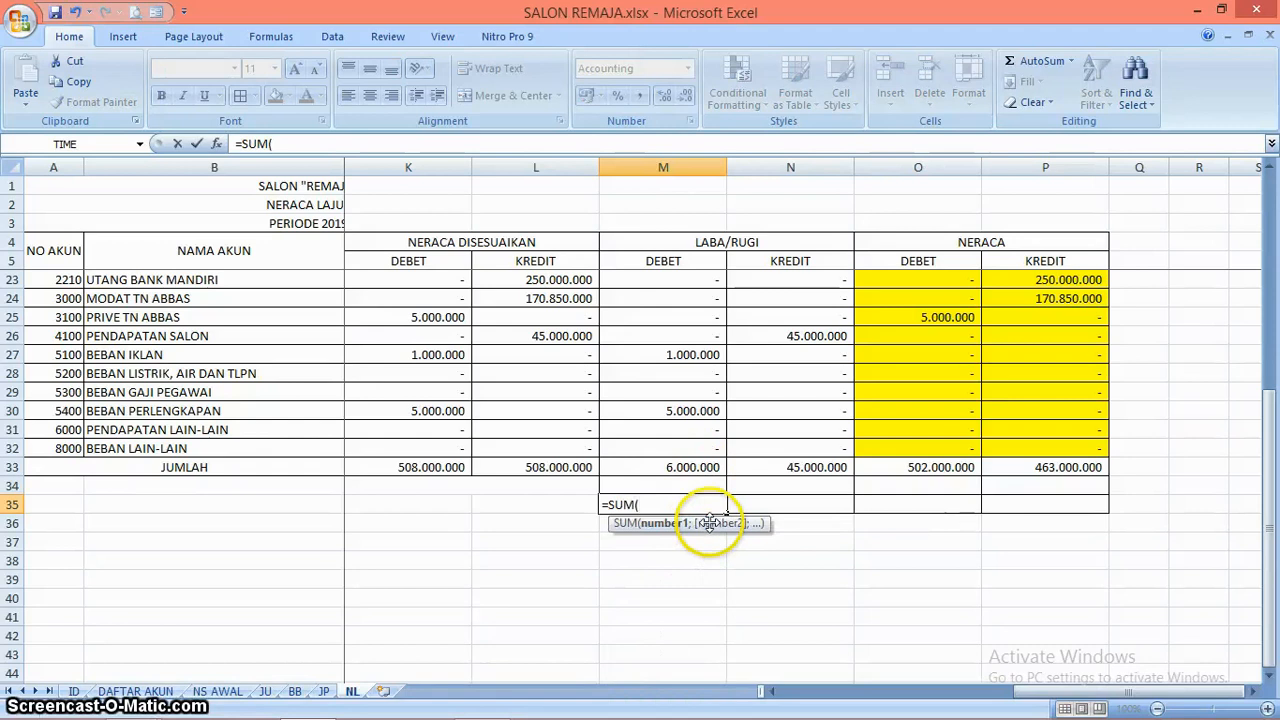
pyautogui.click(692, 469)
pyautogui.hotkey('shift', 'Down')
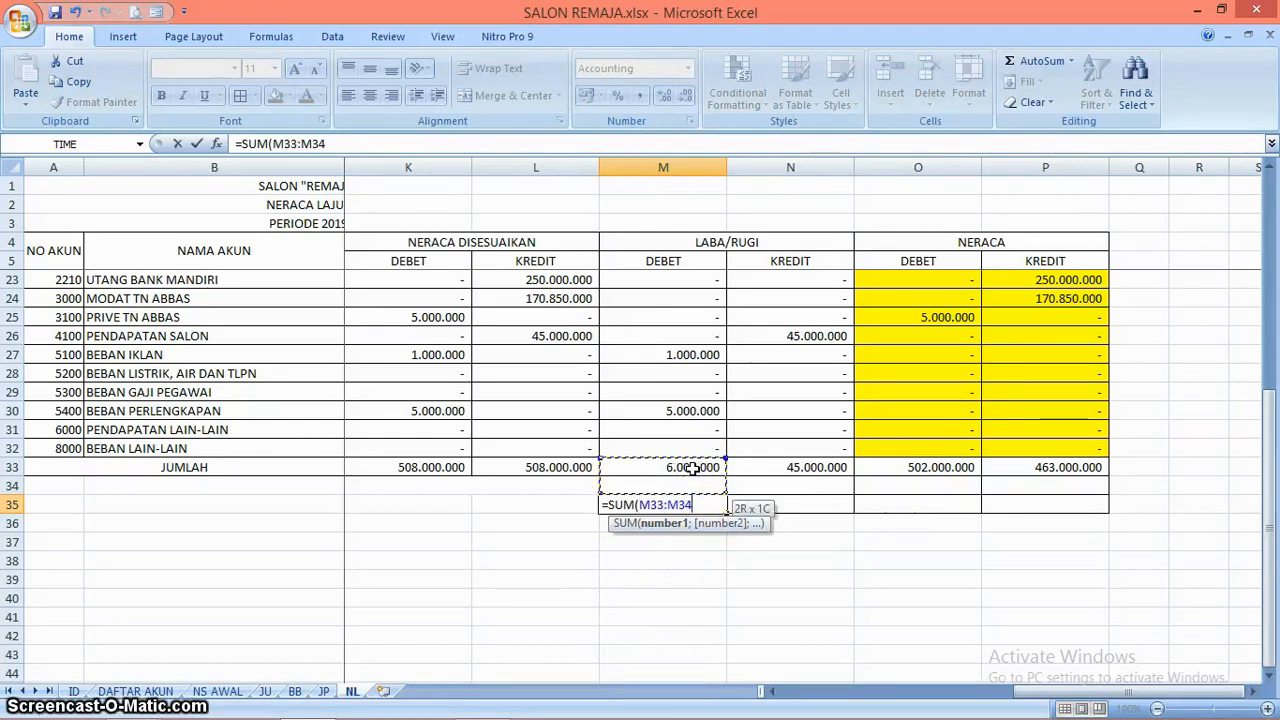
pyautogui.write(')')
pyautogui.press('Return')
# Step: Copy the sum formula from M35 into N35:P35
pyautogui.press('Up')
pyautogui.hotkey('ctrl', 'c')
pyautogui.press('Right')
pyautogui.hotkey('shift', 'Right')
pyautogui.hotkey('shift', 'Right')
pyautogui.hotkey('ctrl', 'v')
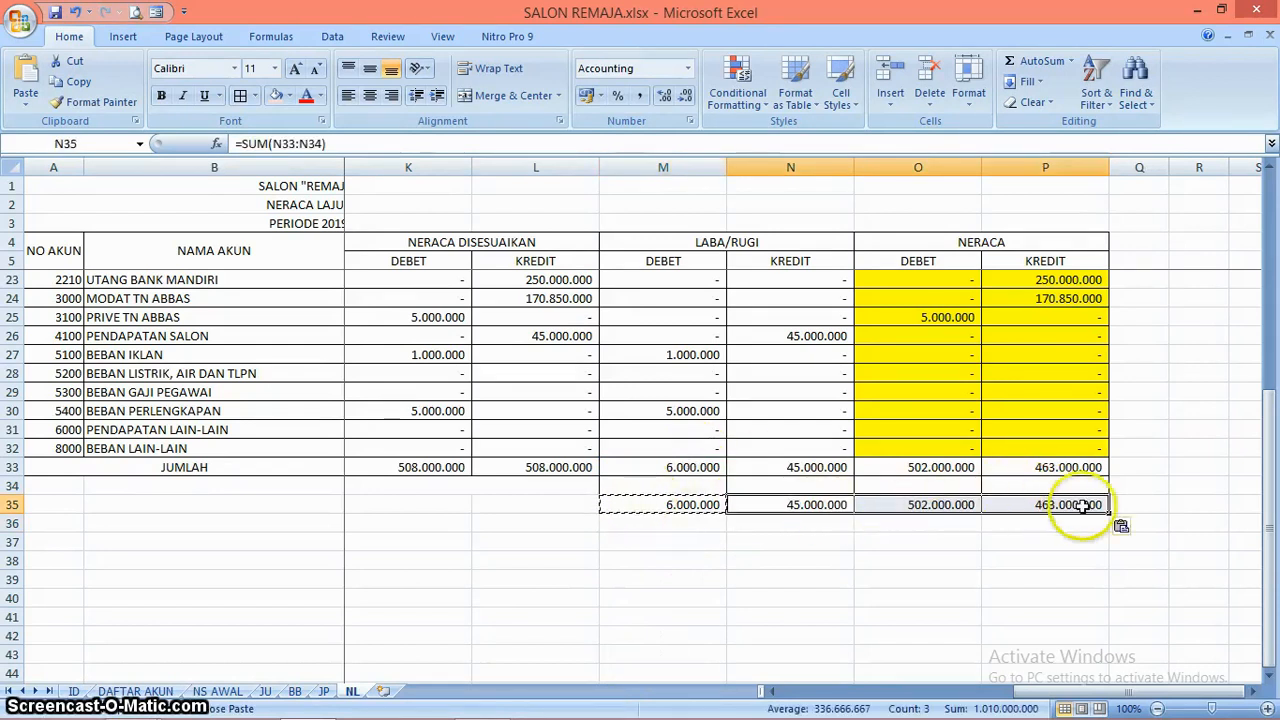
# Step: Enter the formula =IF(N33-M33>0;N33-M33;0) in the LABA/RUGI debet cell M34
pyautogui.click(713, 485)
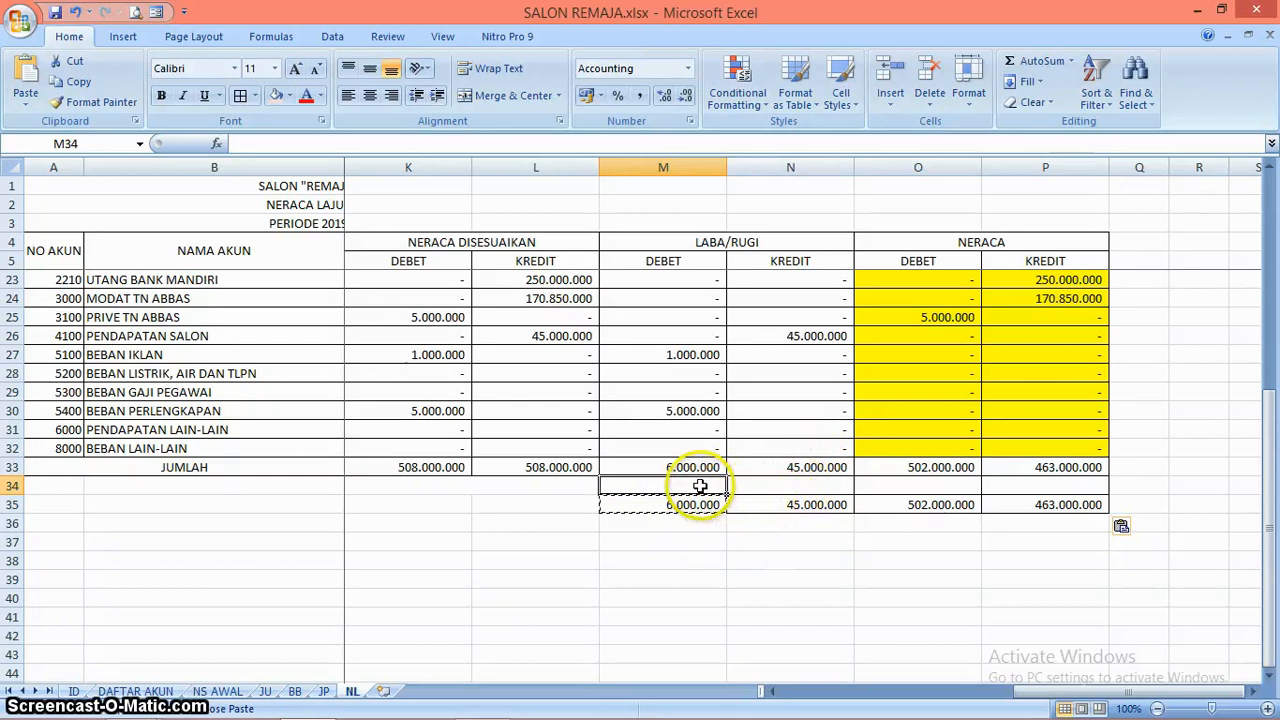
pyautogui.write('=')
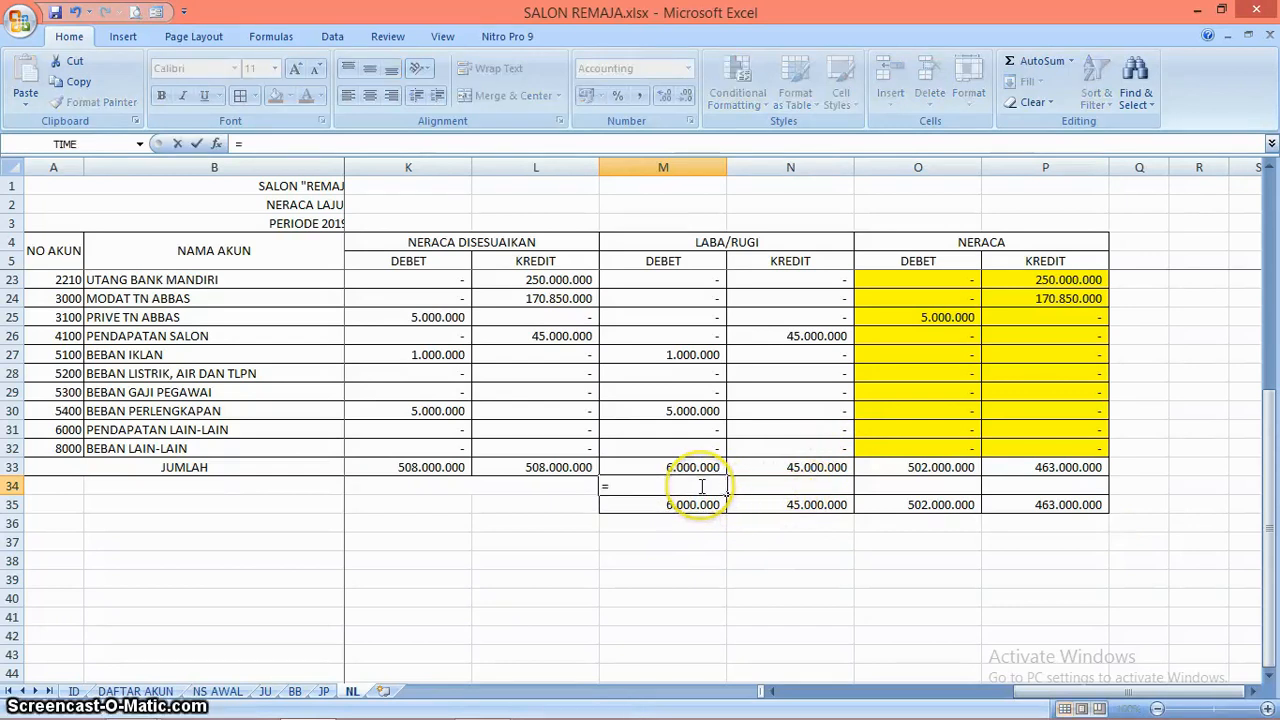
pyautogui.write('IF')
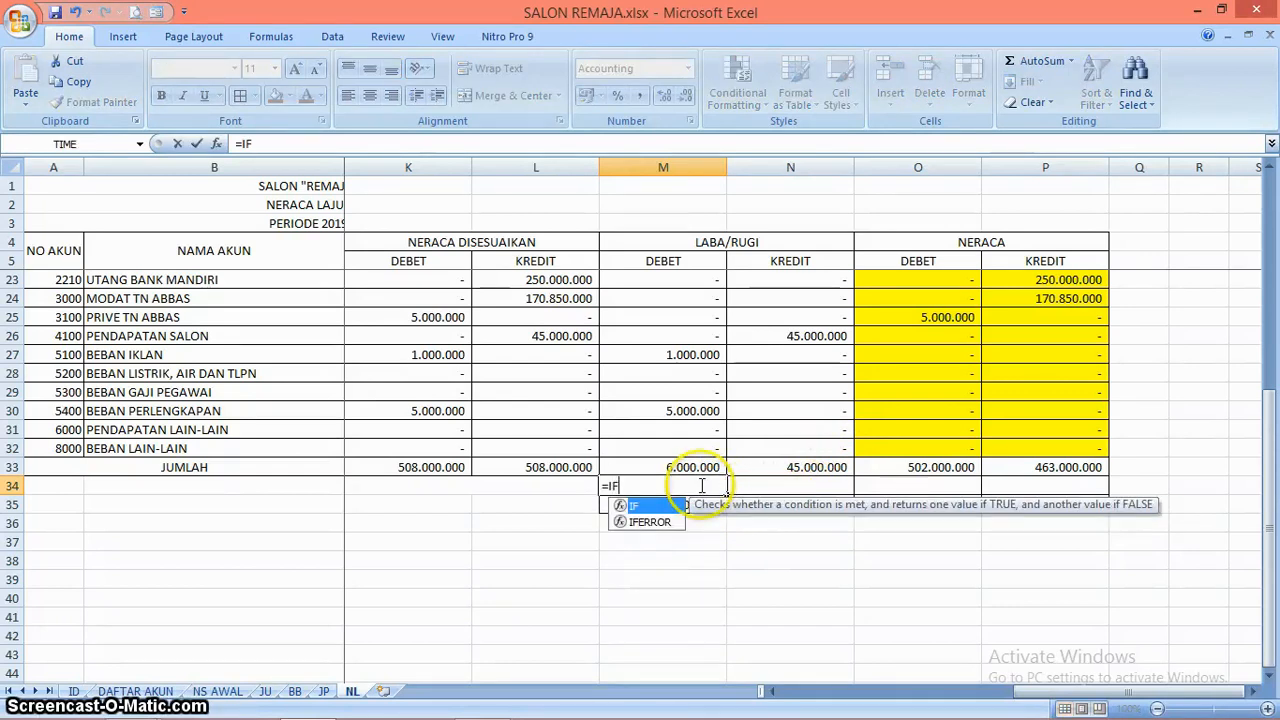
pyautogui.write('(')
pyautogui.click(769, 466)
pyautogui.write('-')
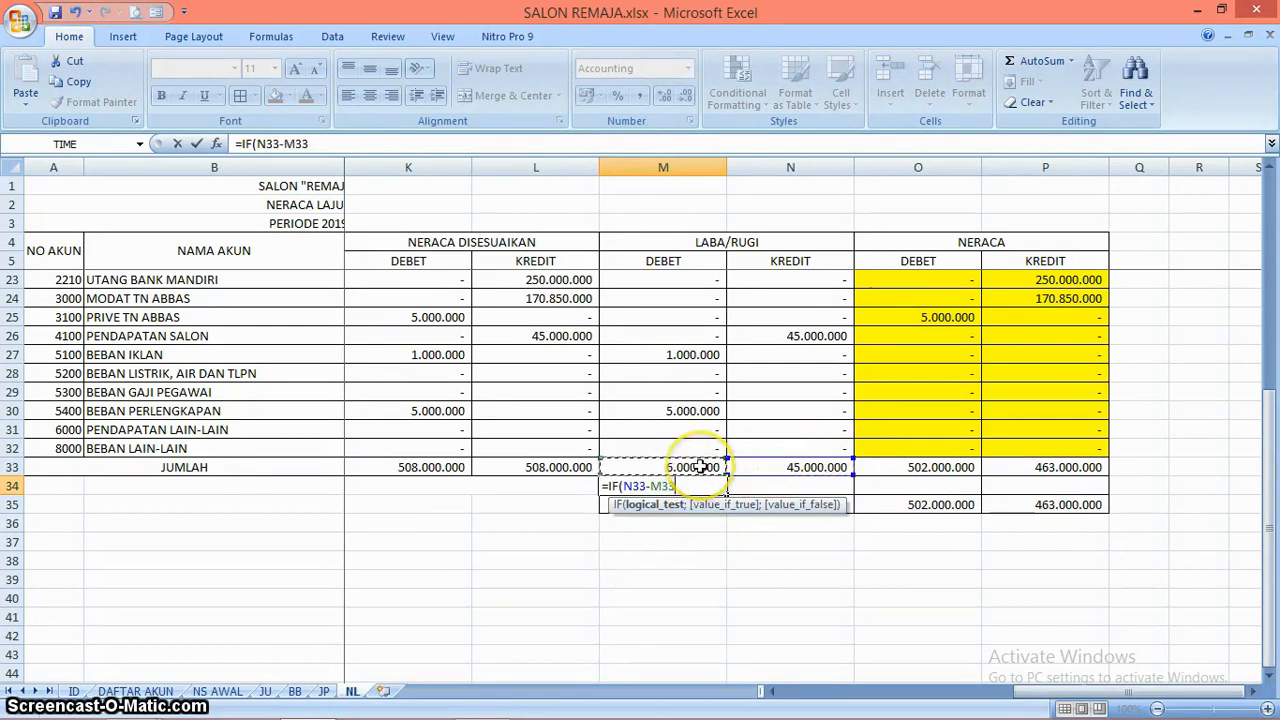
pyautogui.write('>0;')
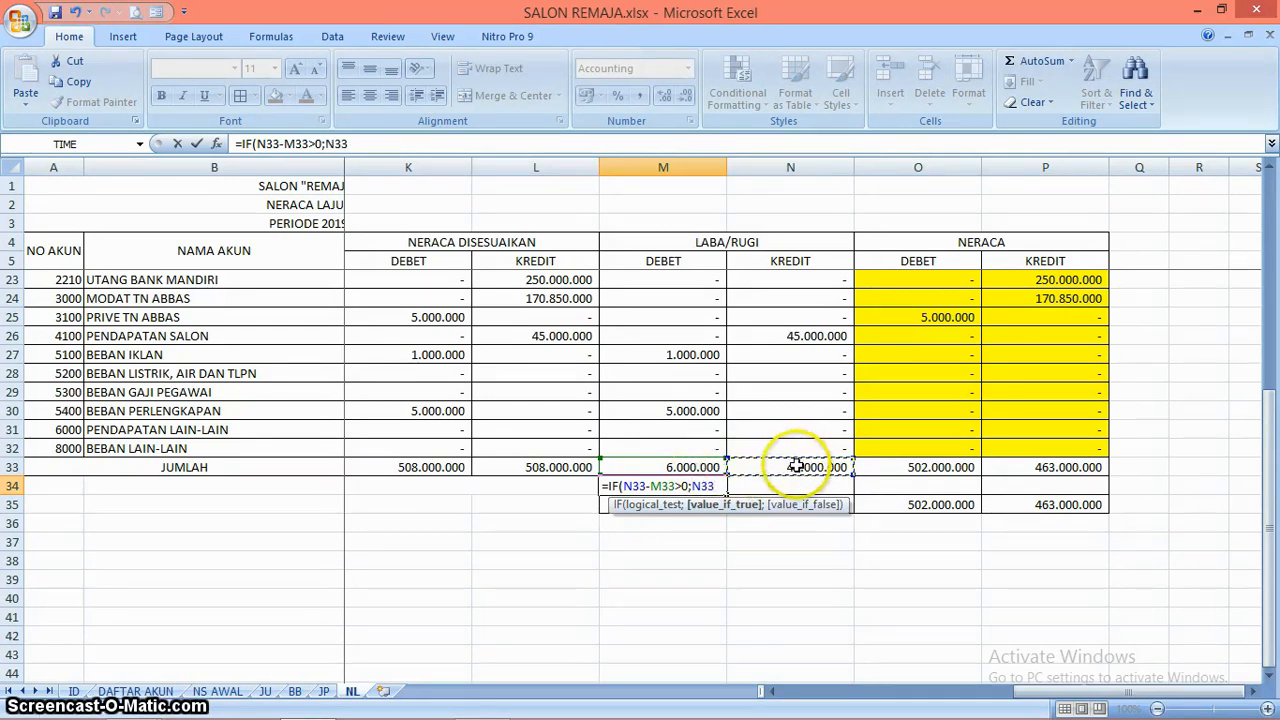
pyautogui.write('-')
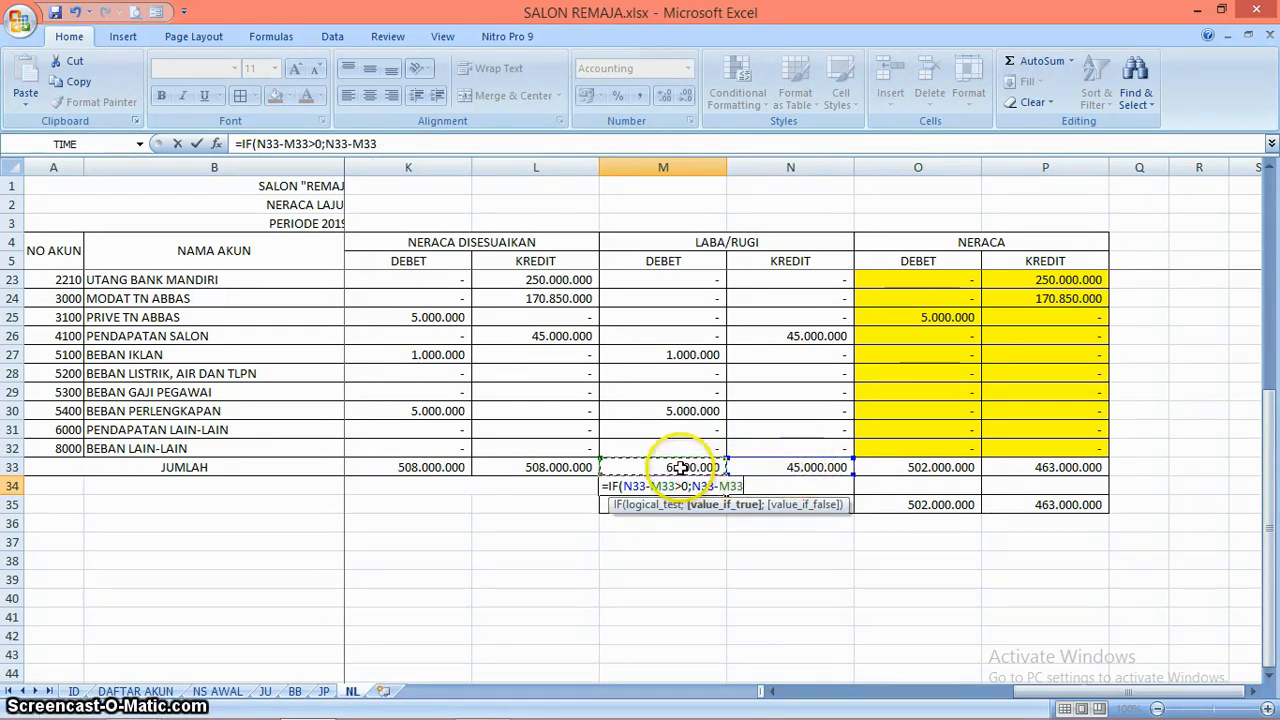
pyautogui.write(';')
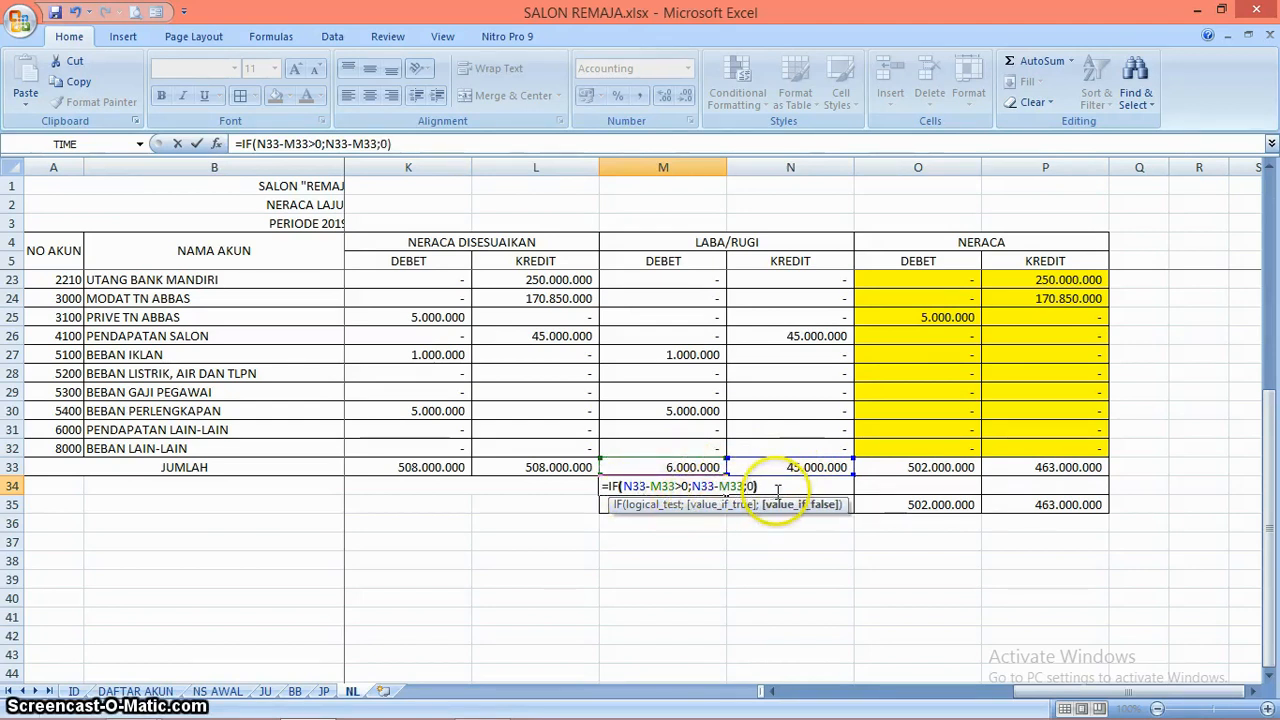
pyautogui.write('0)')
pyautogui.press('Return')
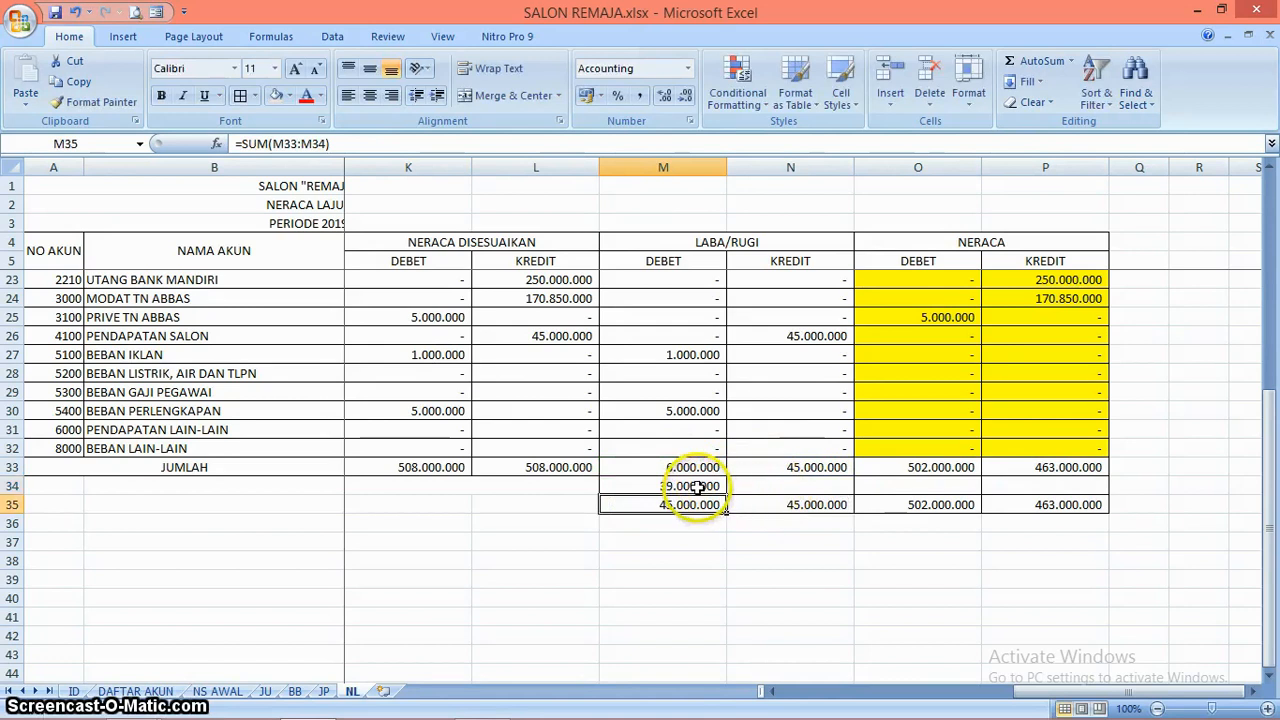
# Step: Enter the formula =IF(M33-N33>0;M33-N33;0) in the LABA/RUGI kredit cell N34 and check the totals in M35 and N35
pyautogui.click(769, 487)
pyautogui.write('=')
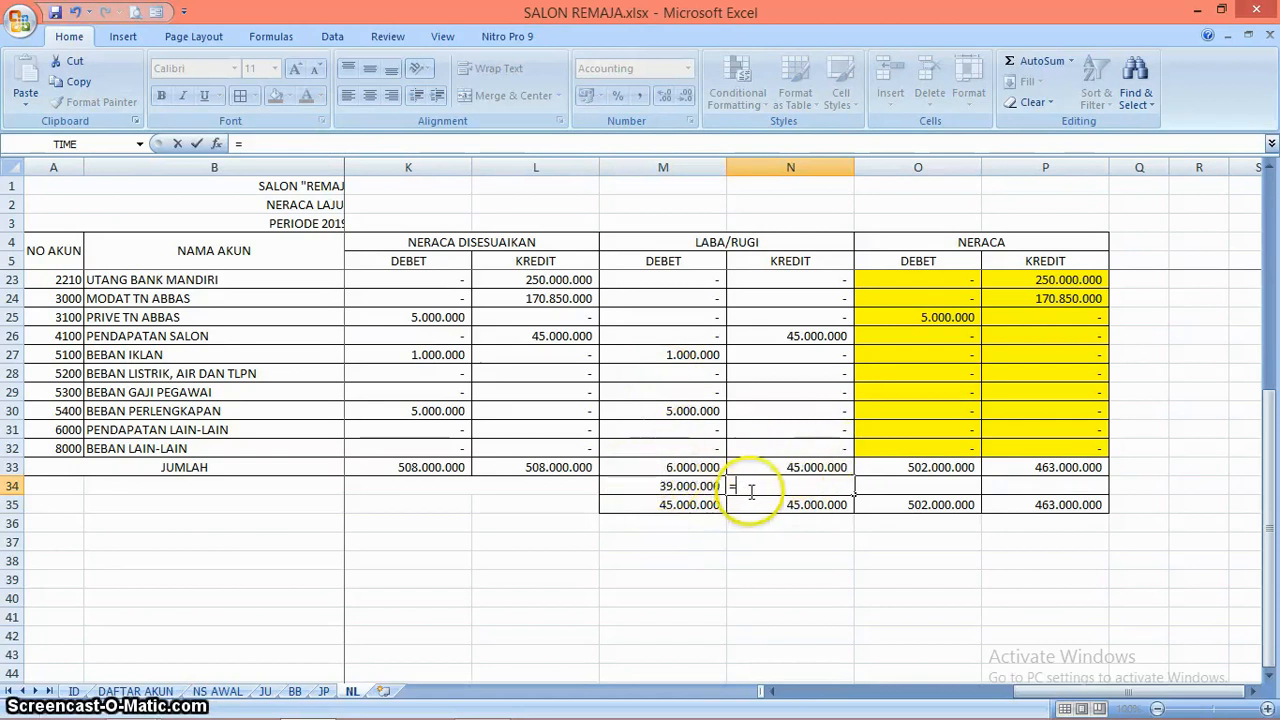
pyautogui.write('IF')
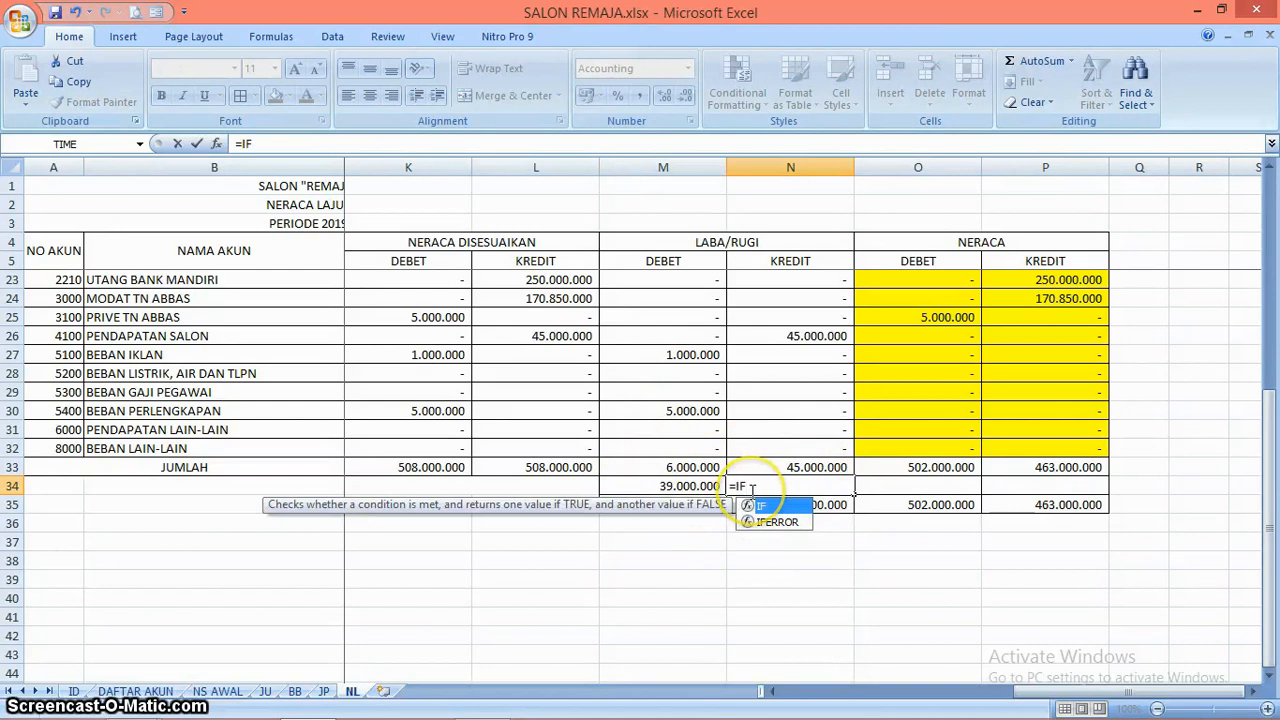
pyautogui.write('(')
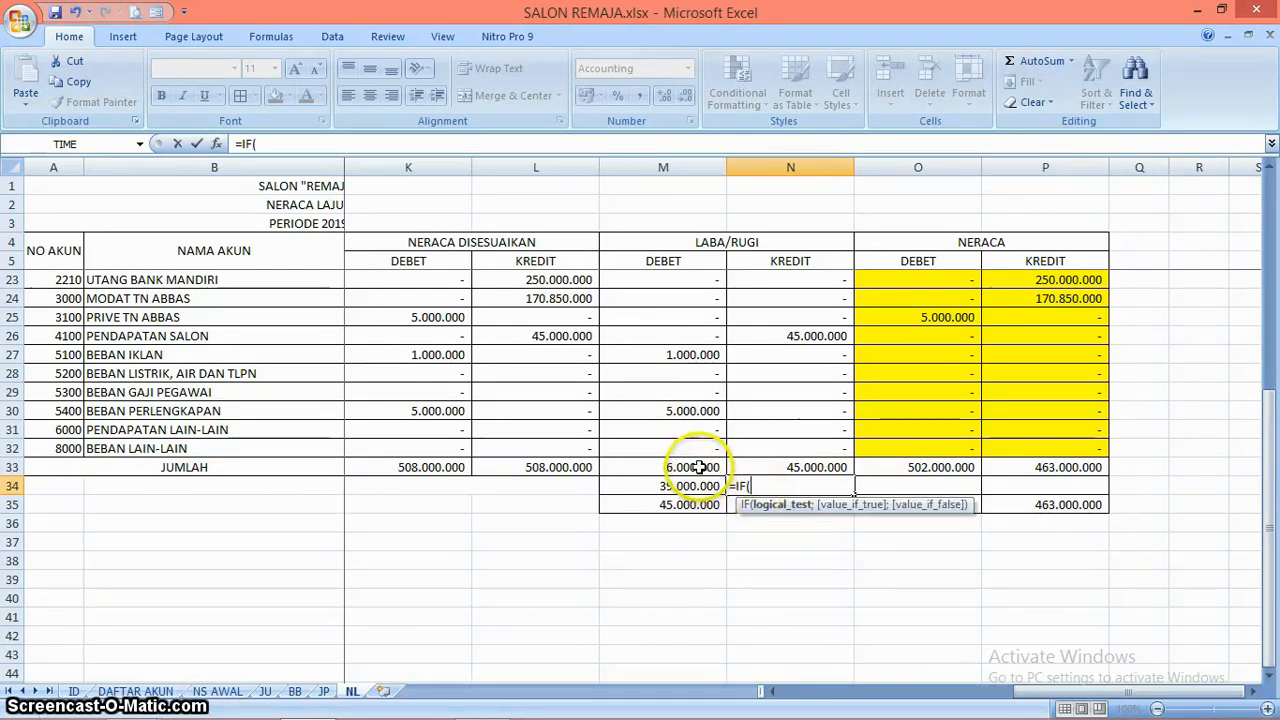
pyautogui.write('M33-')
pyautogui.click(795, 467)
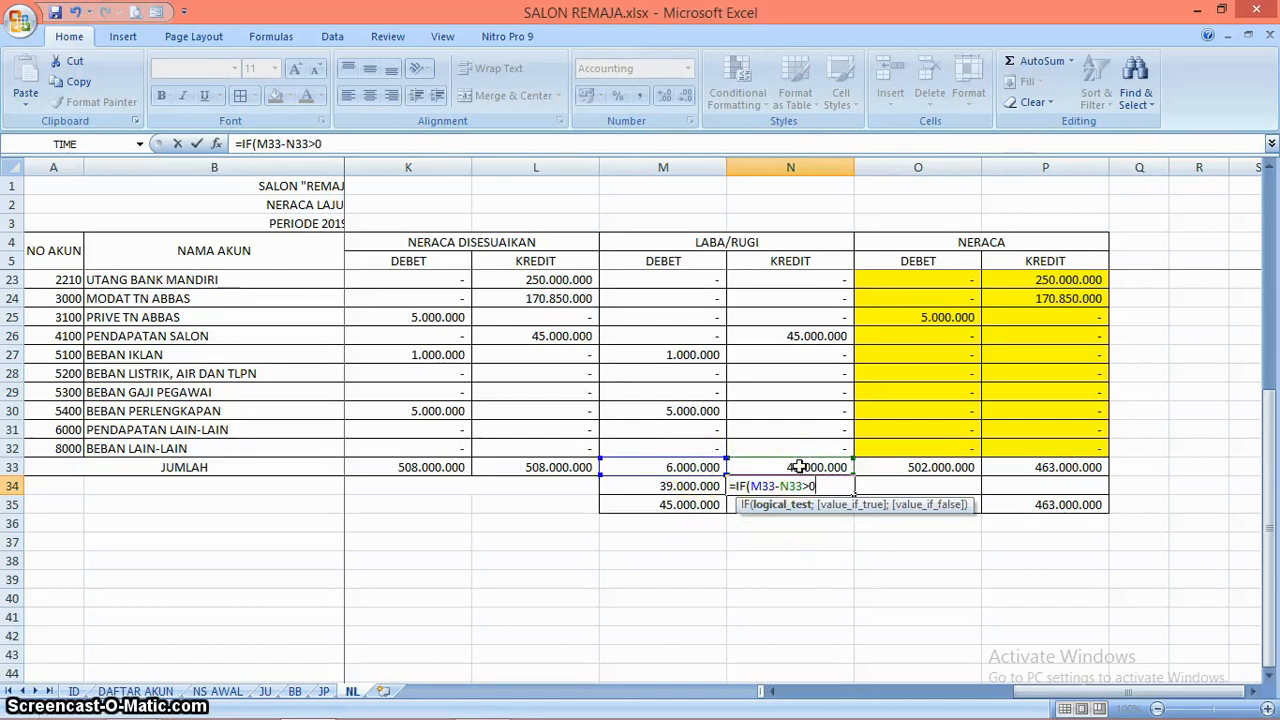
pyautogui.write(';')
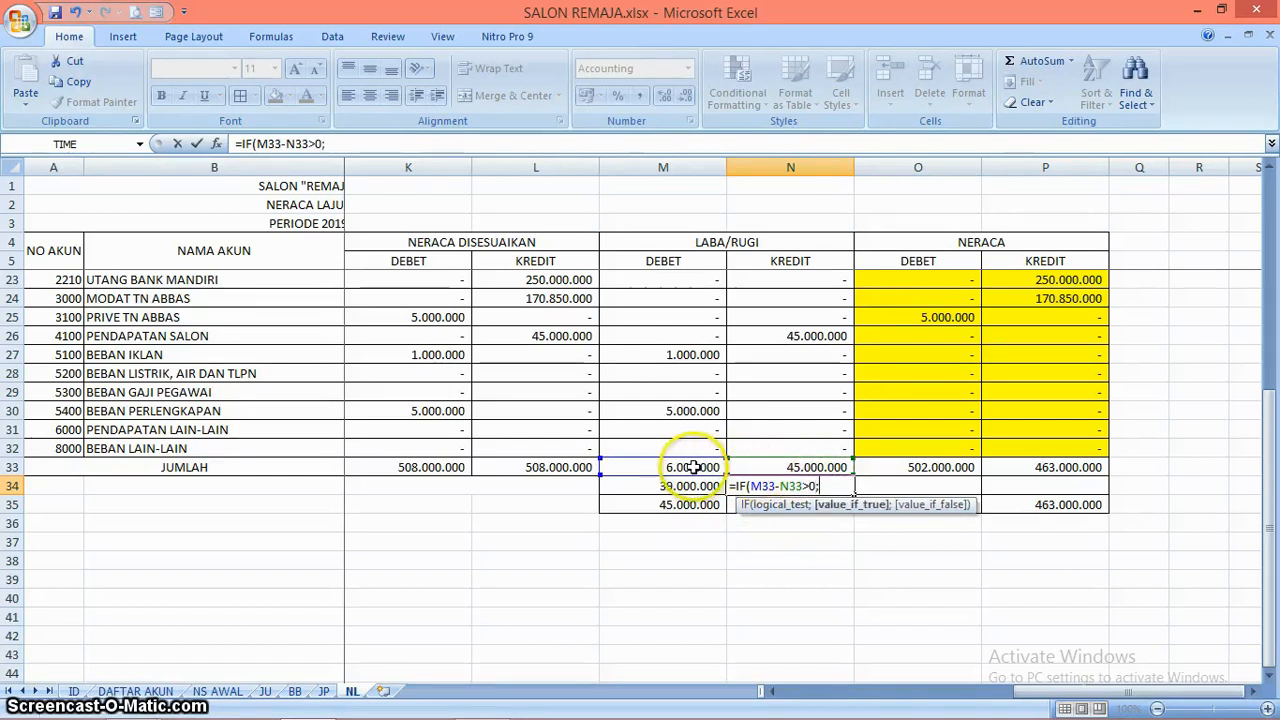
pyautogui.write('M33-')
pyautogui.click(752, 467)
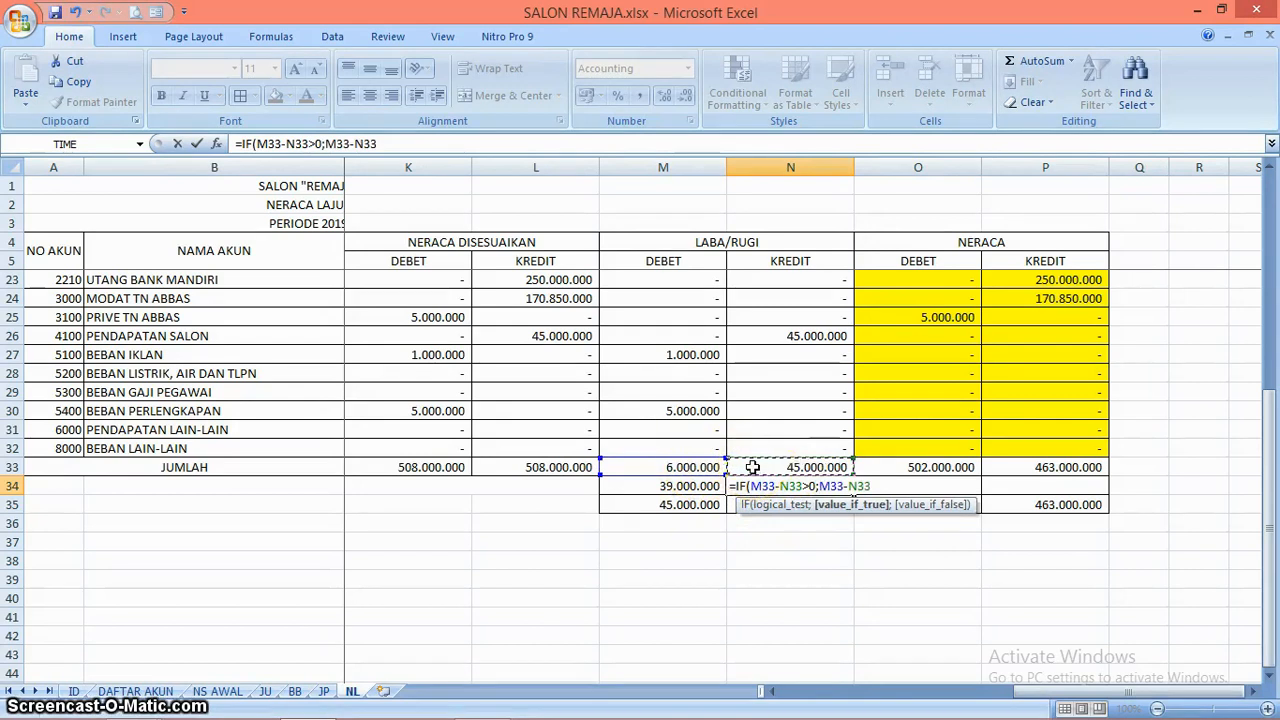
pyautogui.write(';0')
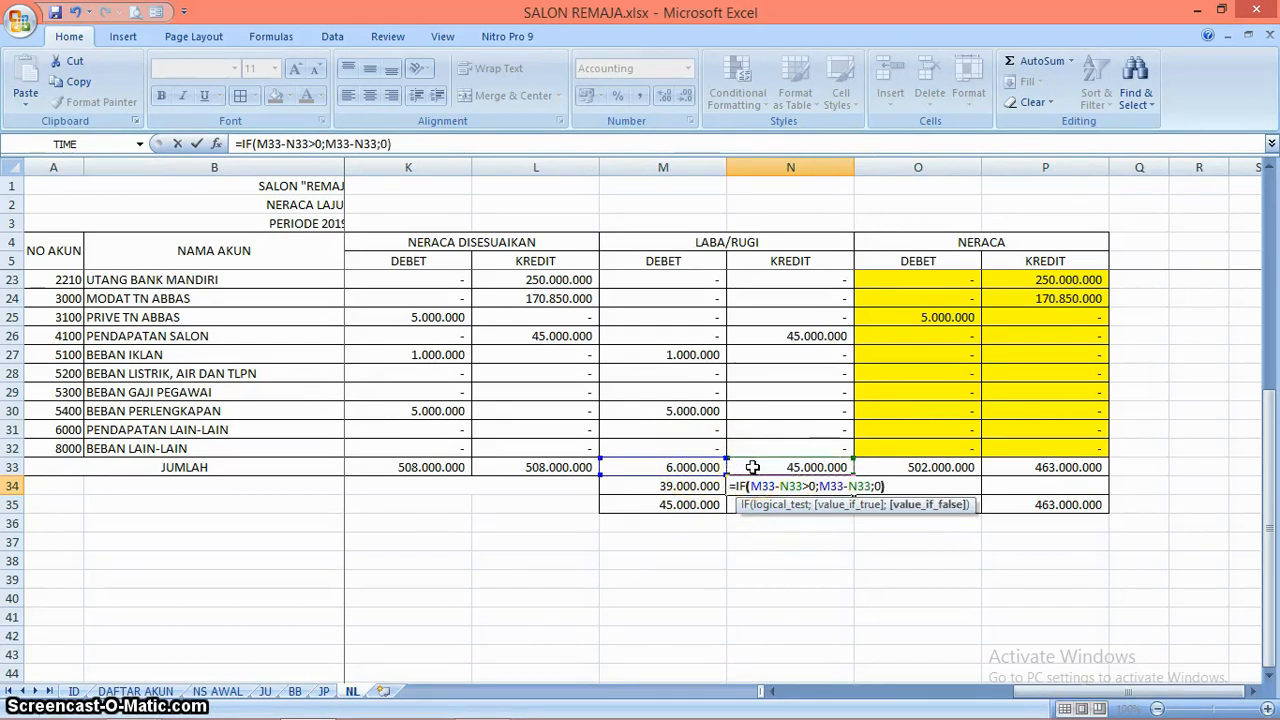
pyautogui.press('Return')
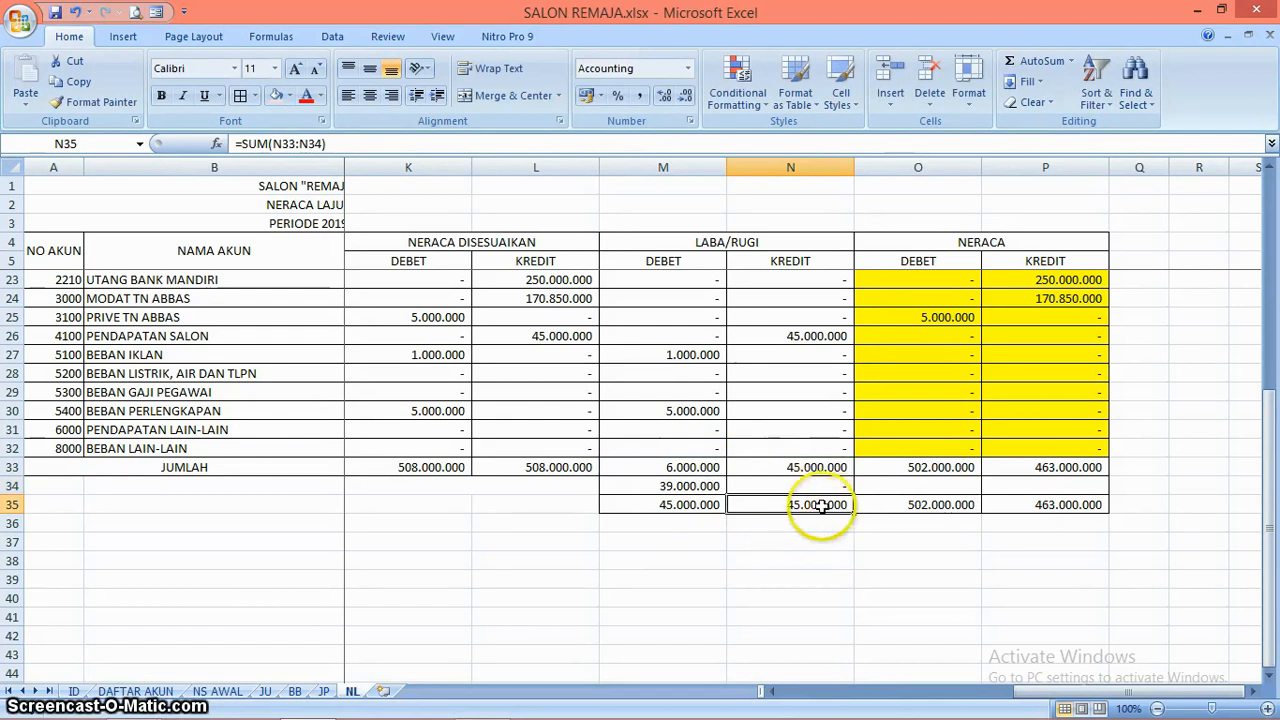
pyautogui.click(676, 505)
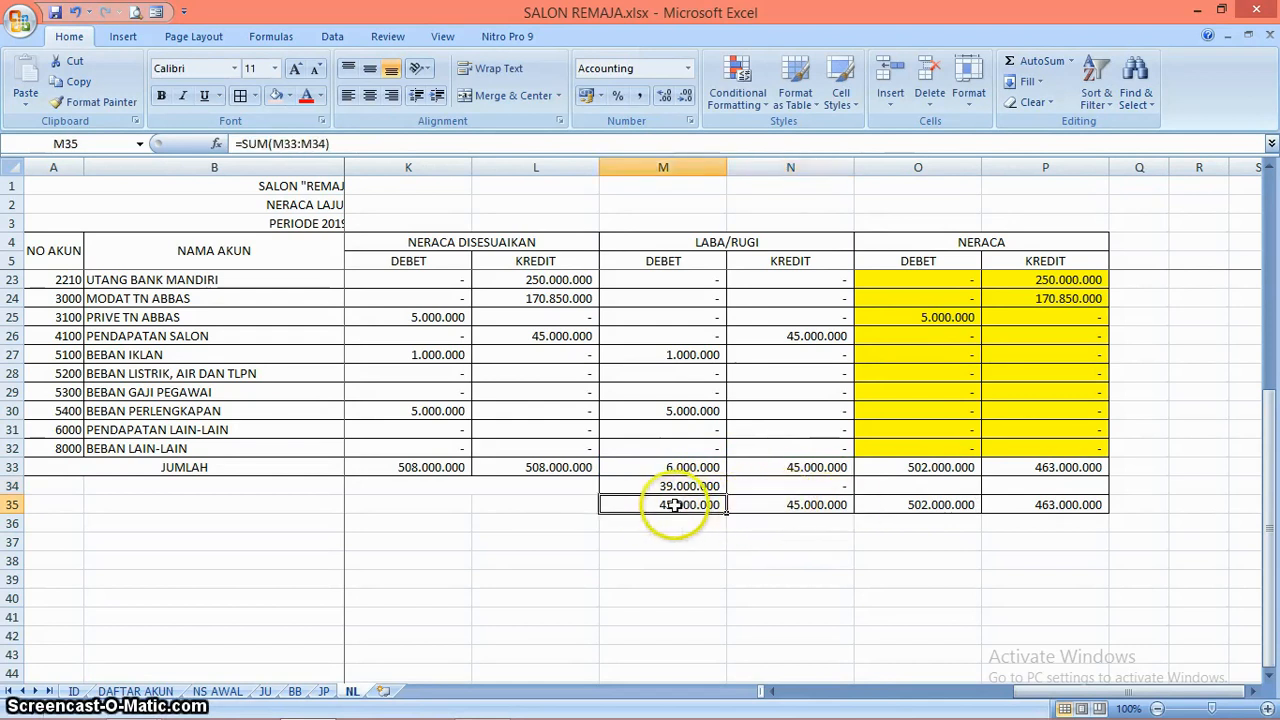
pyautogui.click(795, 505)
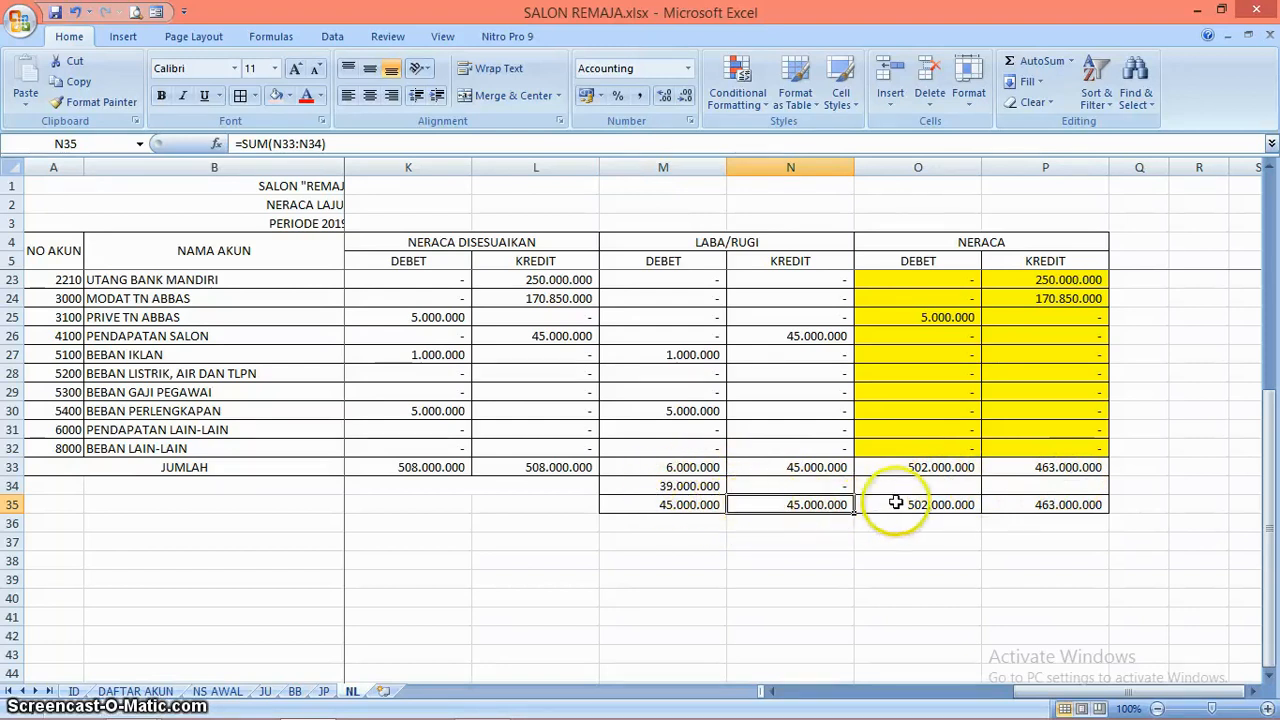
# Step: Enter an IF formula in the NERACA kredit cell P34 that returns the difference O33-P33 when O33-P33>0
pyautogui.click(1063, 487)
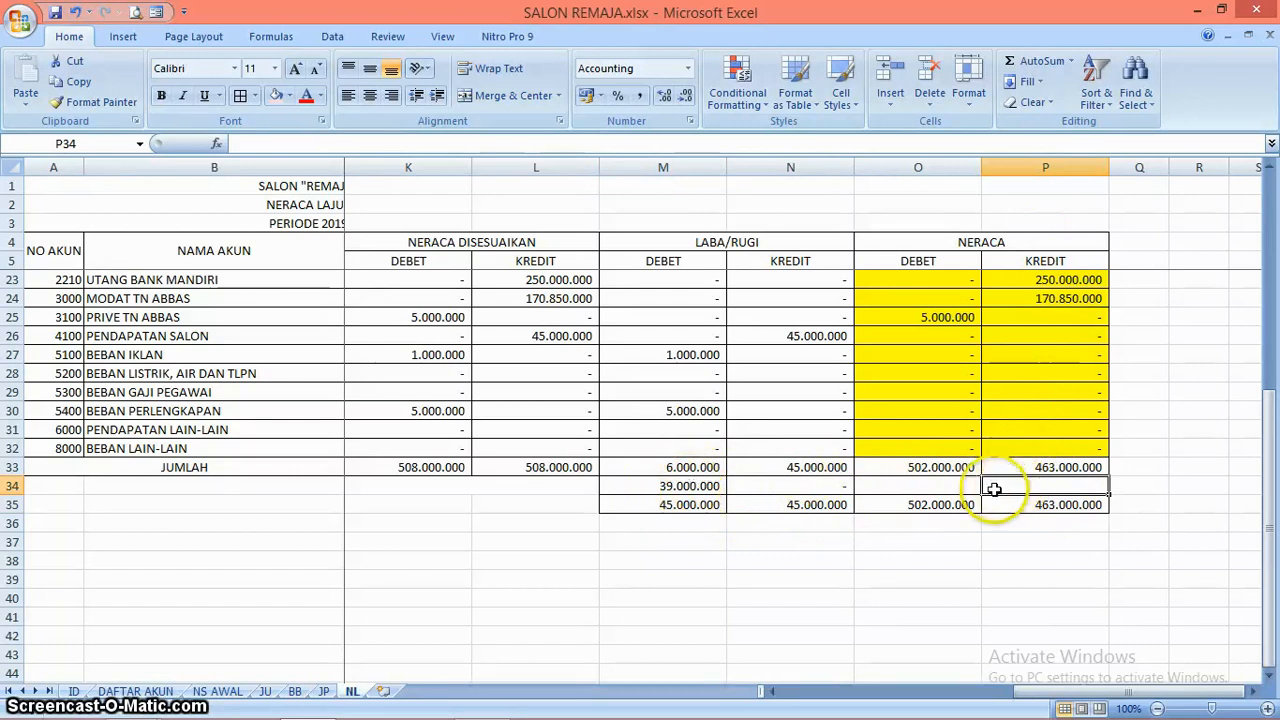
pyautogui.write('=')
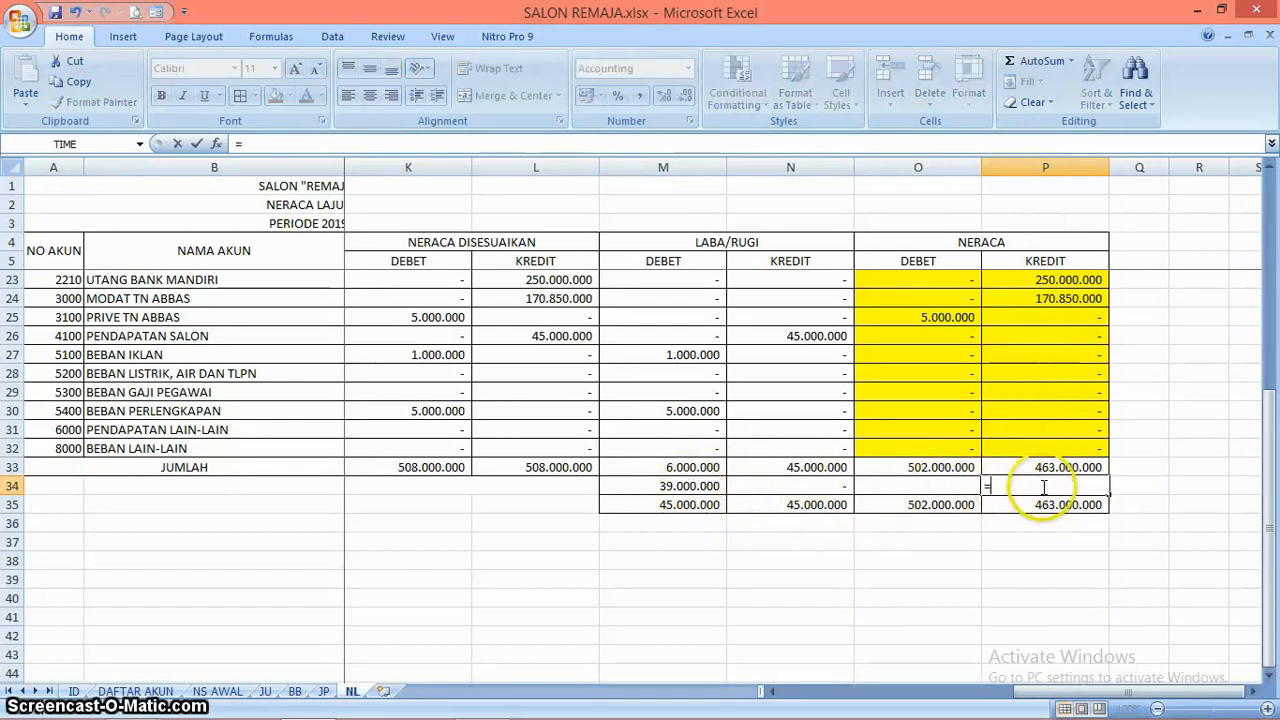
pyautogui.write('if(')
pyautogui.click(926, 466)
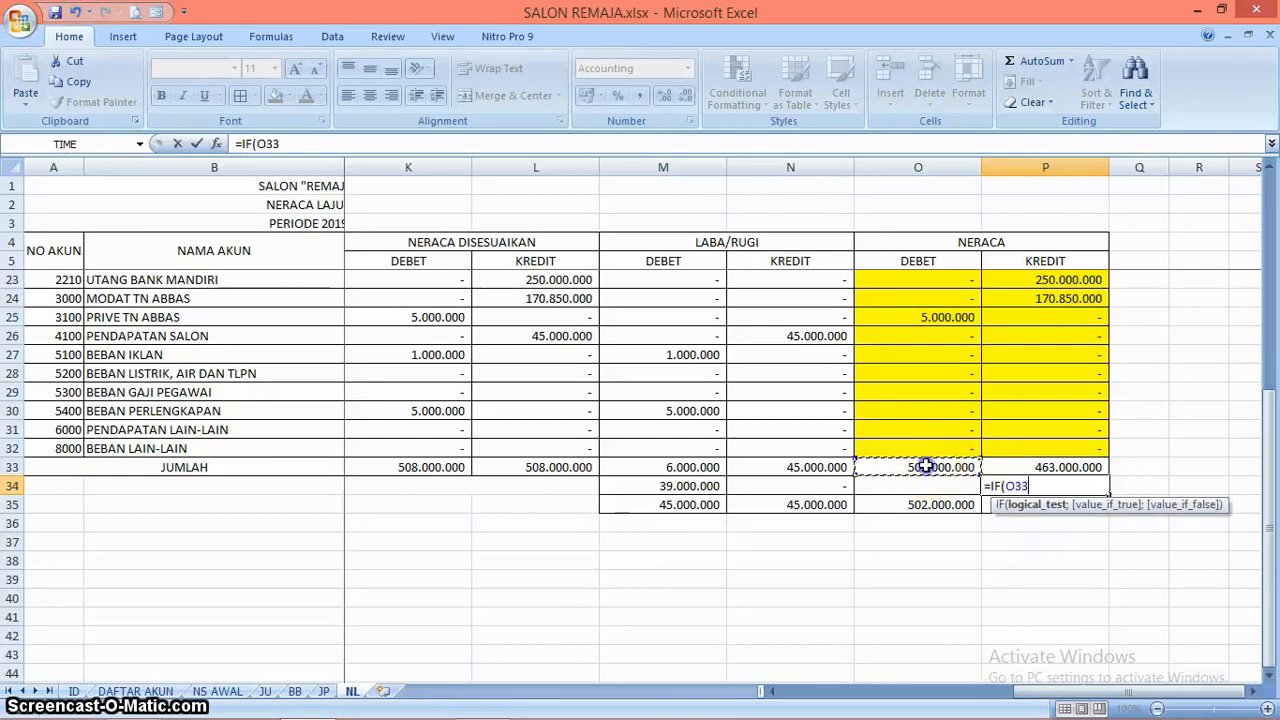
pyautogui.write('-')
pyautogui.click(1036, 466)
pyautogui.write('>0;')
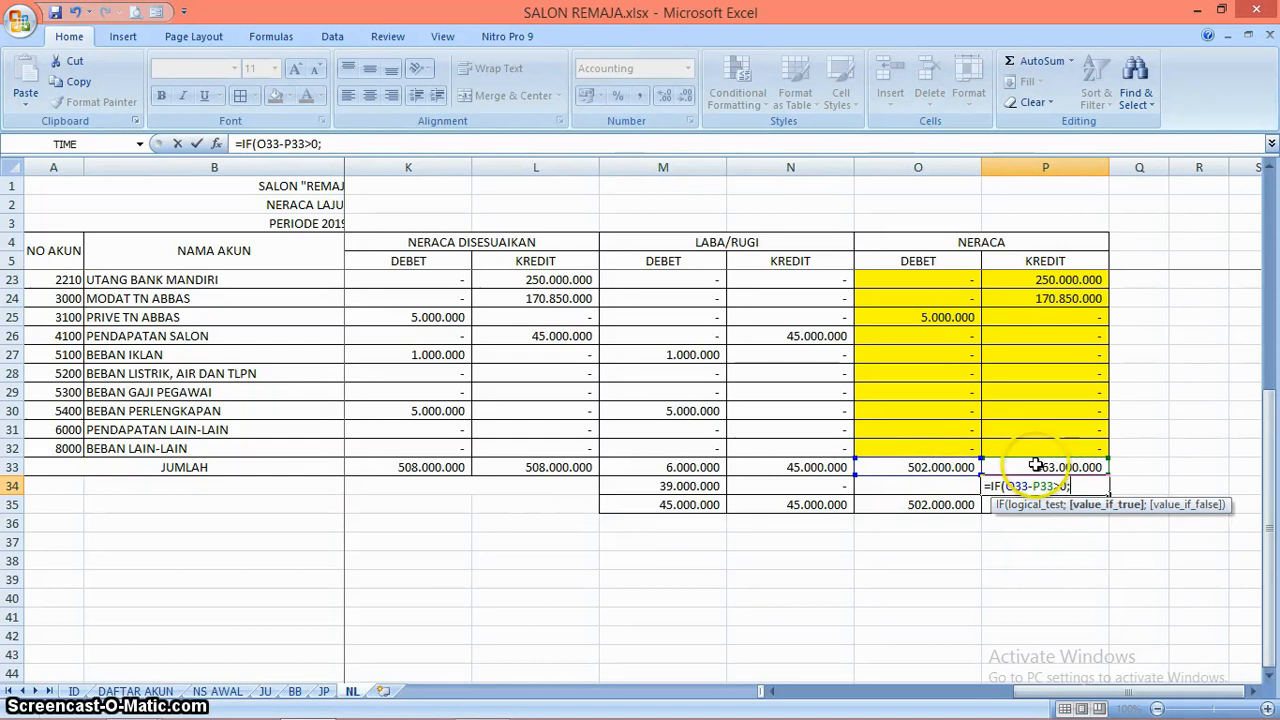
pyautogui.click(940, 464)
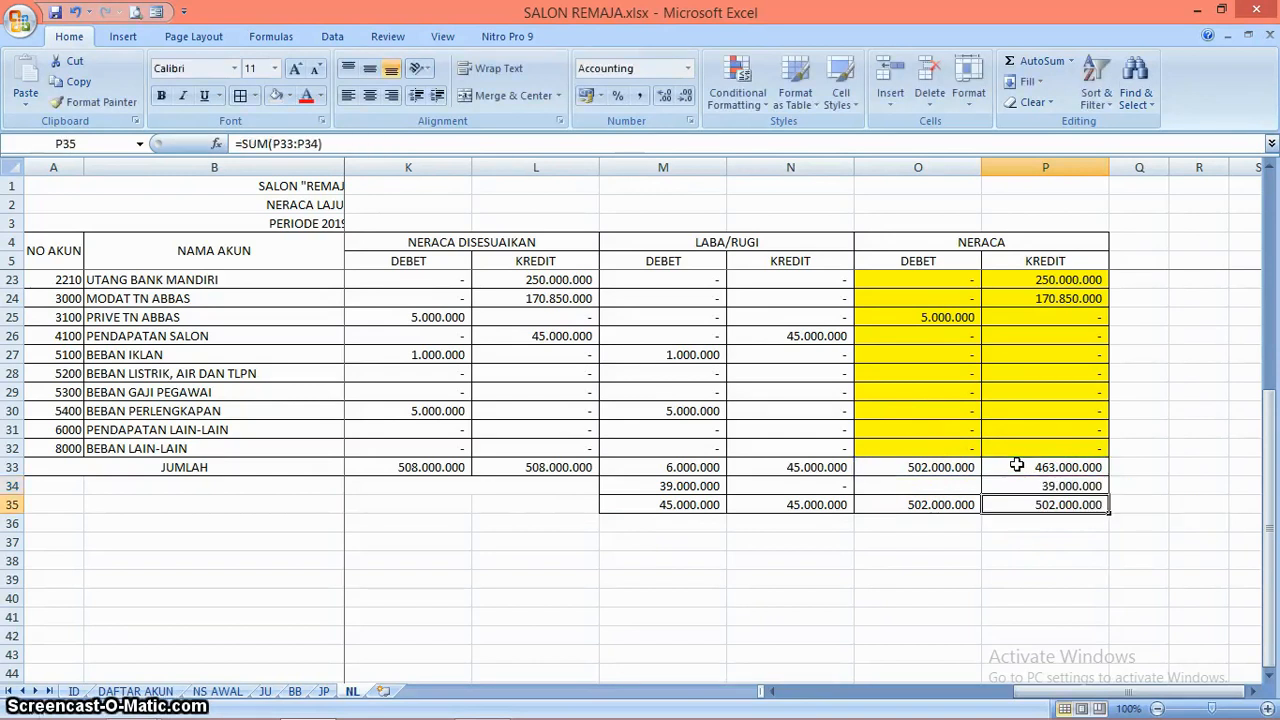
# Step: Enter the formula =IF(P33-O33>0;P33-O33;0) in the NERACA debet cell O34
pyautogui.click(957, 486)
pyautogui.write('=')
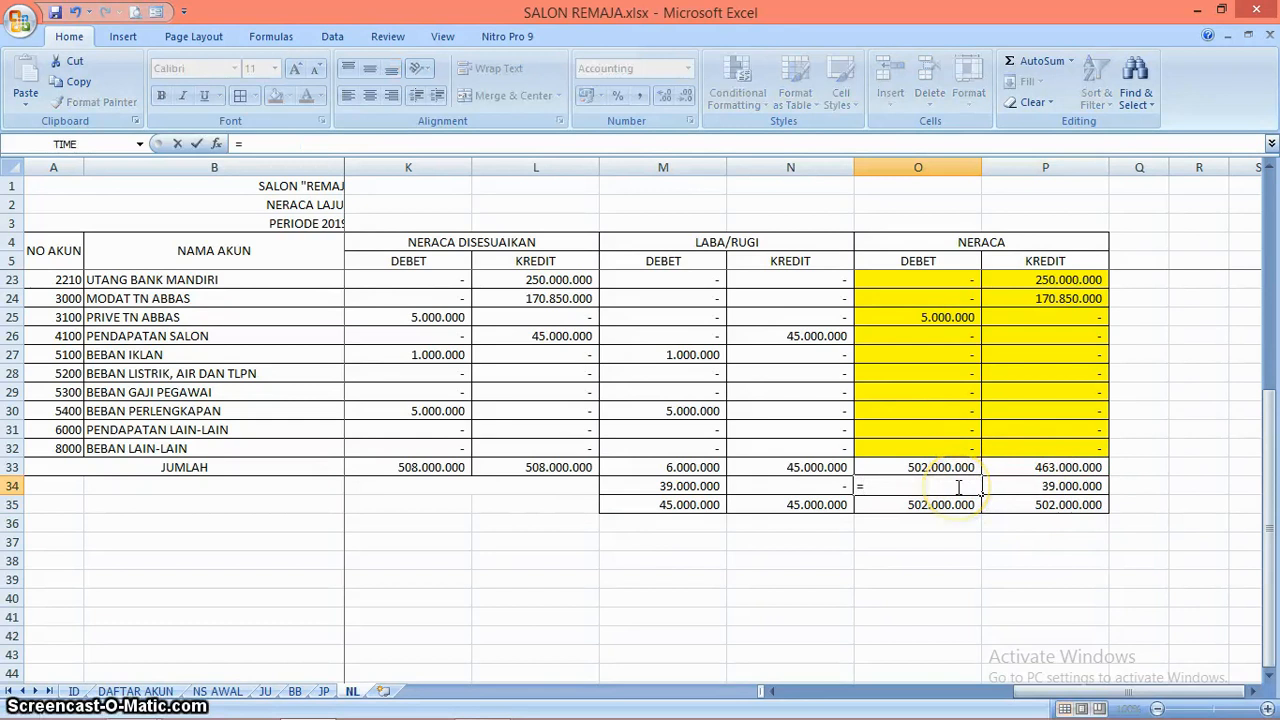
pyautogui.write('IF(')
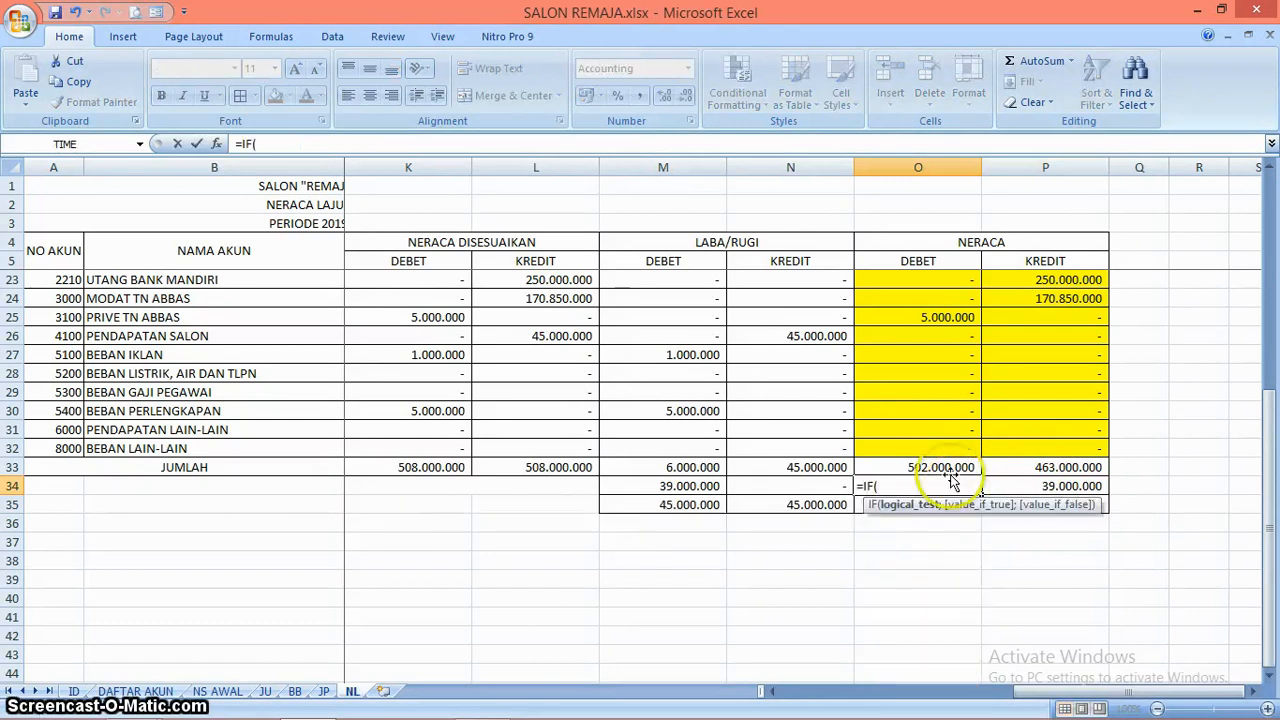
pyautogui.click(1045, 467)
pyautogui.write('-')
pyautogui.click(945, 467)
pyautogui.write('>0;')
pyautogui.click(1012, 468)
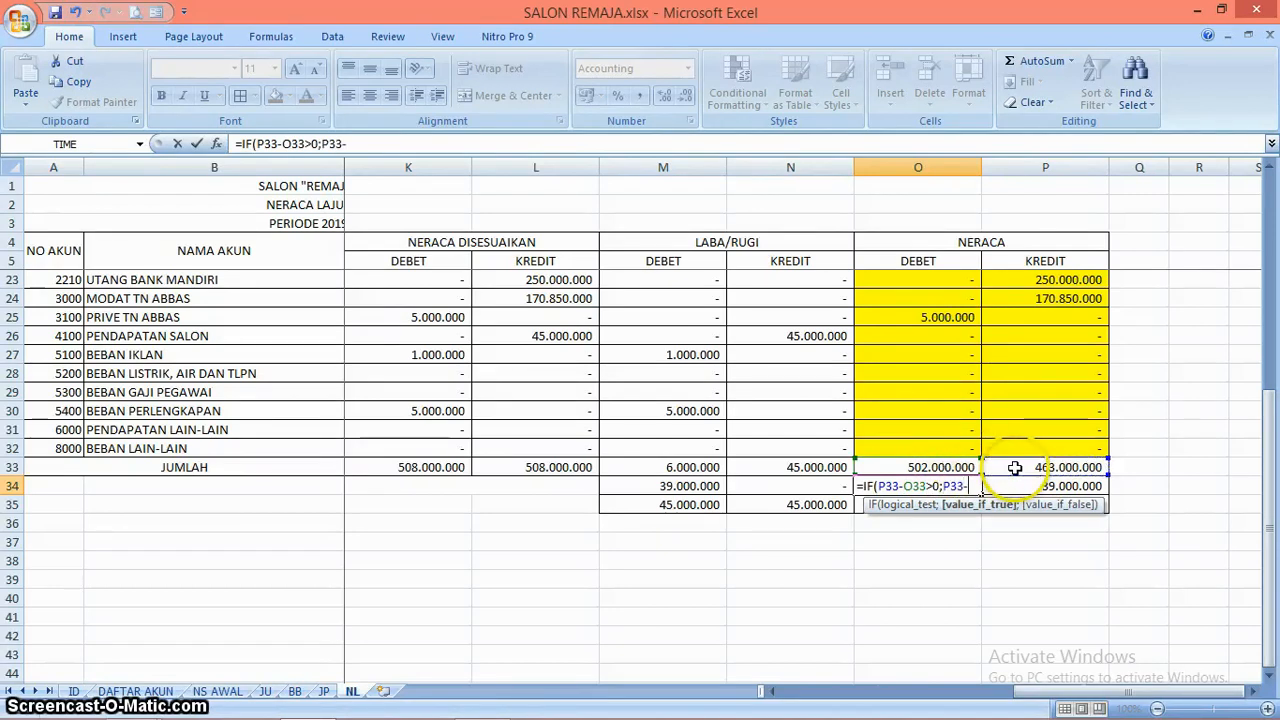
pyautogui.write('-')
pyautogui.click(937, 467)
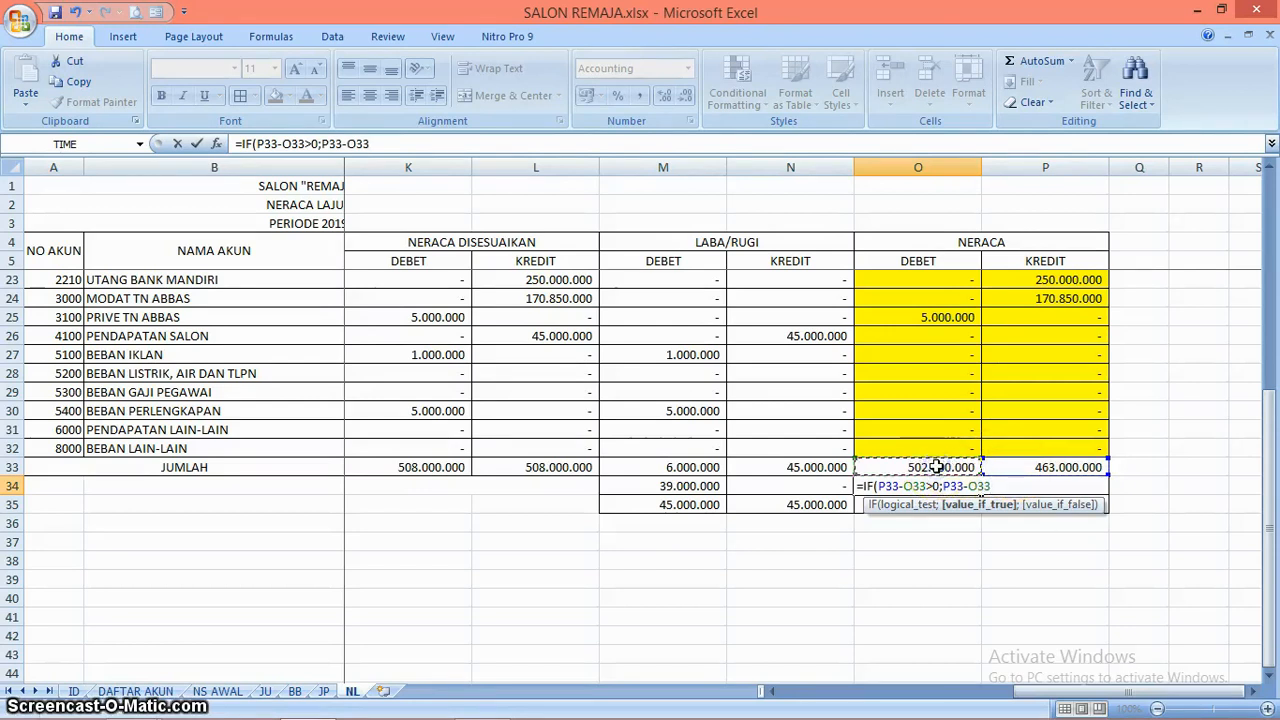
pyautogui.write(';0')
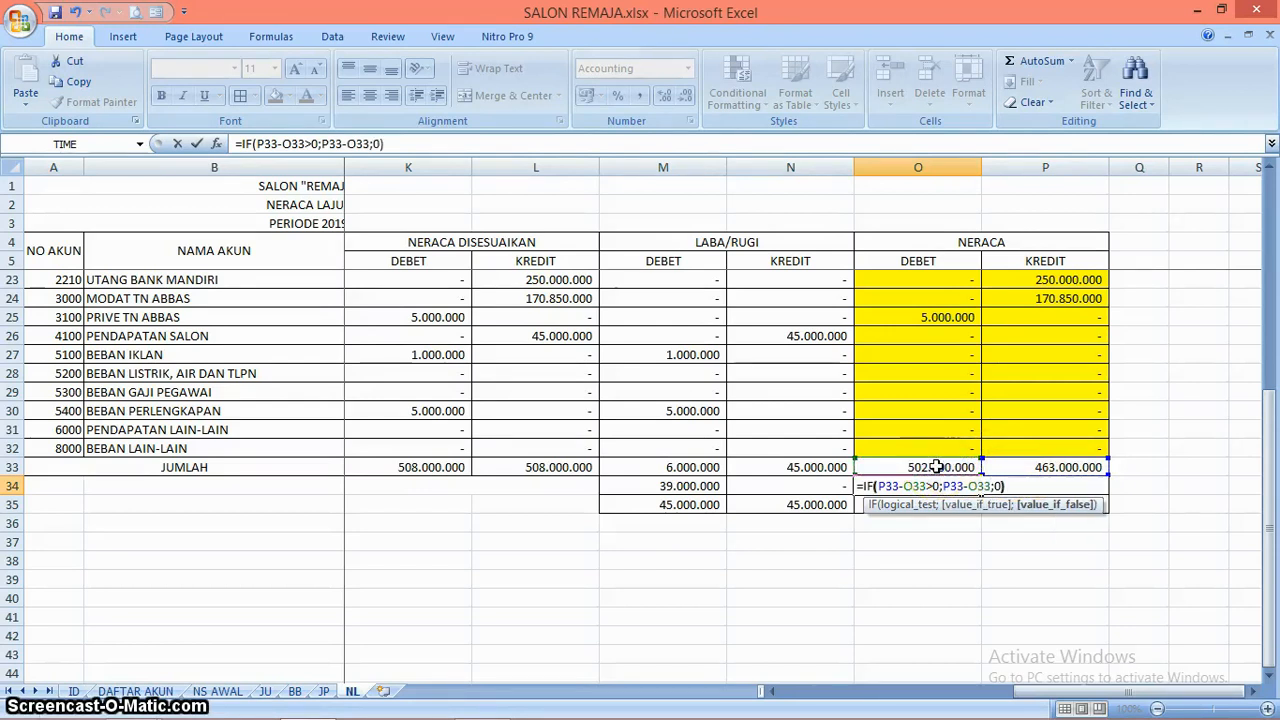
pyautogui.press('Return')
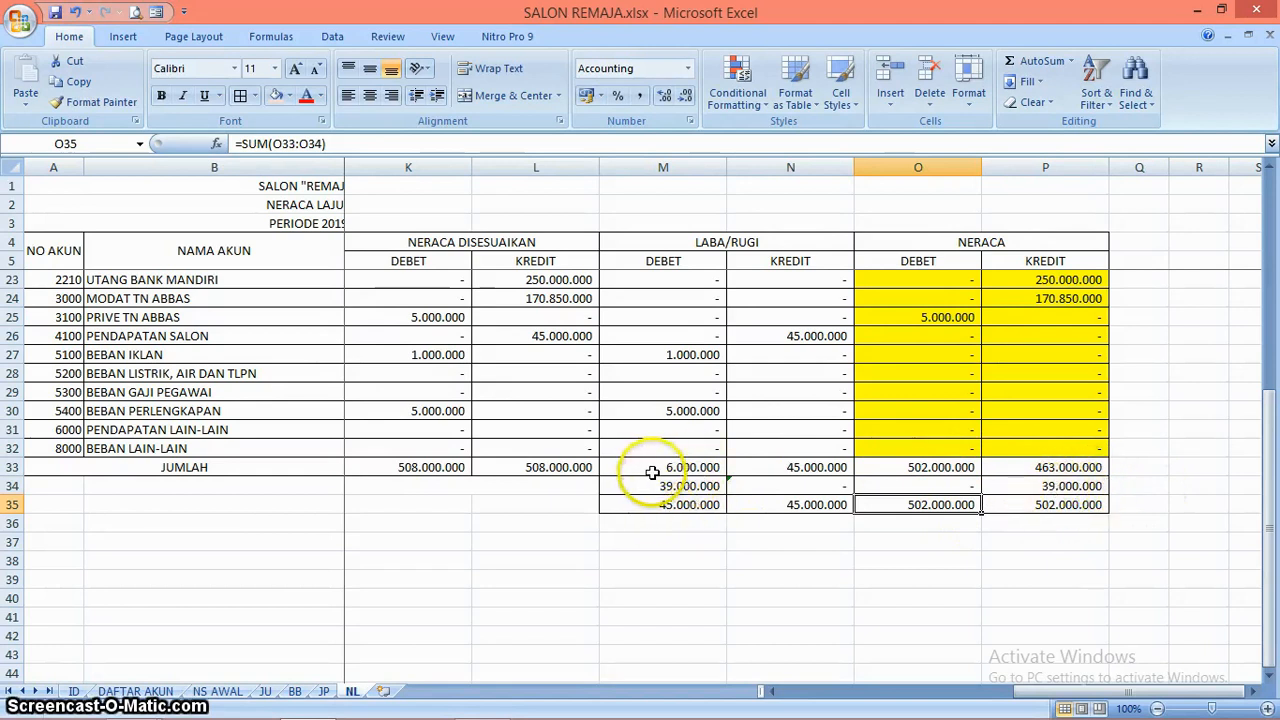
# Step: Test the LABA/RUGI balancing row with a trial debet total of 50000000 in M33, check N34, and undo the trial entry
pyautogui.click(551, 485)
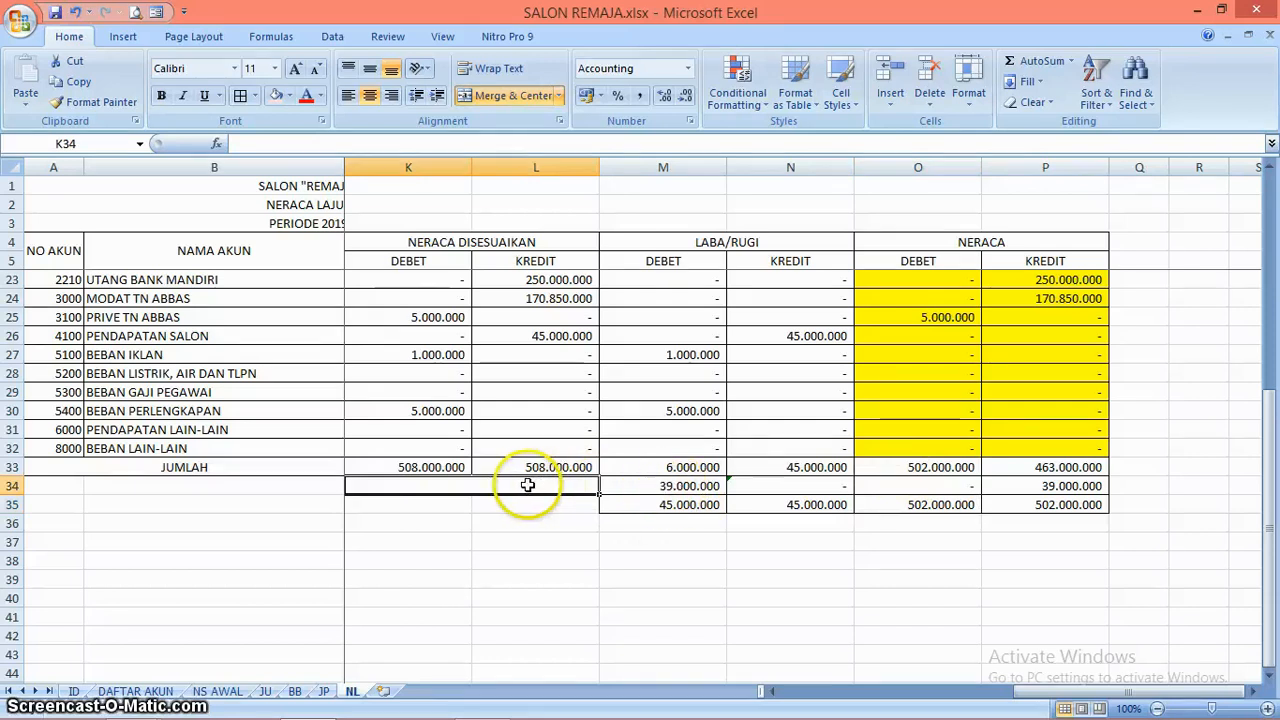
pyautogui.click(697, 466)
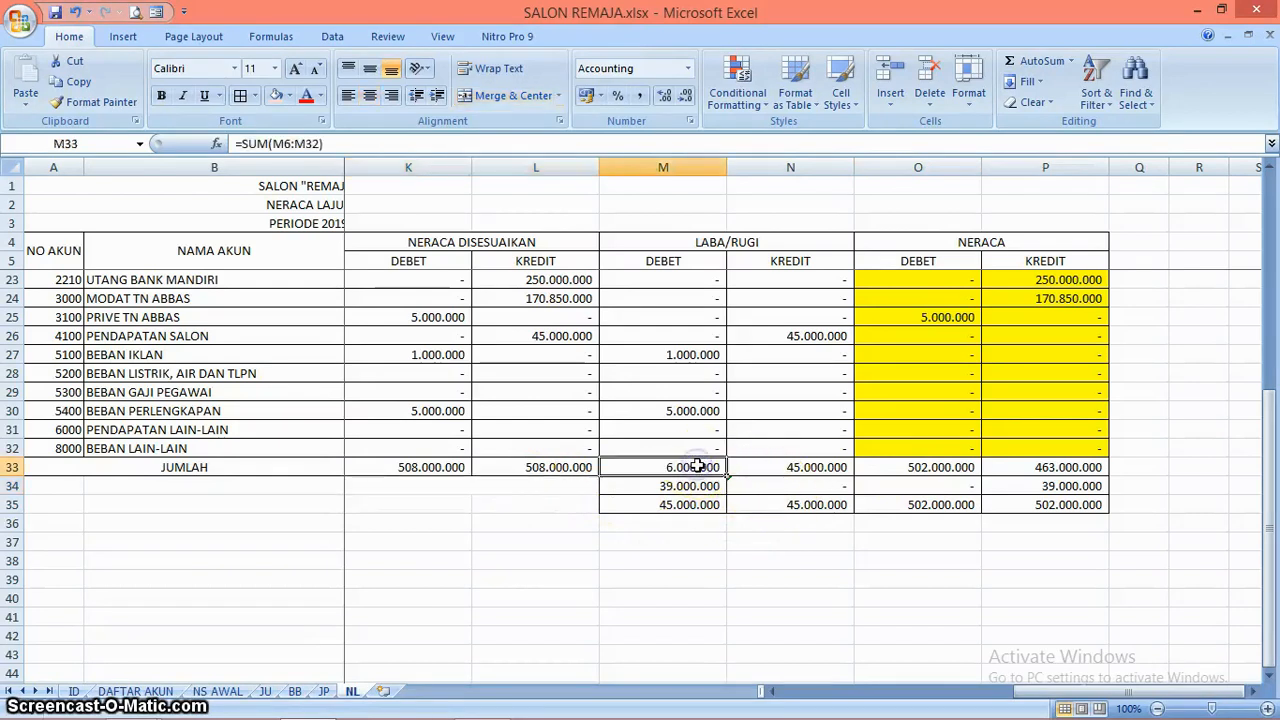
pyautogui.write('5')
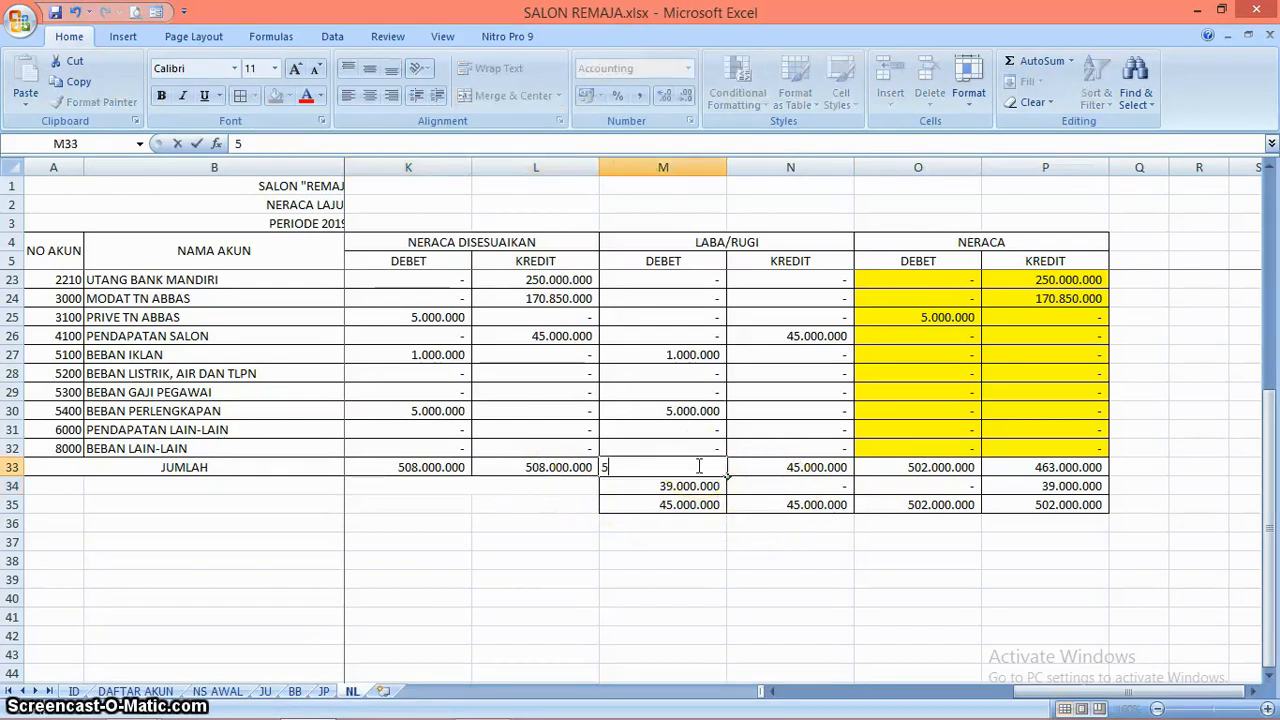
pyautogui.write('0000000')
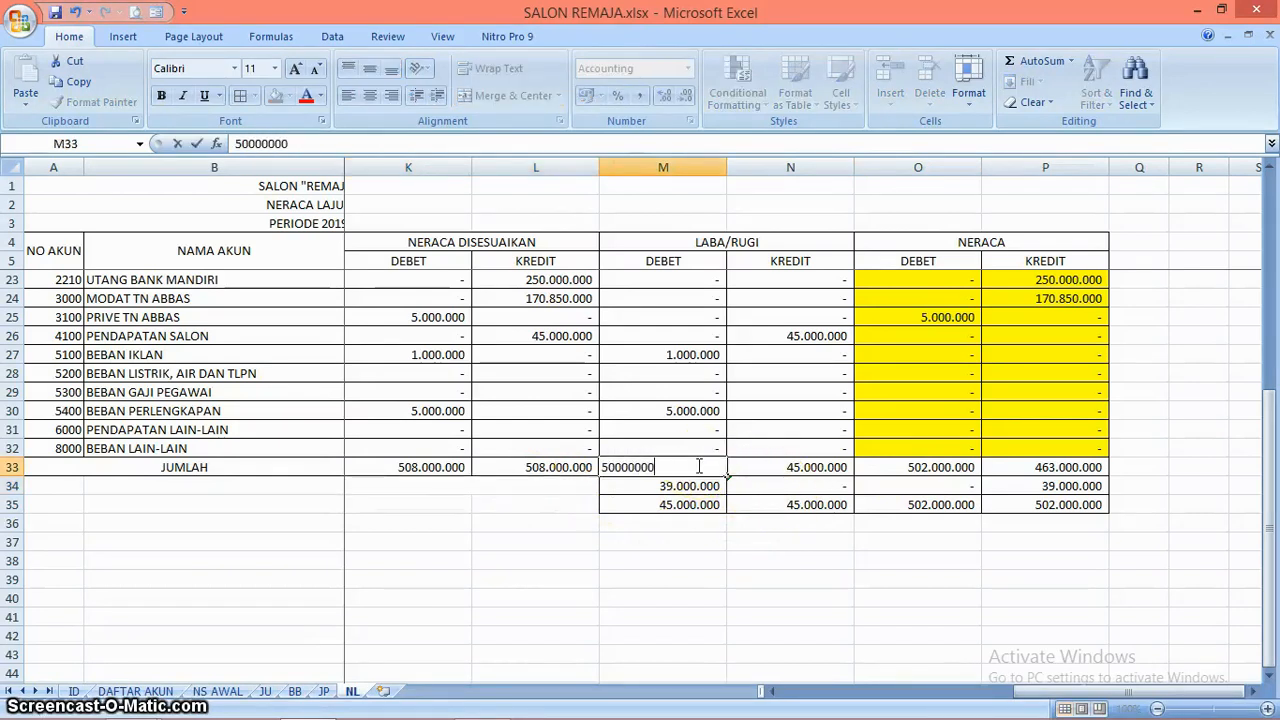
pyautogui.press('Return')
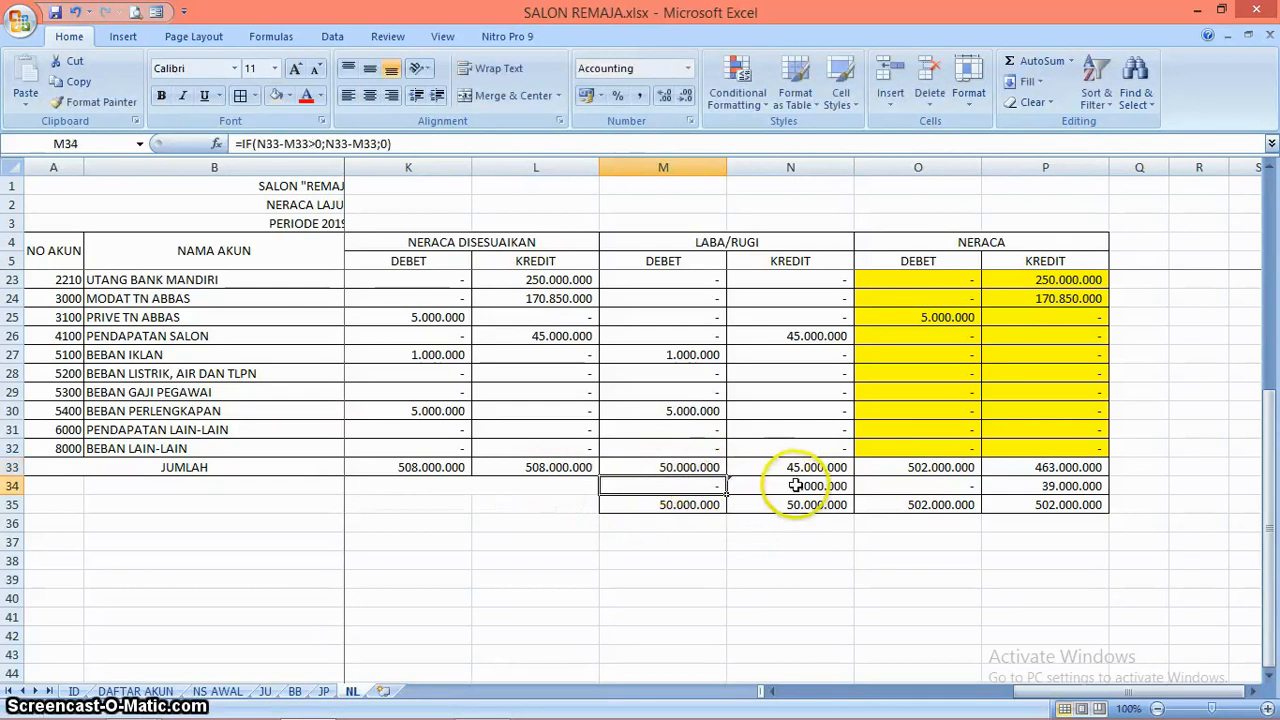
pyautogui.click(806, 484)
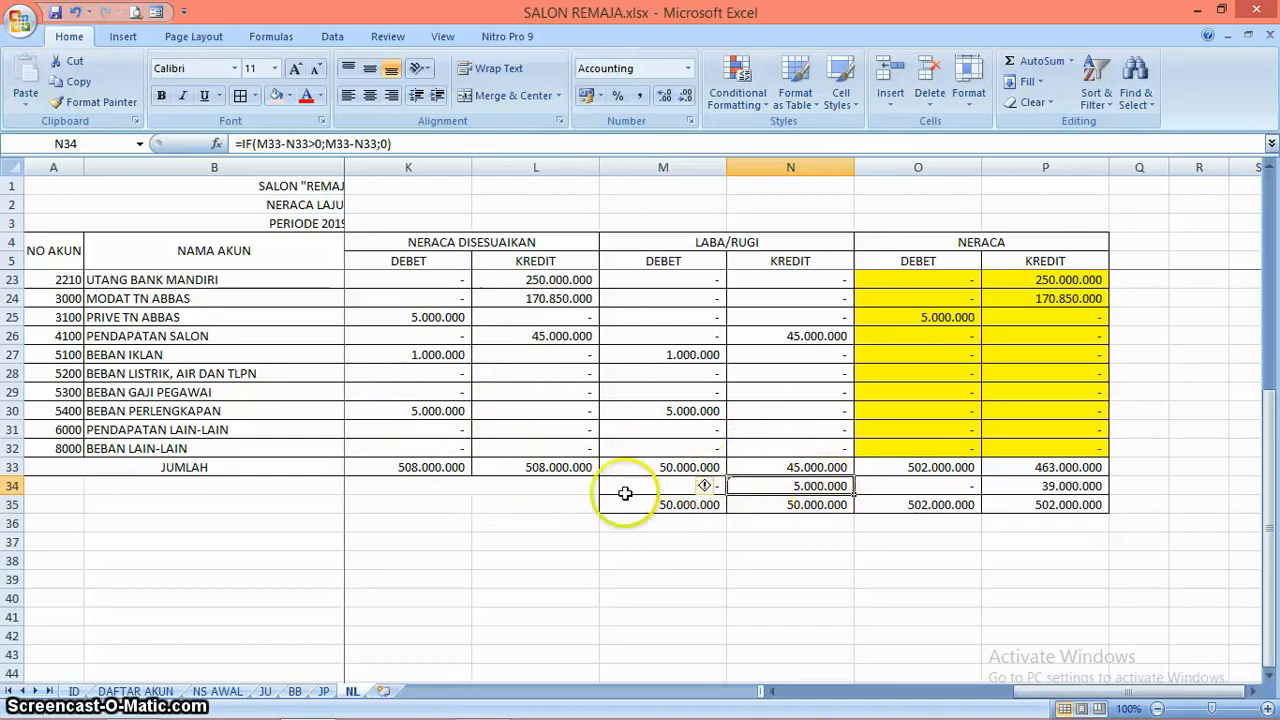
pyautogui.click(683, 470)
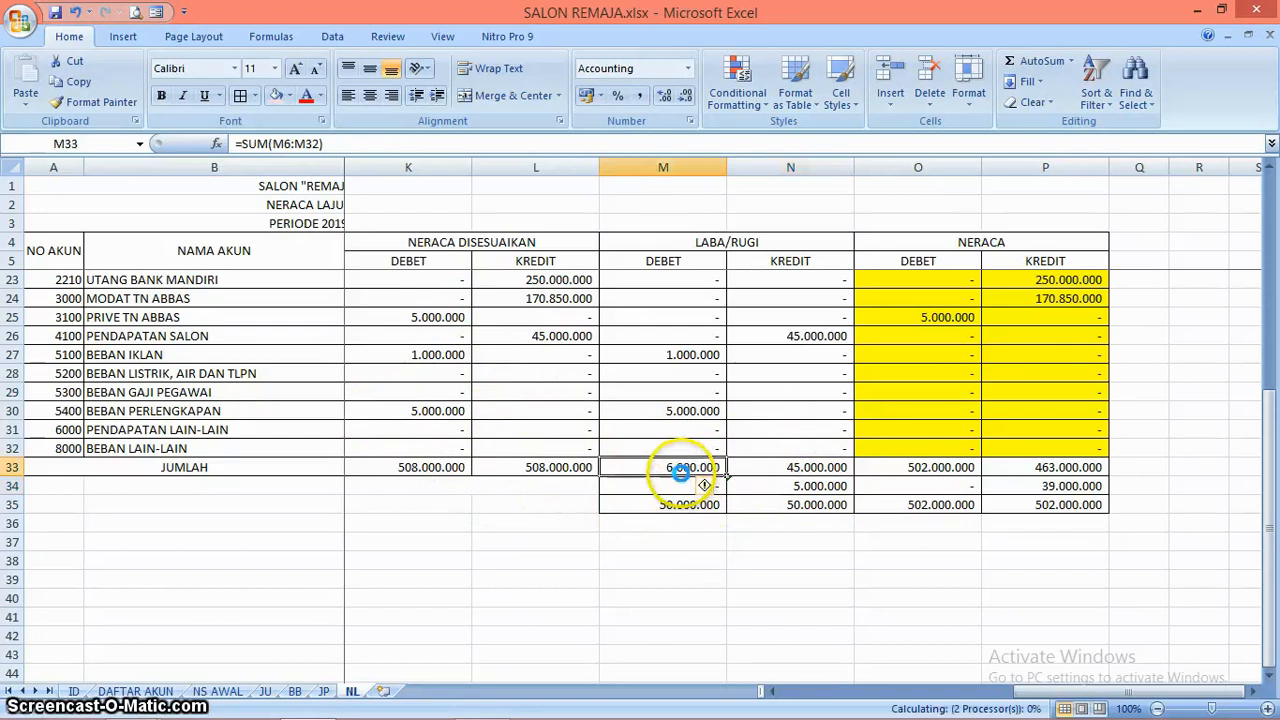
# Step: Enter the formula =IF(M34>0;"LABA";"RUGI") in the merged label cell K34 under the NERACA DISESUAIKAN totals
pyautogui.click(544, 490)
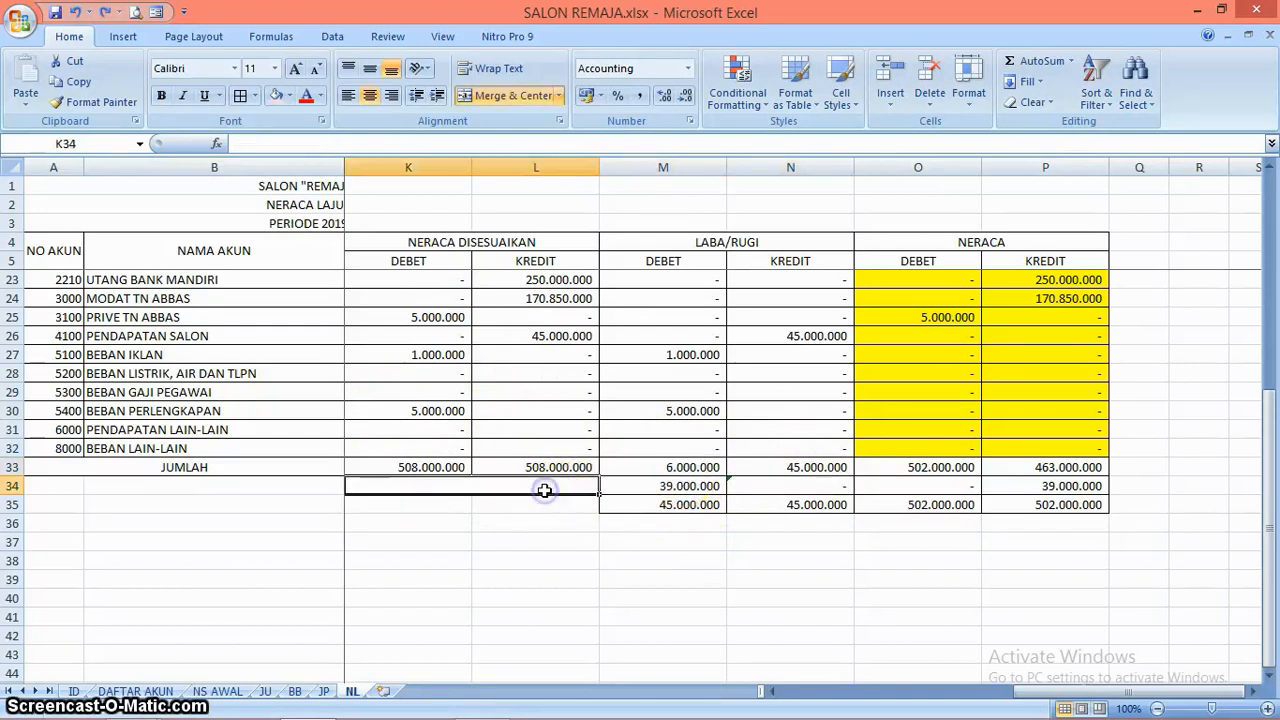
pyautogui.write('=I')
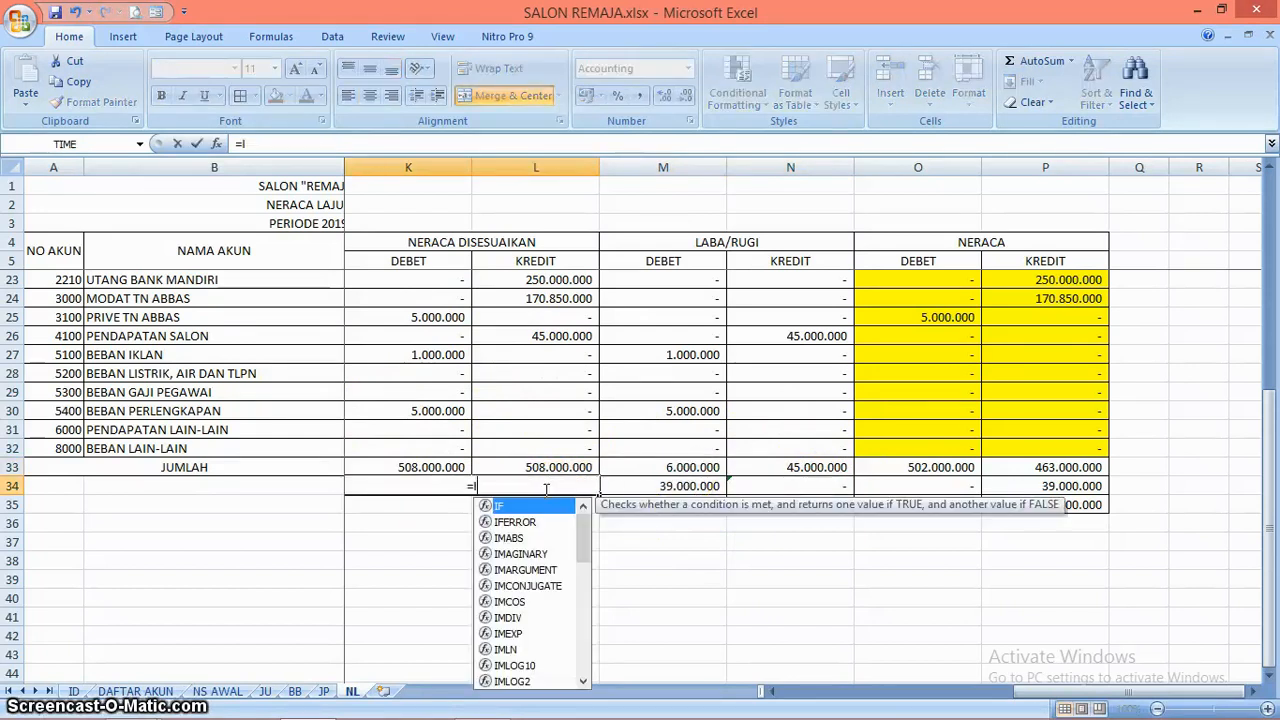
pyautogui.write('F(')
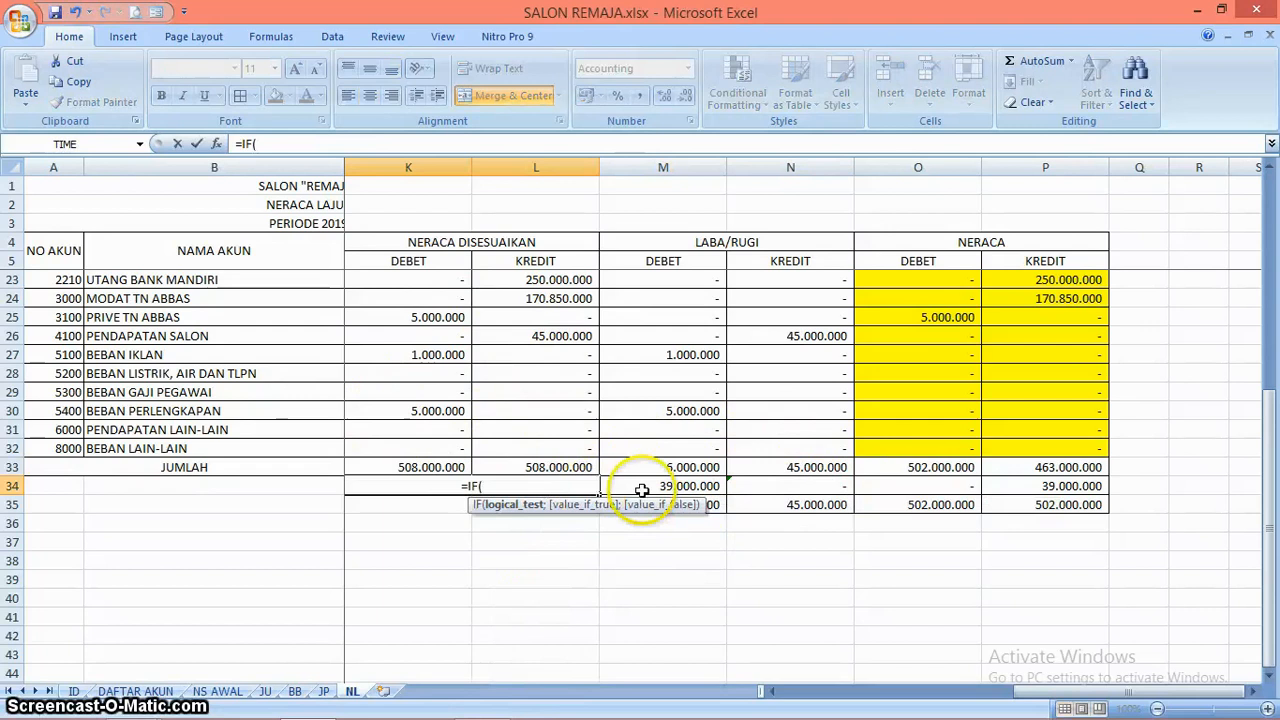
pyautogui.click(683, 486)
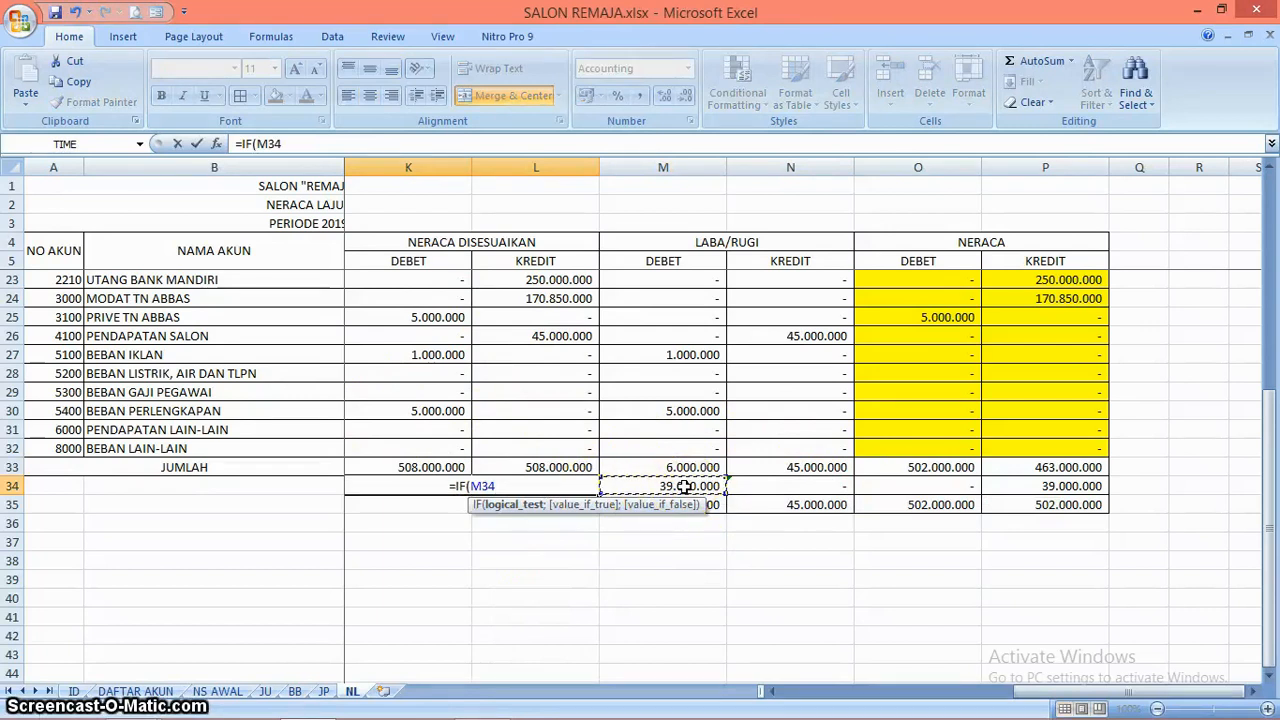
pyautogui.write(':M34')
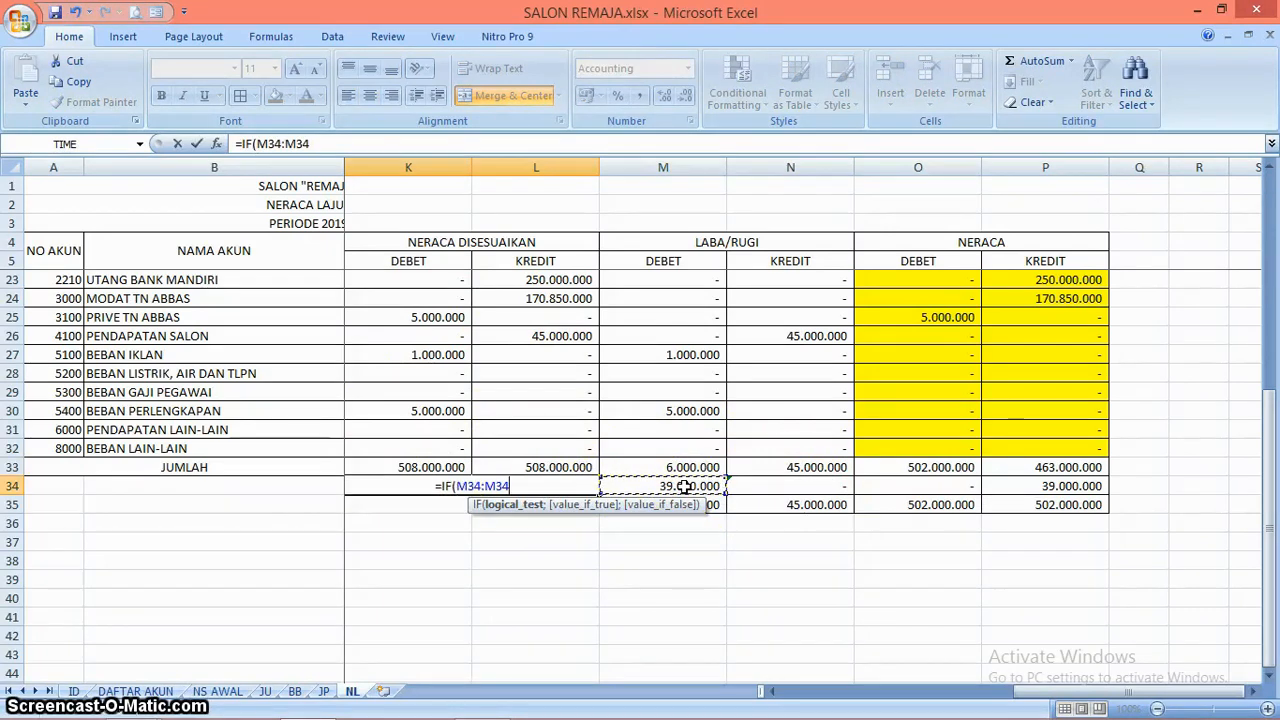
pyautogui.press('BackSpace')
pyautogui.press('BackSpace')
pyautogui.press('BackSpace')
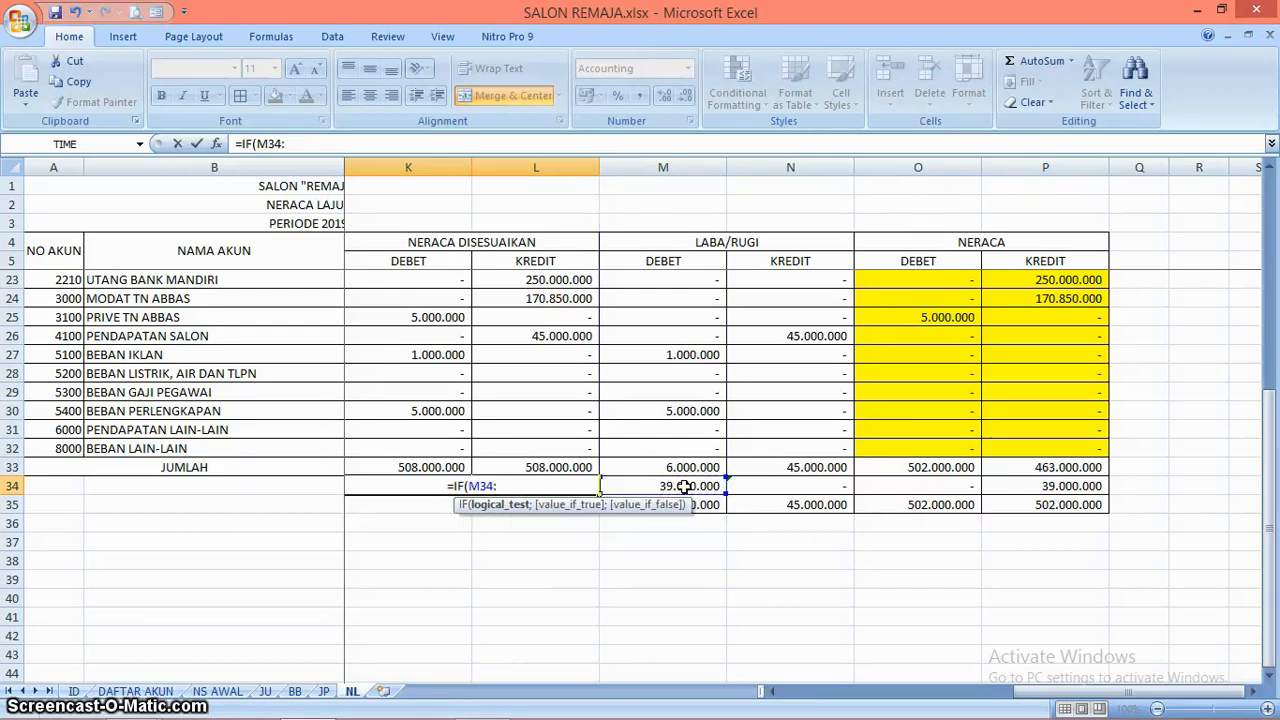
pyautogui.write('>')
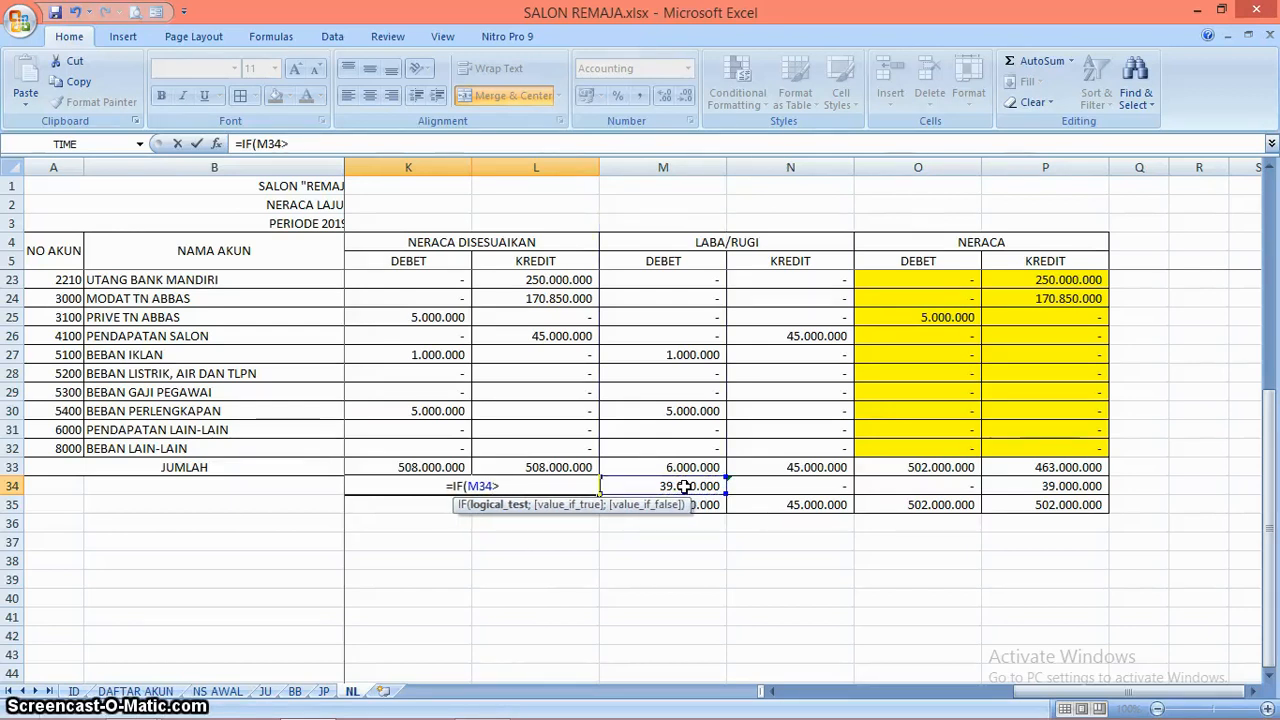
pyautogui.write('0')
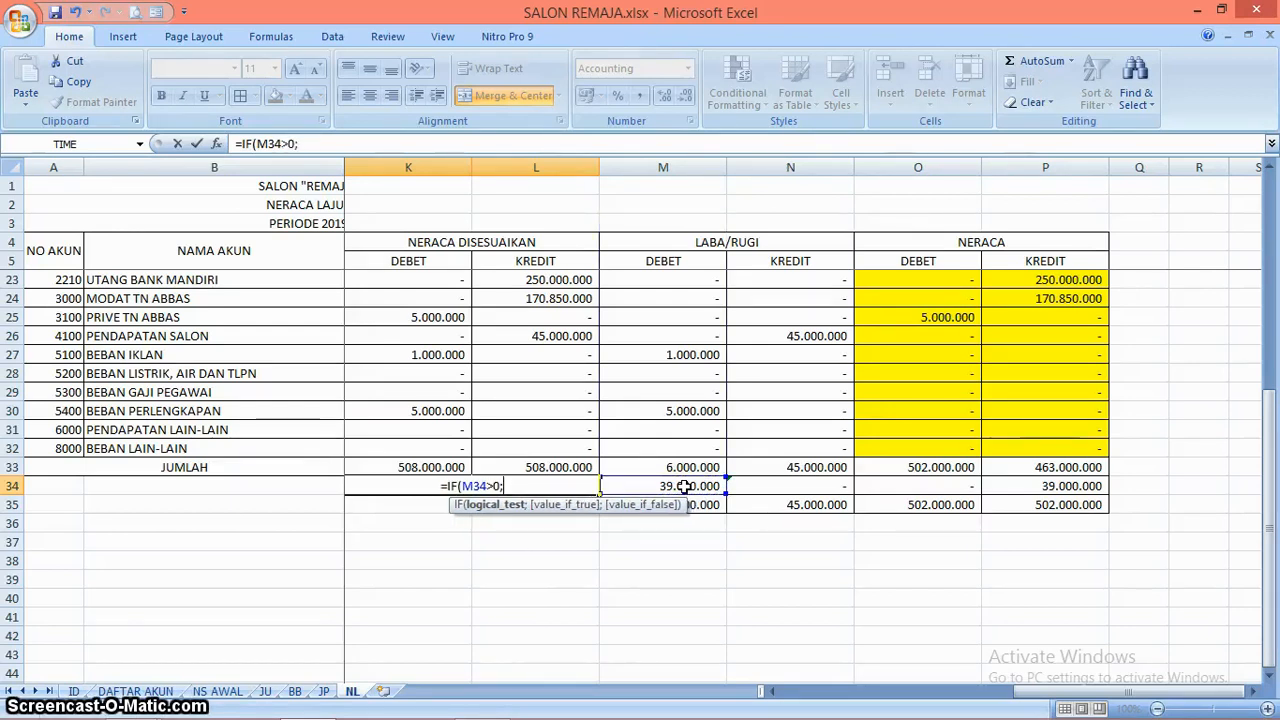
pyautogui.write(';"')
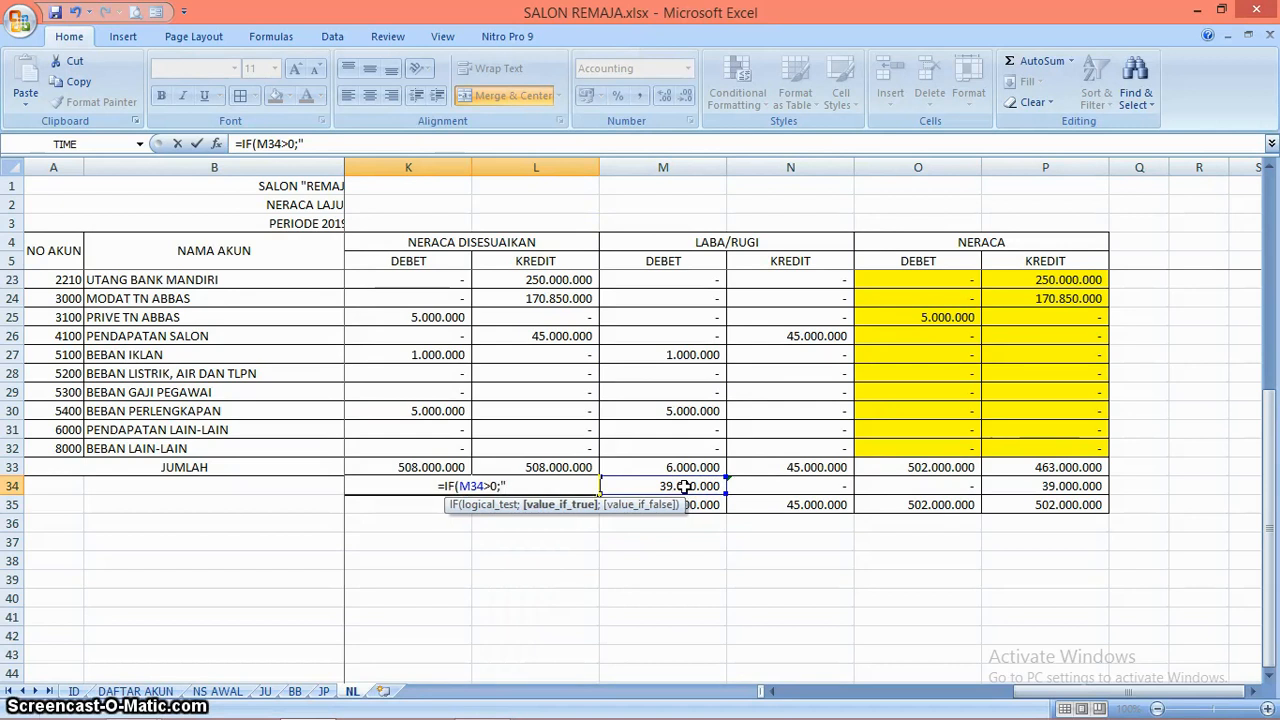
pyautogui.write('LABA')
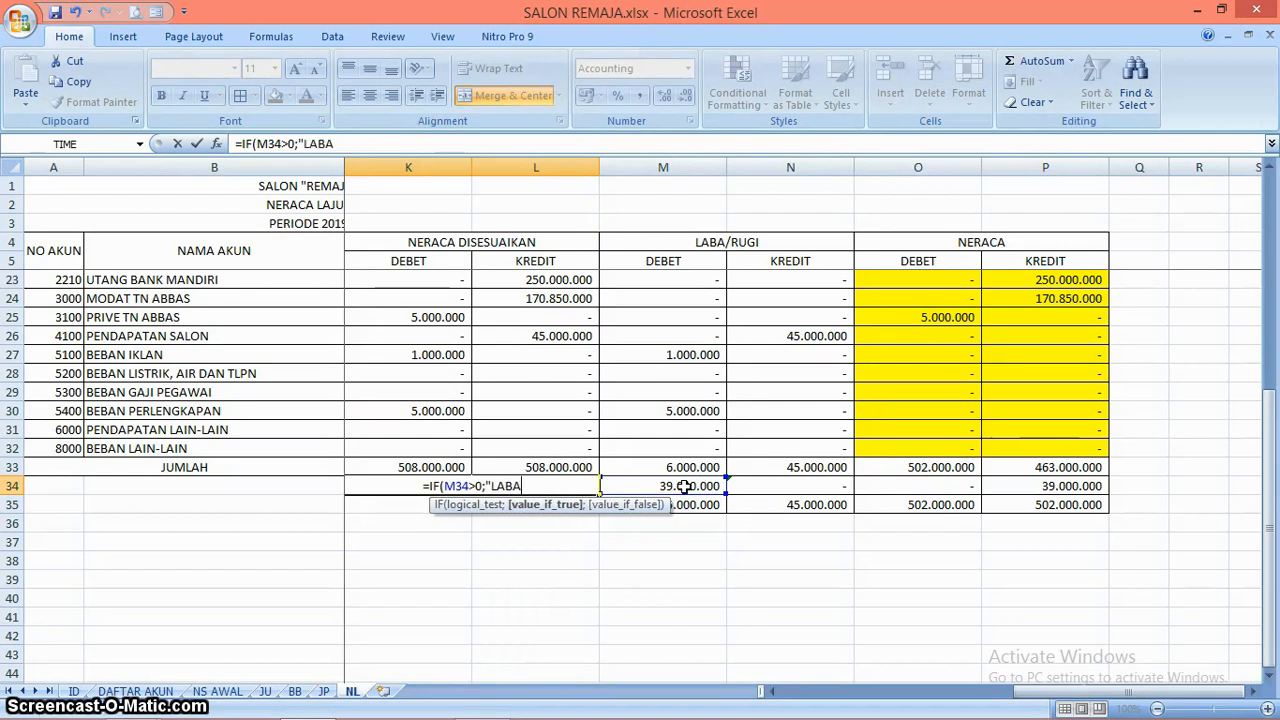
pyautogui.write('"')
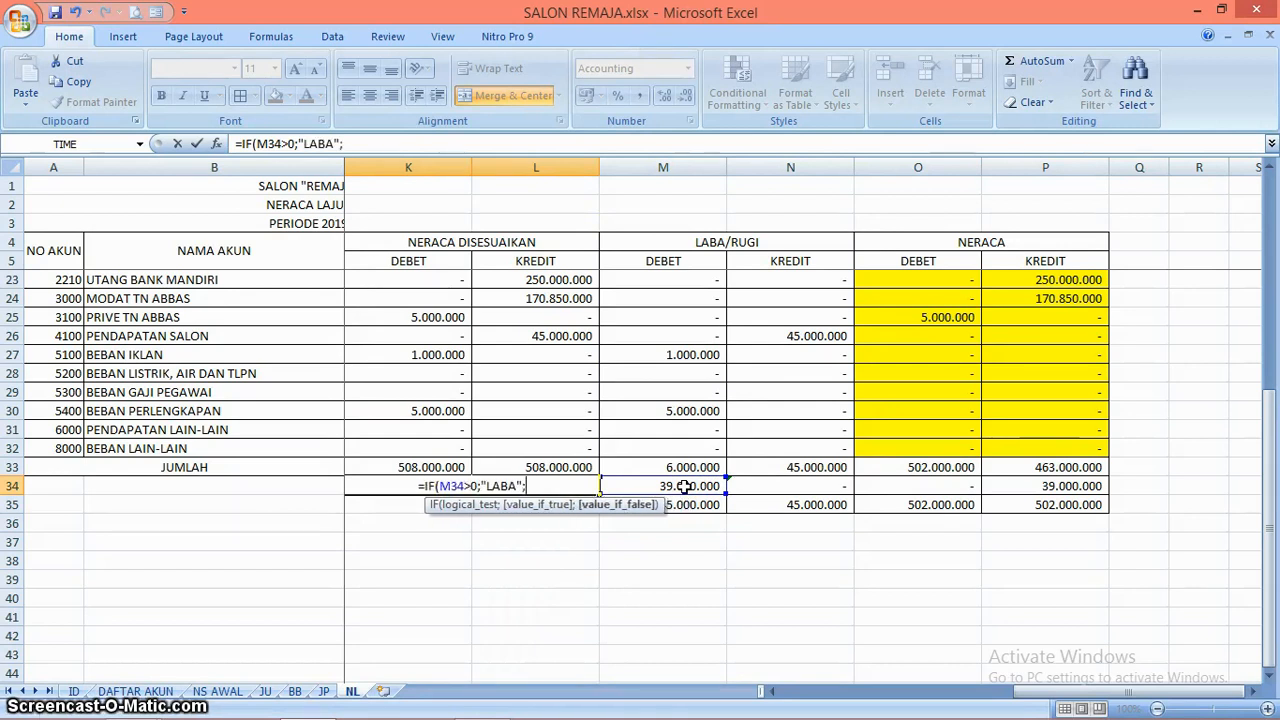
pyautogui.write(';"')
pyautogui.write('RU')
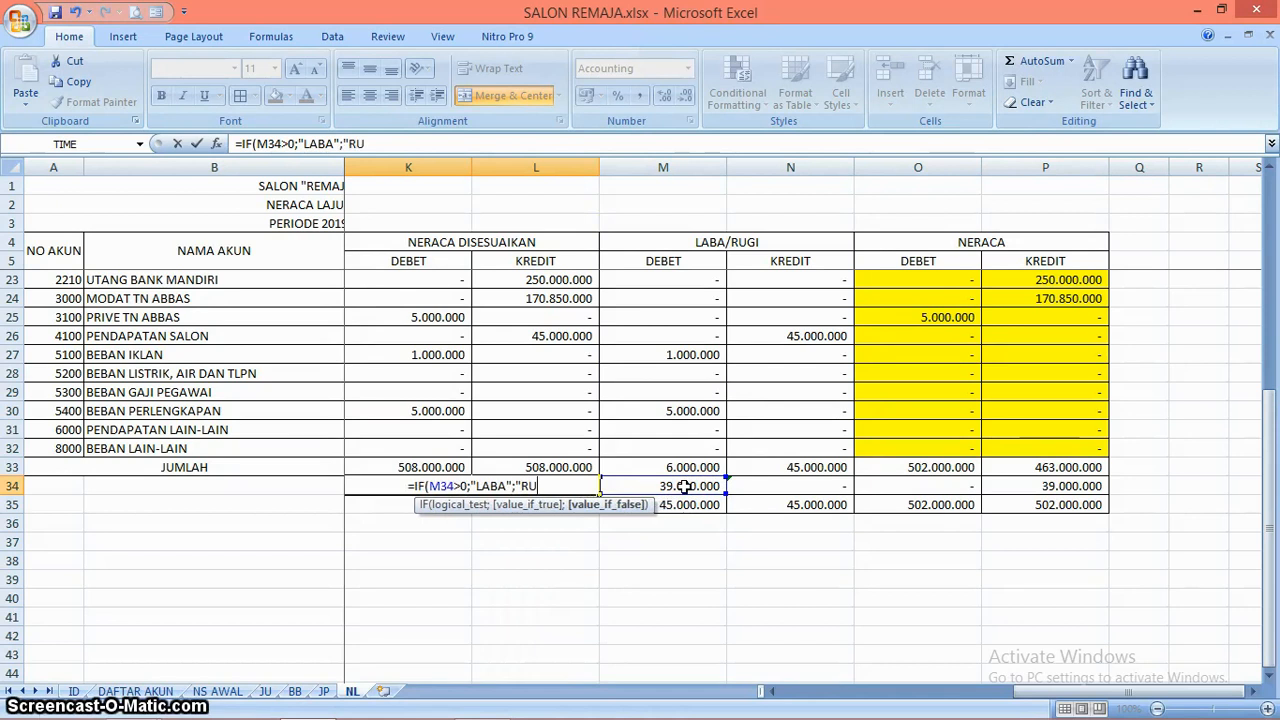
pyautogui.write('GI")')
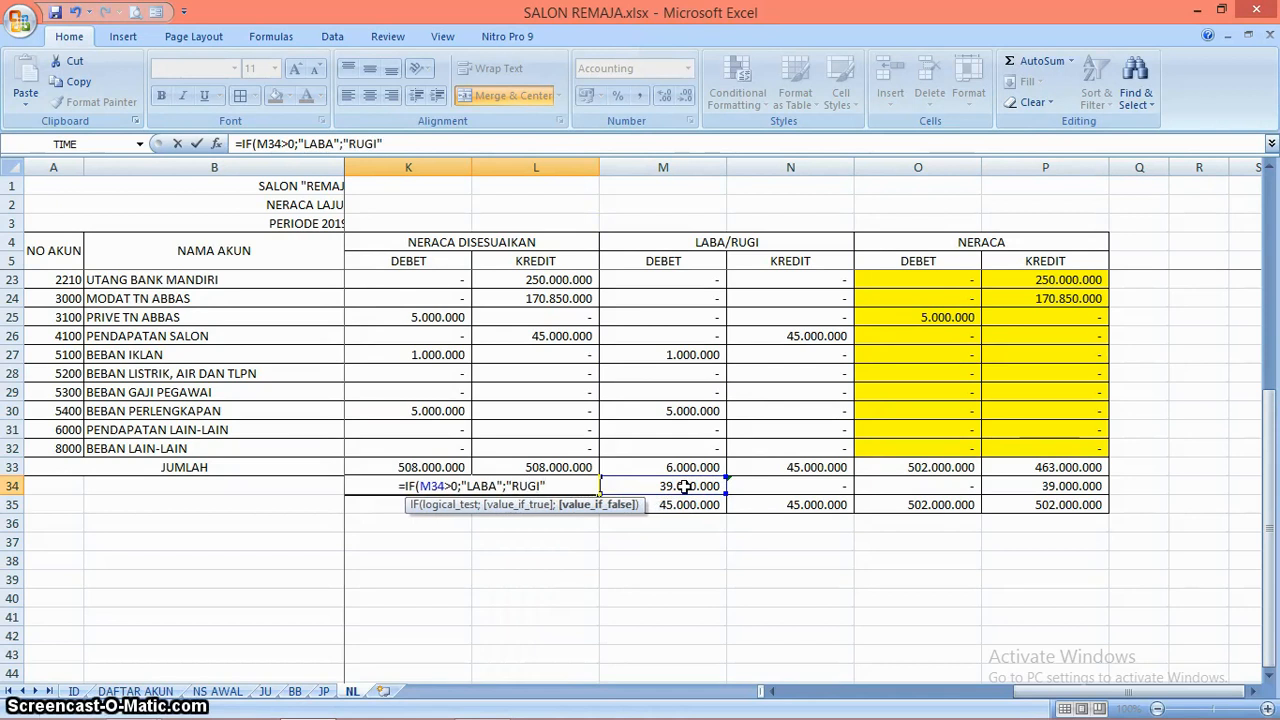
pyautogui.press('Return')
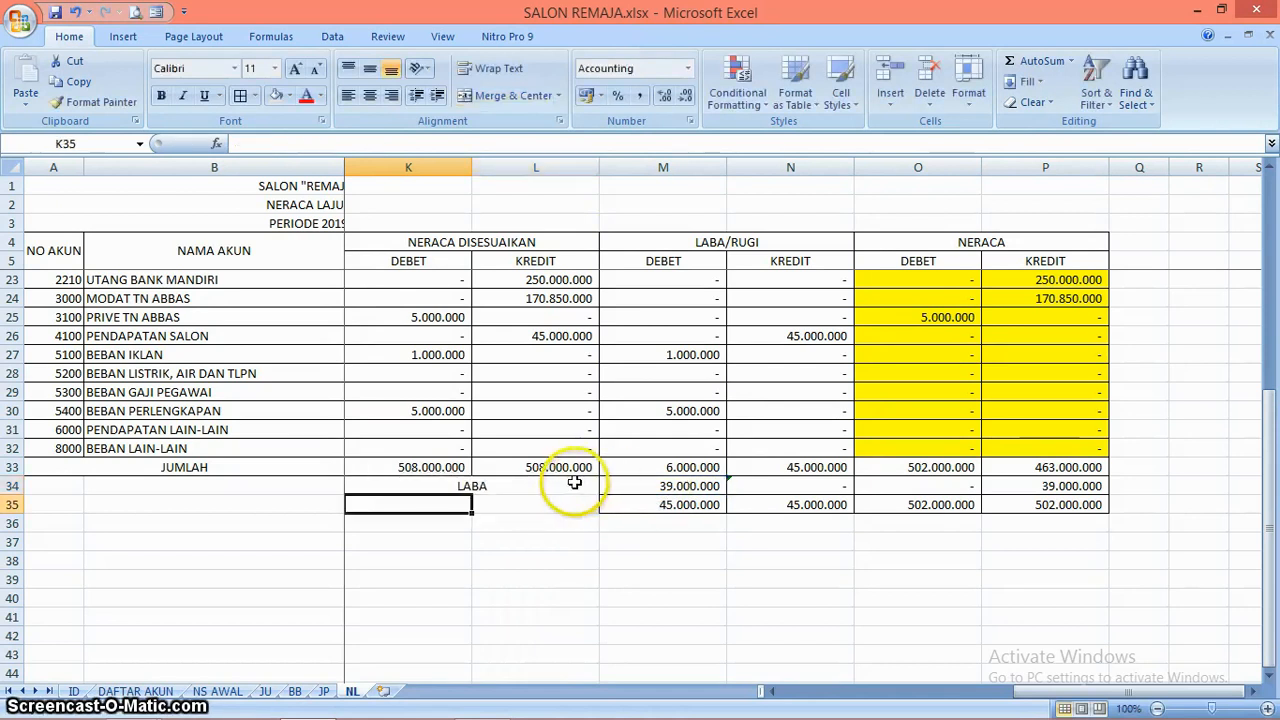
pyautogui.press('Up')
# Step: Test the LABA or RUGI label in K34 by entering 50000000 in M33, and undo the trial entry
pyautogui.click(697, 470)
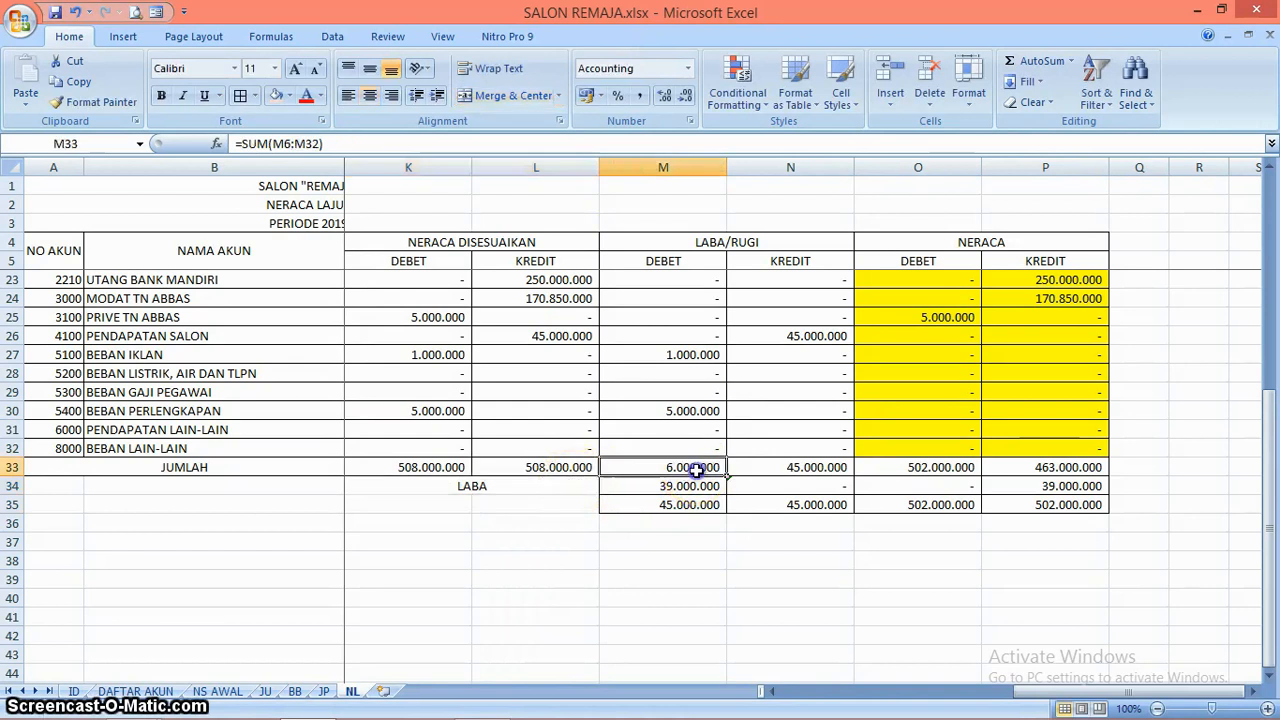
pyautogui.write('5000000')
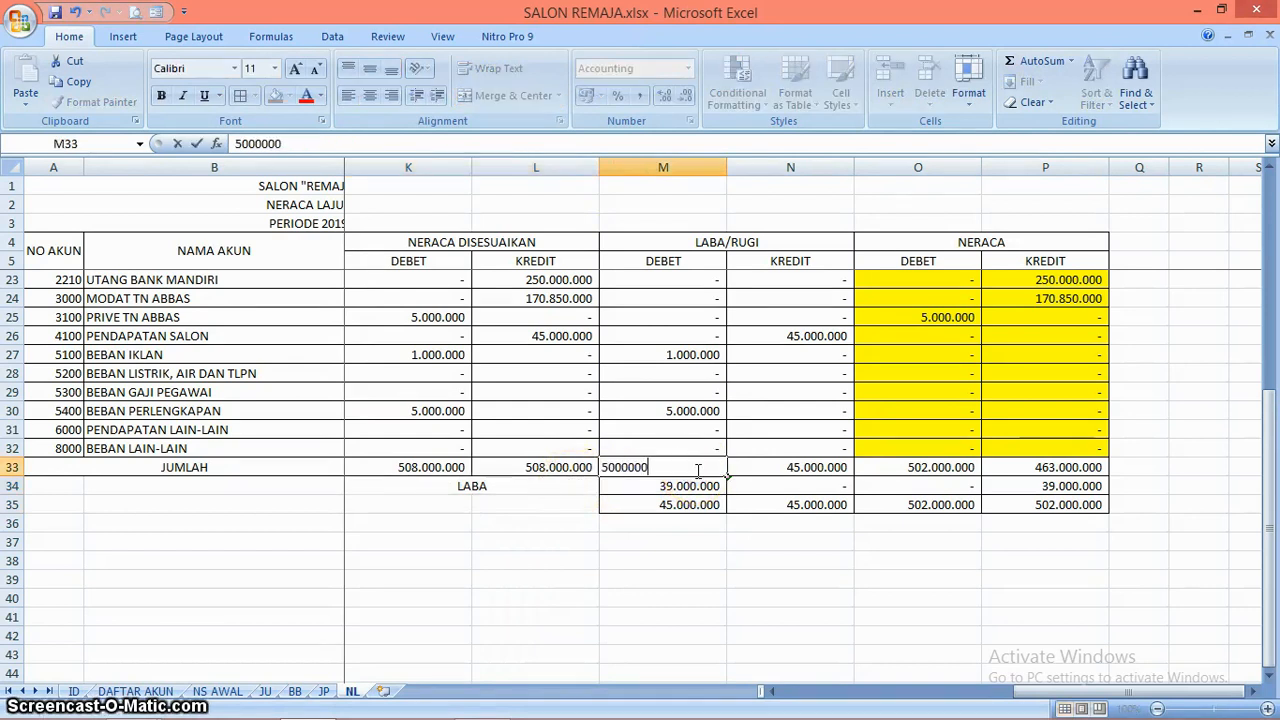
pyautogui.press('Return')
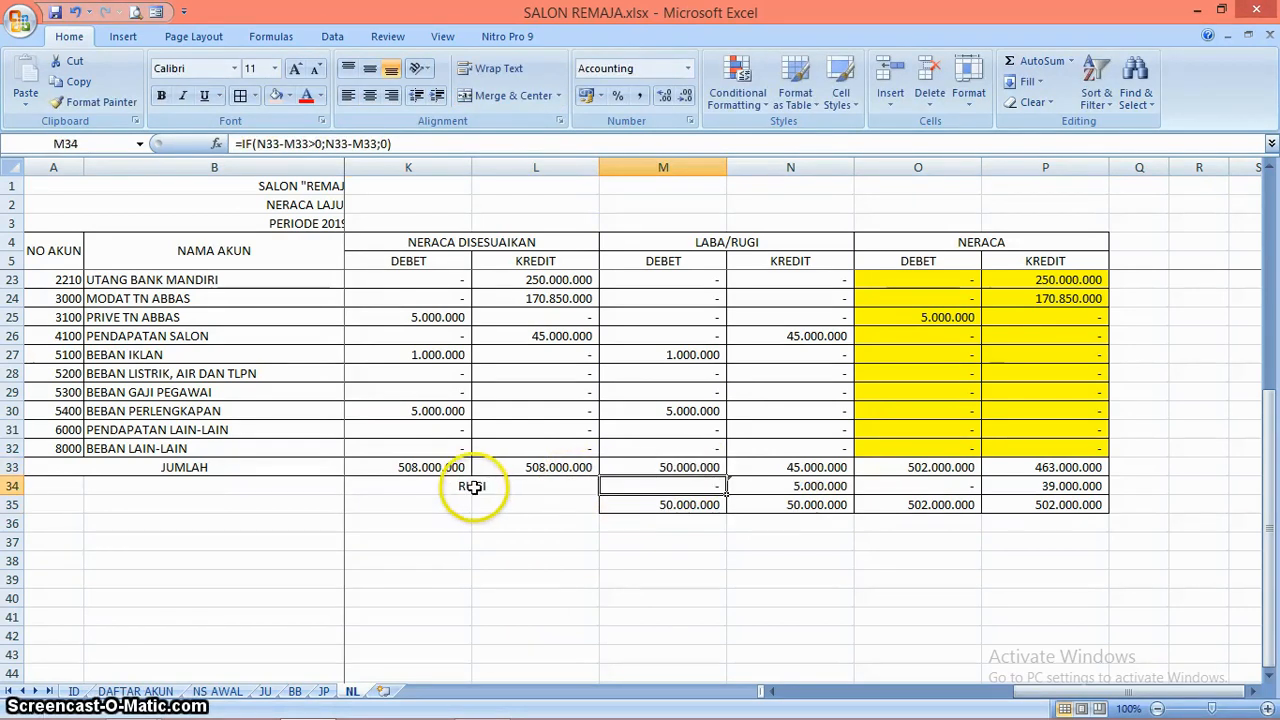
pyautogui.hotkey('ctrl', 'z')
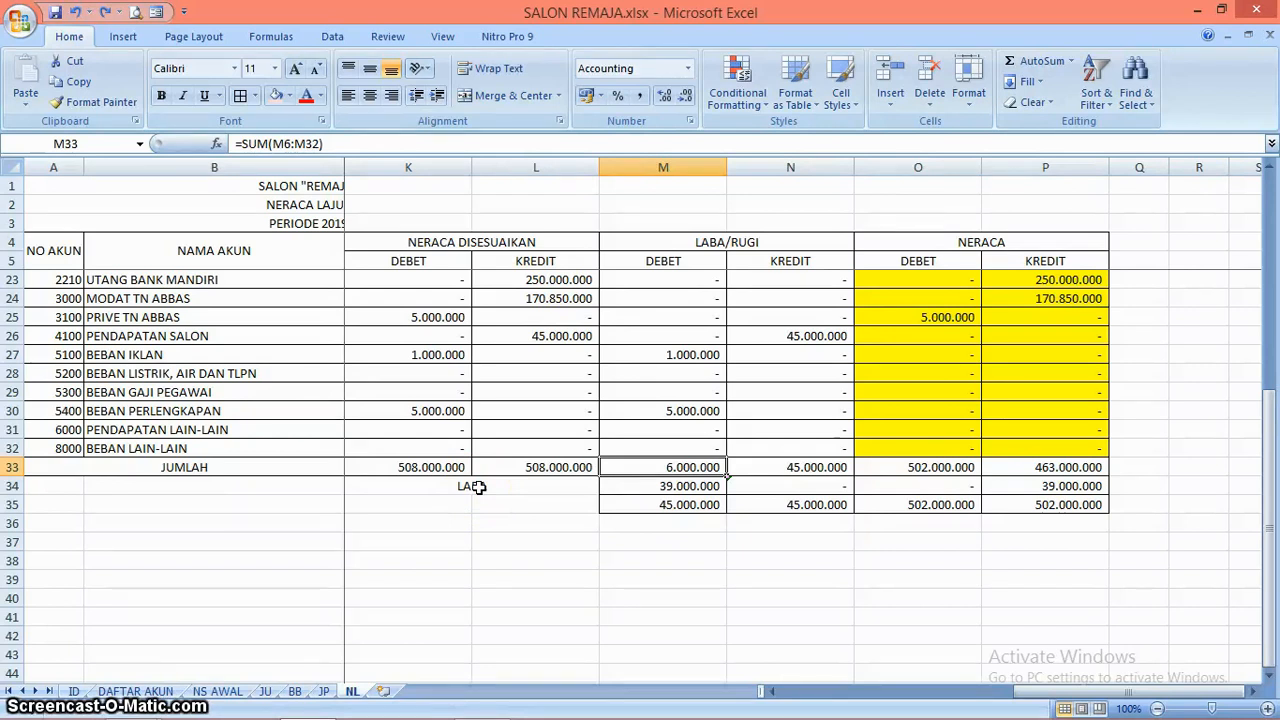
pyautogui.click(484, 700)
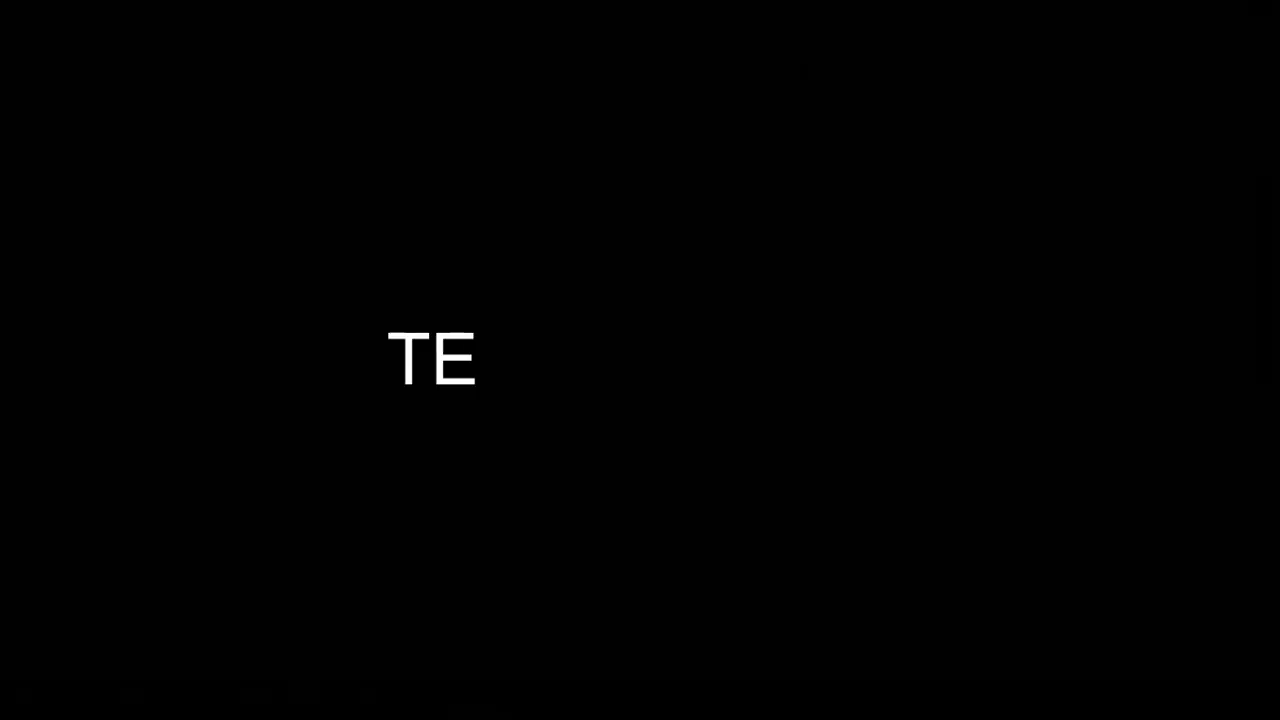